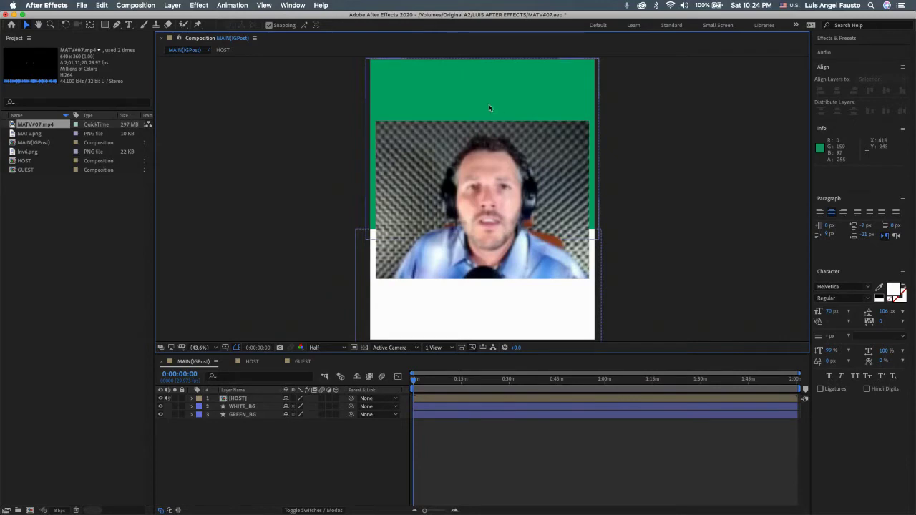
# Step: Select the GREEN_BG layer and dismiss the file browser and reference image windows
pyautogui.click(446, 72)
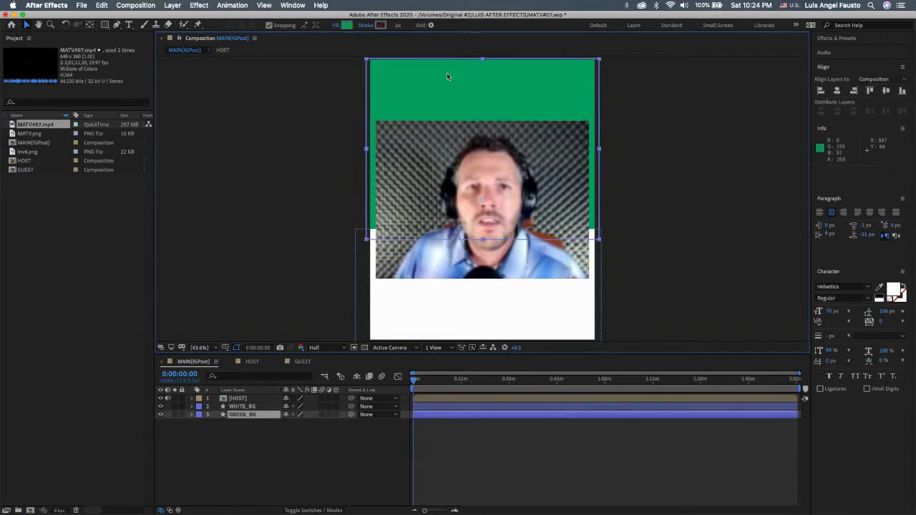
pyautogui.press('super+Tab')
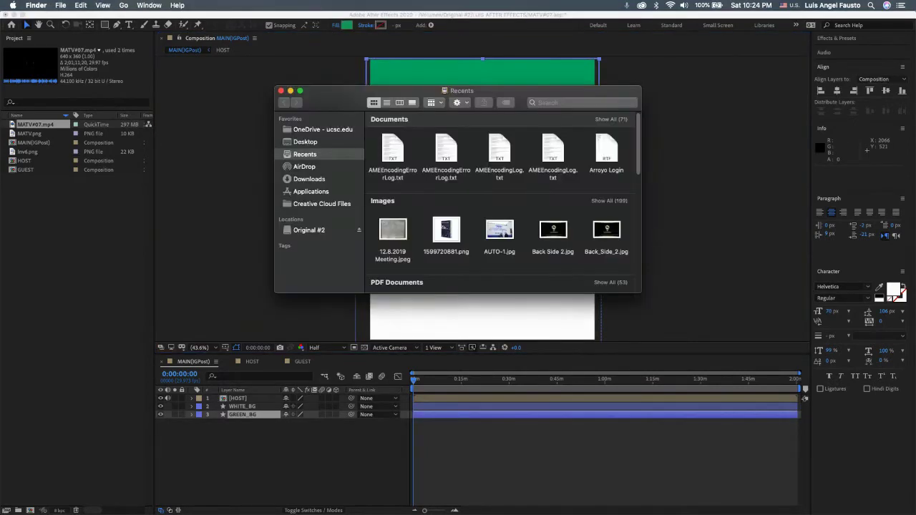
pyautogui.press('super+Tab')
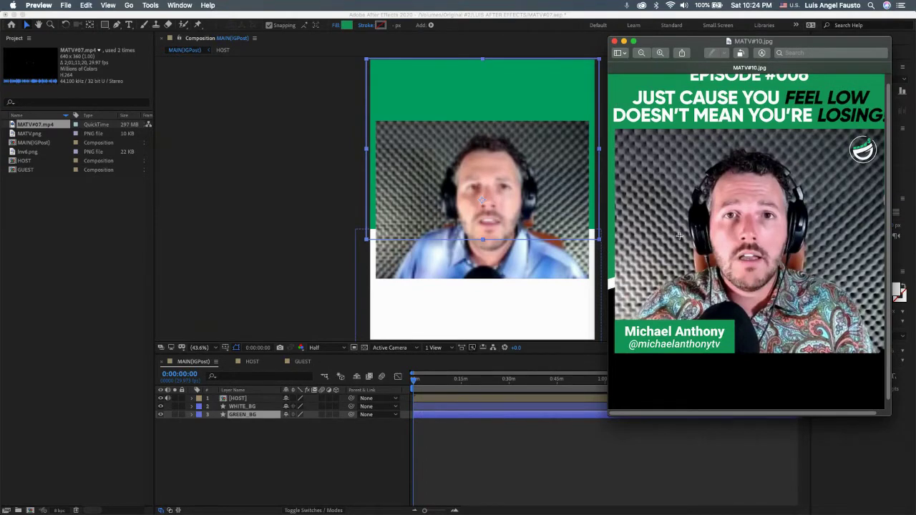
pyautogui.press('super+w')
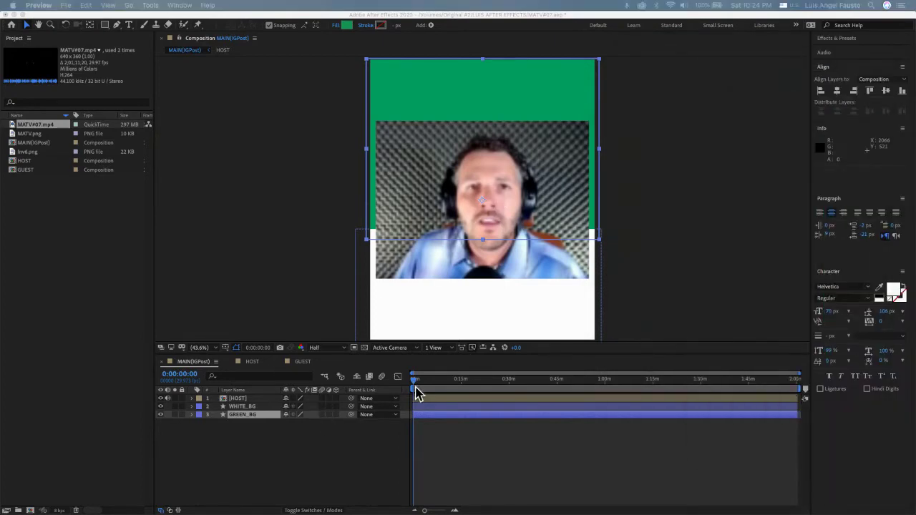
# Step: Change the WHITE_BG layer's fill colour to pure black (000000)
pyautogui.click(398, 385)
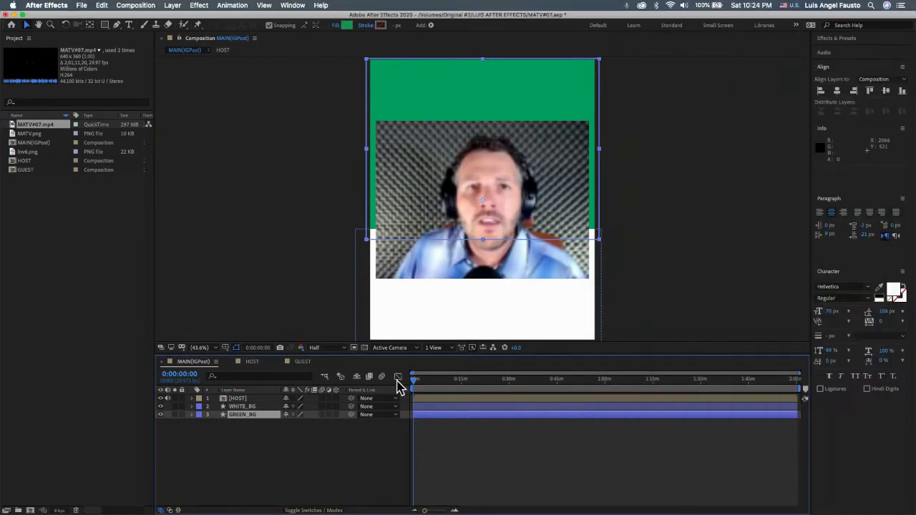
pyautogui.click(254, 407)
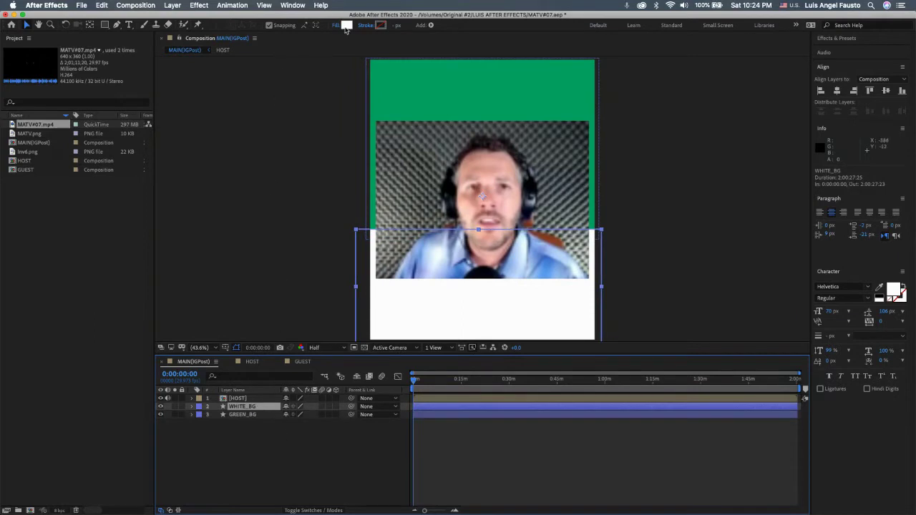
pyautogui.click(345, 26)
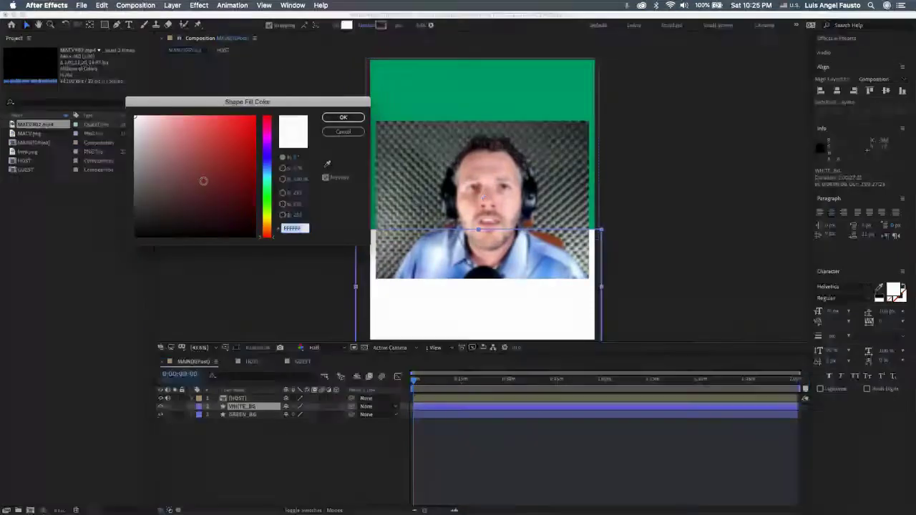
pyautogui.click(349, 117)
pyautogui.click(243, 411)
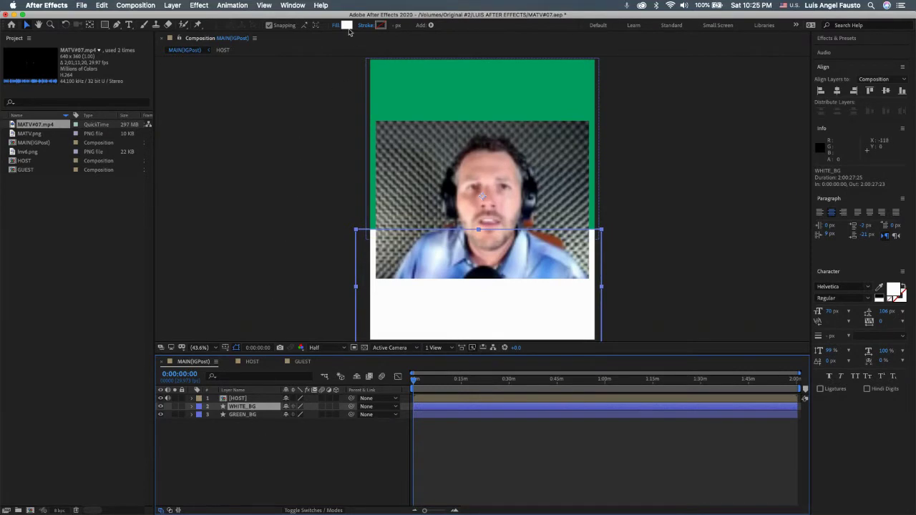
pyautogui.click(346, 25)
pyautogui.moveTo(179, 177); pyautogui.dragTo(67, 337)
pyautogui.click(343, 116)
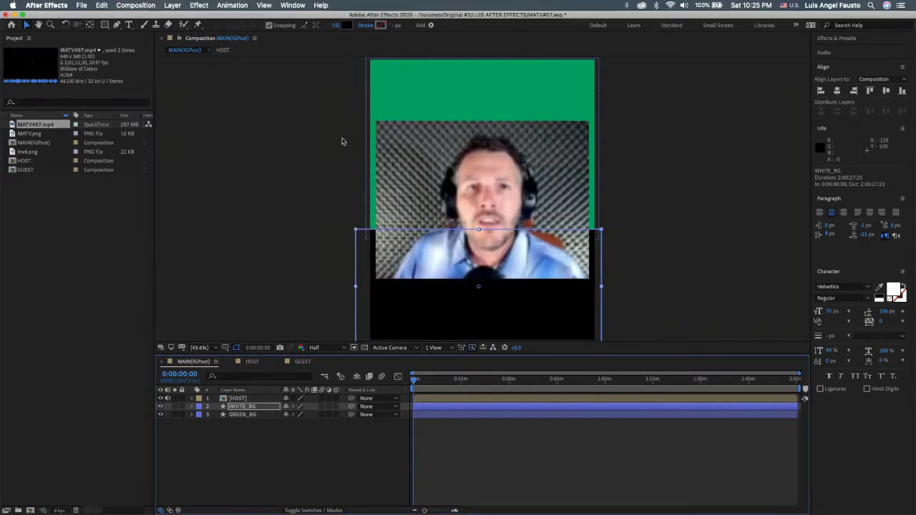
# Step: Rename the WHITE_BG layer to BLACK_BG
pyautogui.rightClick(267, 408)
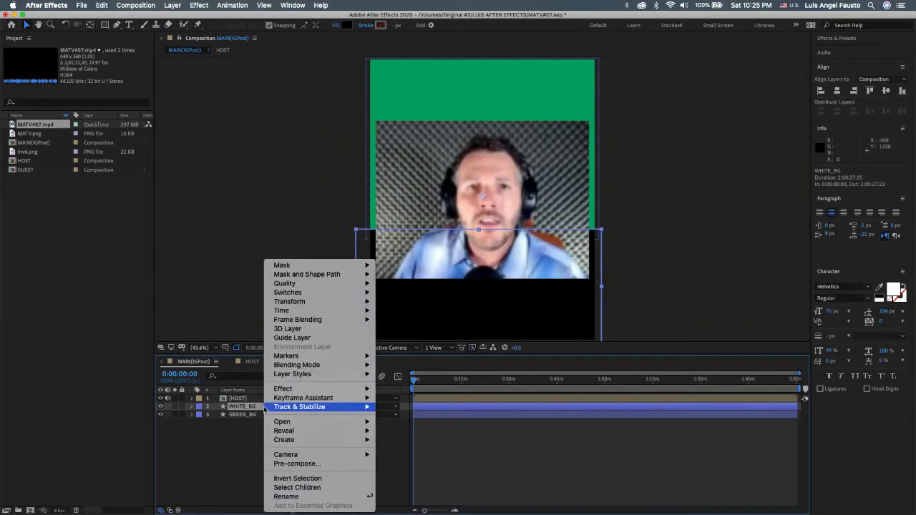
pyautogui.click(286, 497)
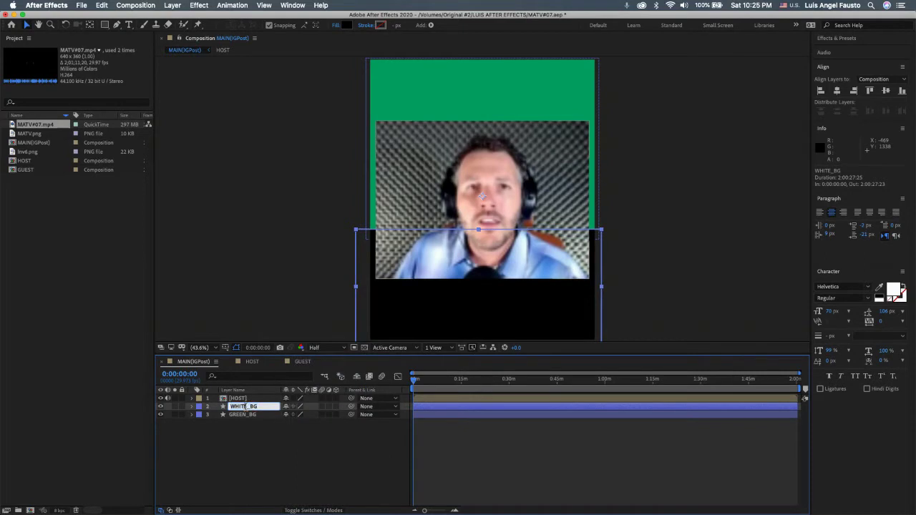
pyautogui.click(248, 406)
pyautogui.press('BackSpace')
pyautogui.press('BackSpace')
pyautogui.press('BackSpace')
pyautogui.press('BackSpace')
pyautogui.press('BackSpace')
pyautogui.write('BKAC')
pyautogui.press('BackSpace')
pyautogui.press('BackSpace')
pyautogui.write('LACK')
pyautogui.press('Return')
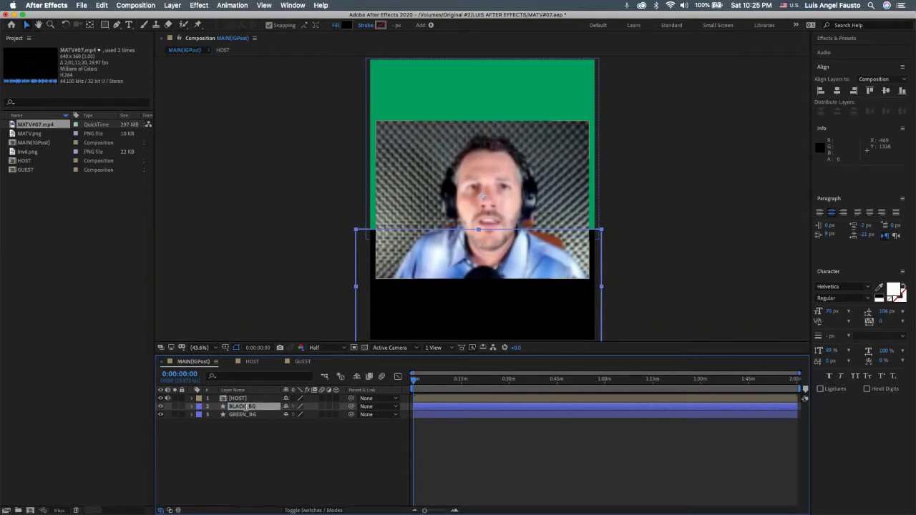
pyautogui.press('super+Tab')
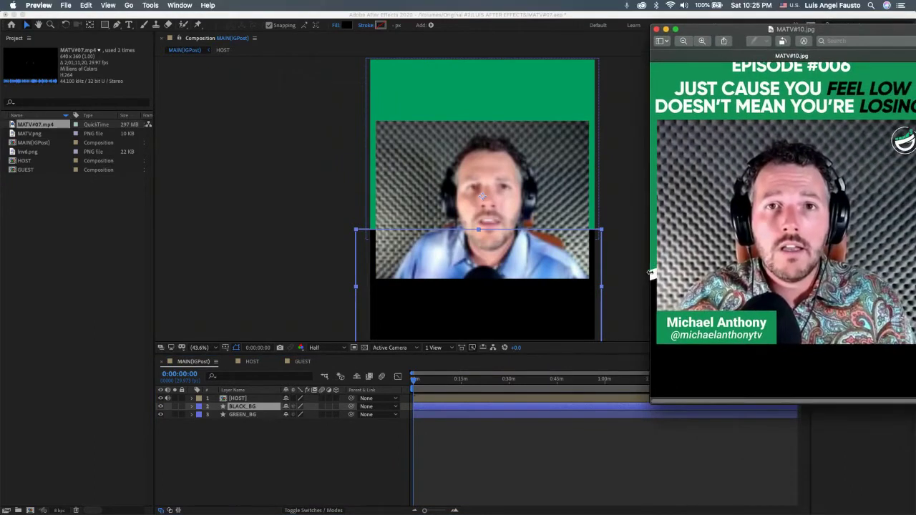
# Step: Shift the MATV#10.jpg reference window left and enlarge it, then return to After Effects
pyautogui.moveTo(723, 34); pyautogui.dragTo(693, 33)
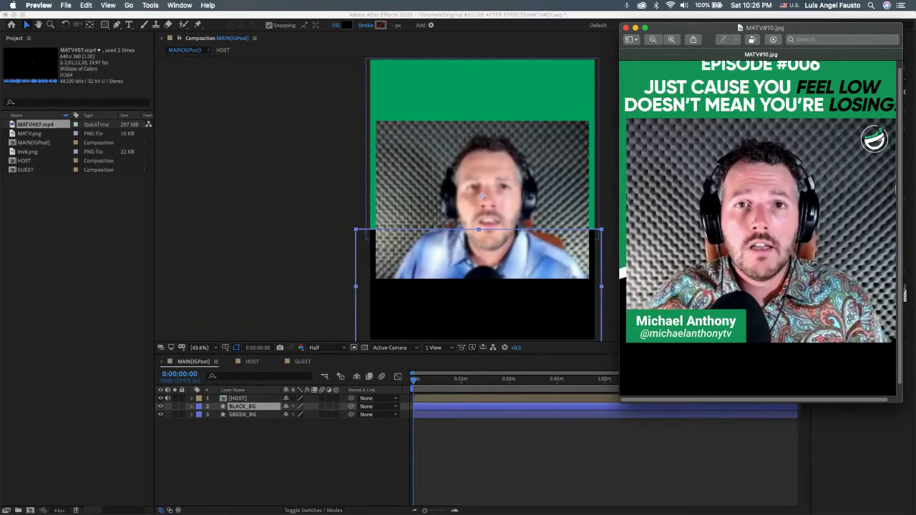
pyautogui.moveTo(899, 27); pyautogui.dragTo(912, 20)
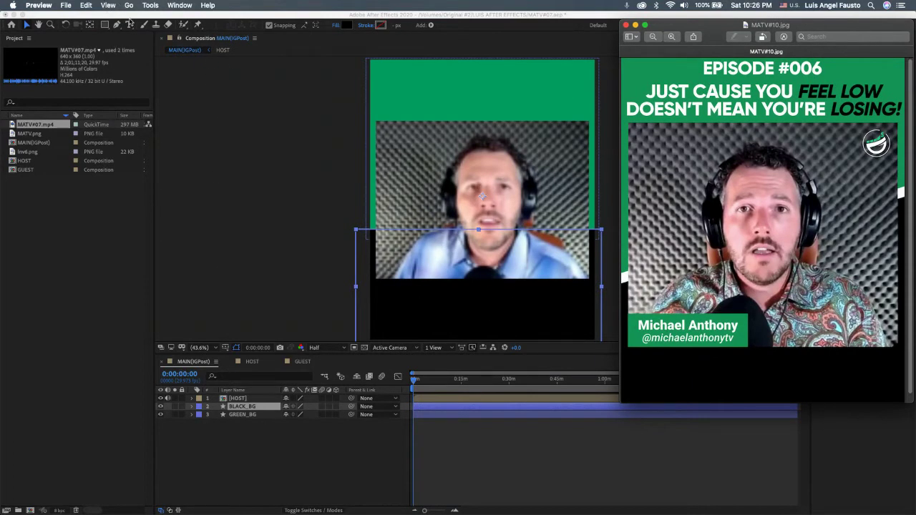
pyautogui.click(129, 15)
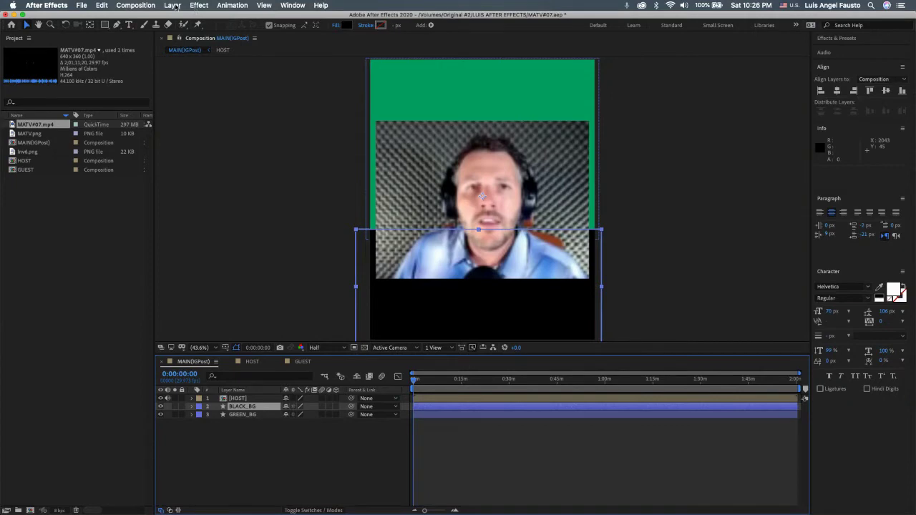
# Step: Create a full-frame white solid layer with Layer > New > Solid
pyautogui.click(174, 5)
pyautogui.moveTo(180, 17)
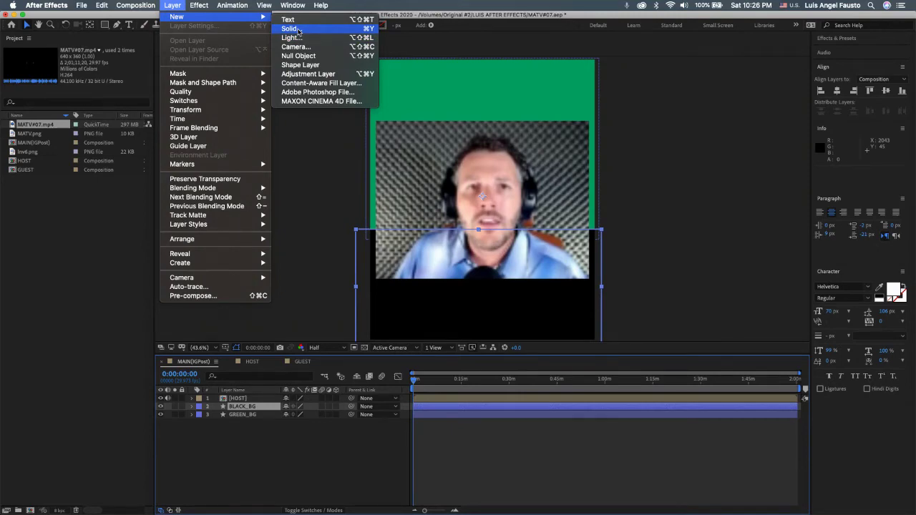
pyautogui.click(299, 29)
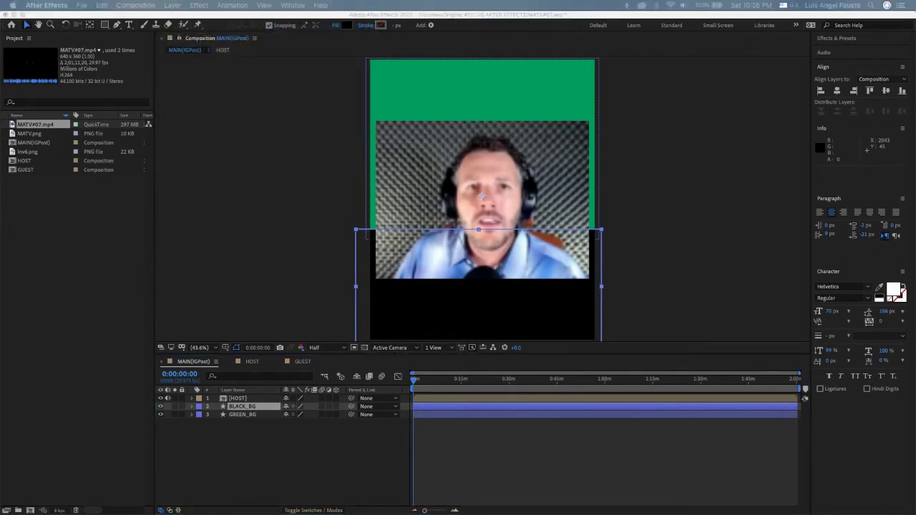
pyautogui.moveTo(690, 41); pyautogui.dragTo(605, 96)
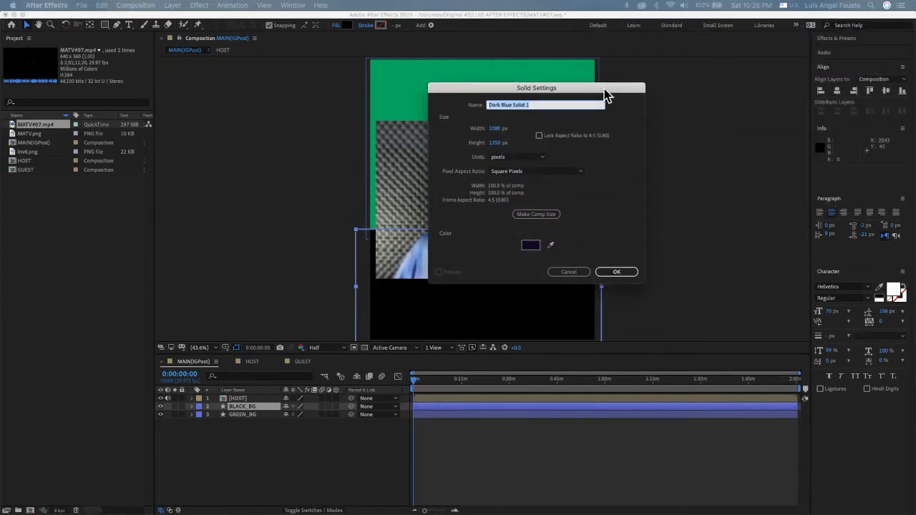
pyautogui.click(530, 246)
pyautogui.moveTo(222, 158); pyautogui.dragTo(59, 9)
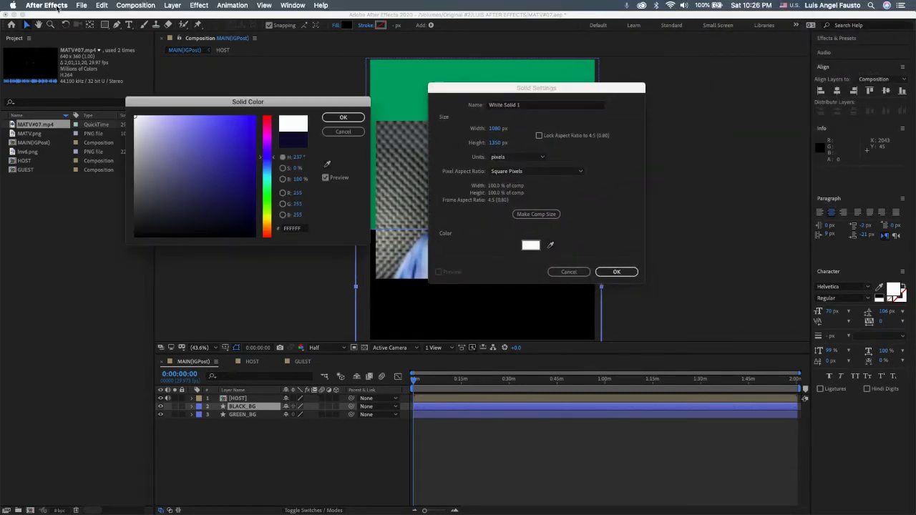
pyautogui.click(344, 118)
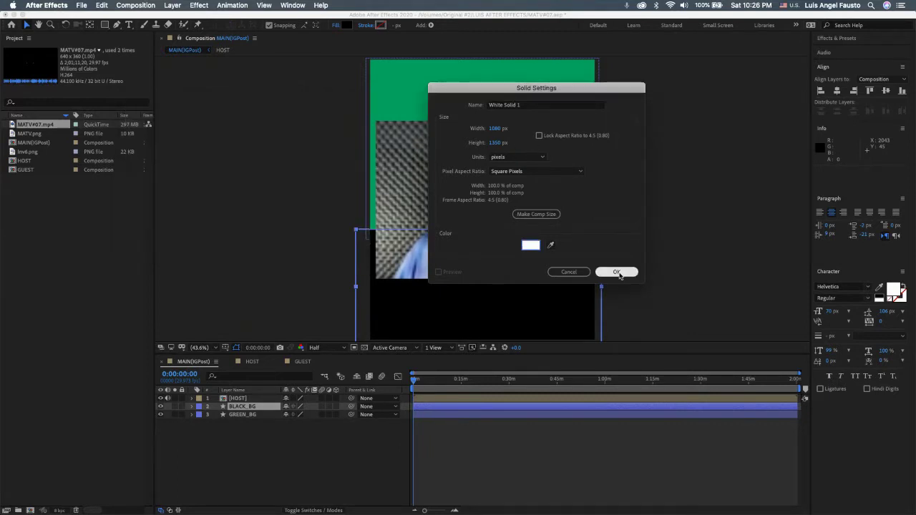
pyautogui.click(616, 272)
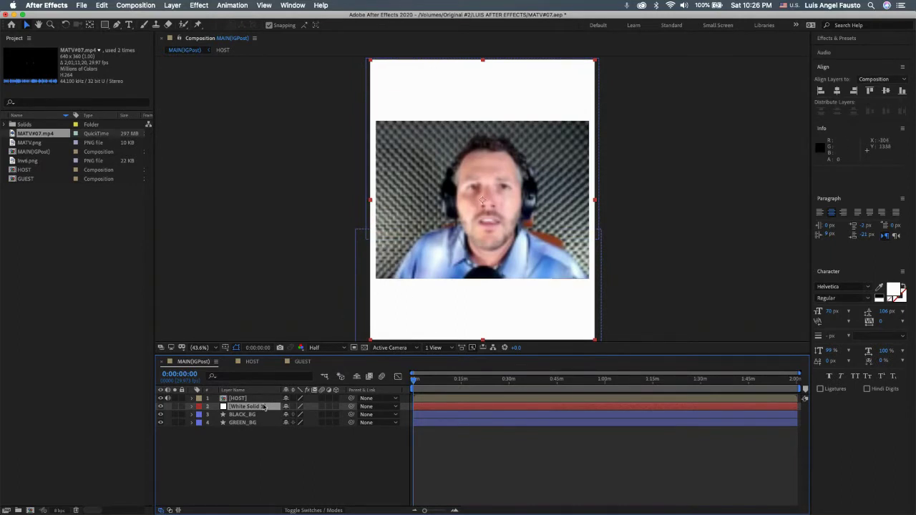
# Step: Move White Solid 1 to the bottom of the layer stack, below GREEN_BG
pyautogui.moveTo(262, 408); pyautogui.dragTo(262, 456)
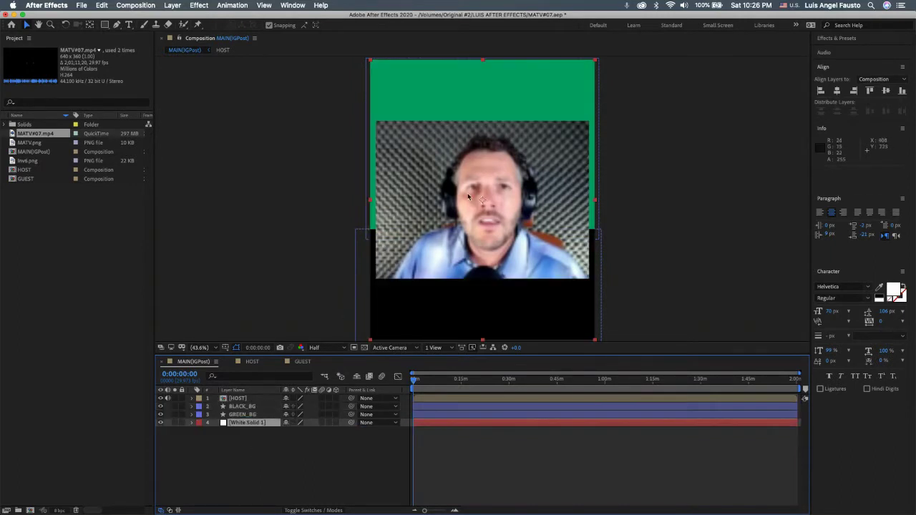
pyautogui.rightClick(251, 424)
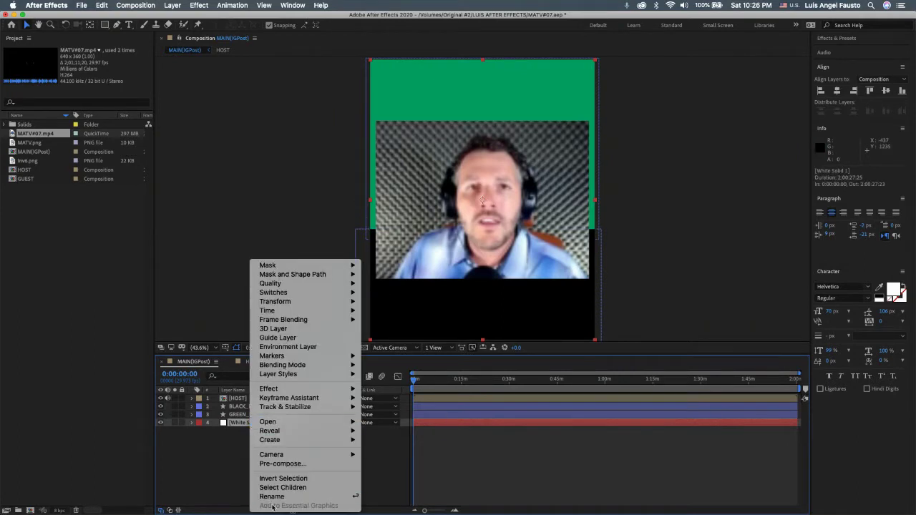
pyautogui.click(226, 453)
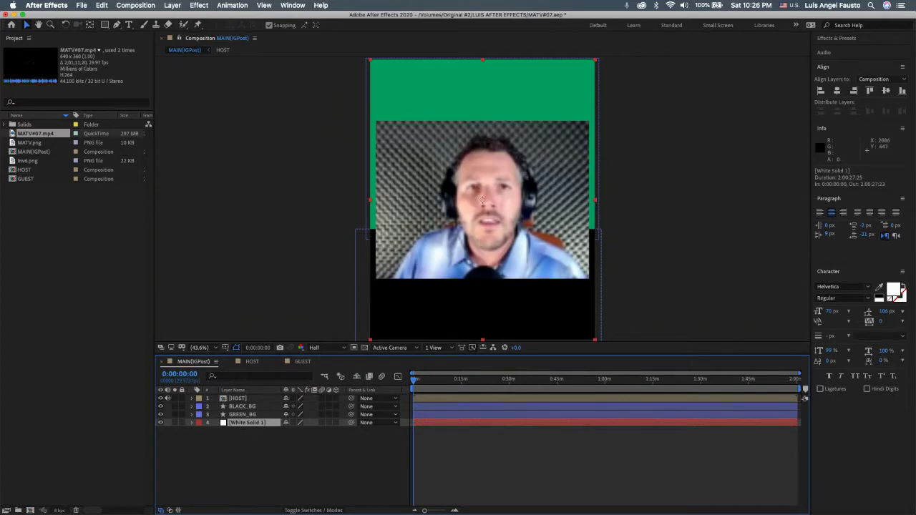
pyautogui.press('super+Tab')
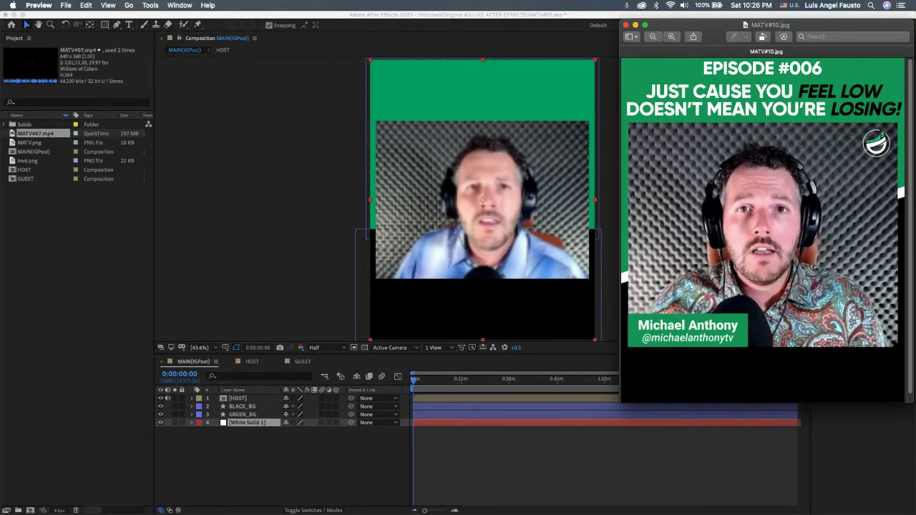
pyautogui.click(578, 32)
# Step: Expand GREEN_BG's transform properties and raise the band from Y 675 to 635
pyautogui.click(252, 407)
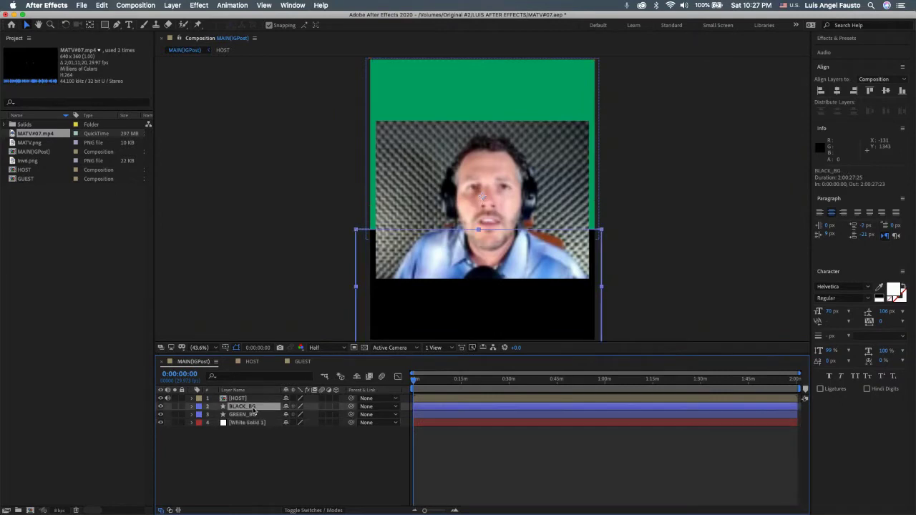
pyautogui.click(258, 416)
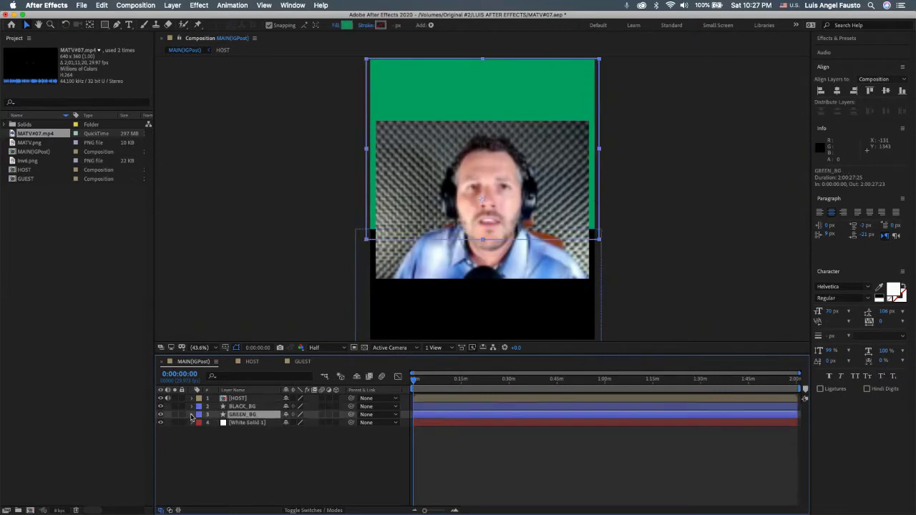
pyautogui.click(191, 415)
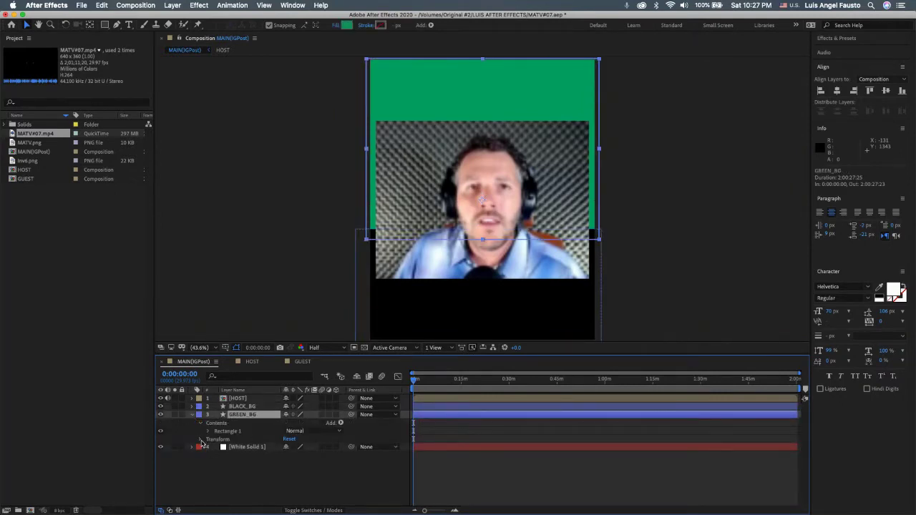
pyautogui.click(201, 439)
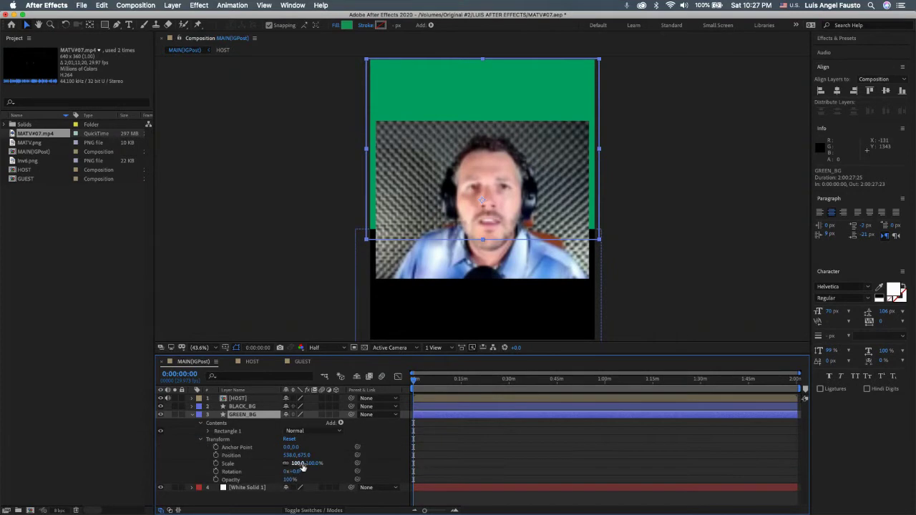
pyautogui.moveTo(307, 457); pyautogui.dragTo(276, 445)
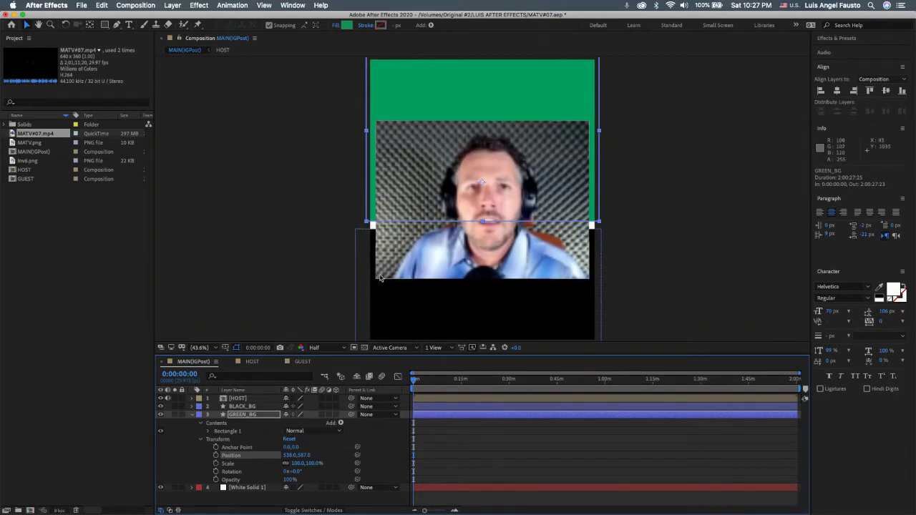
# Step: Rotate the green band to -7° and set its X position to 517
pyautogui.click(389, 156)
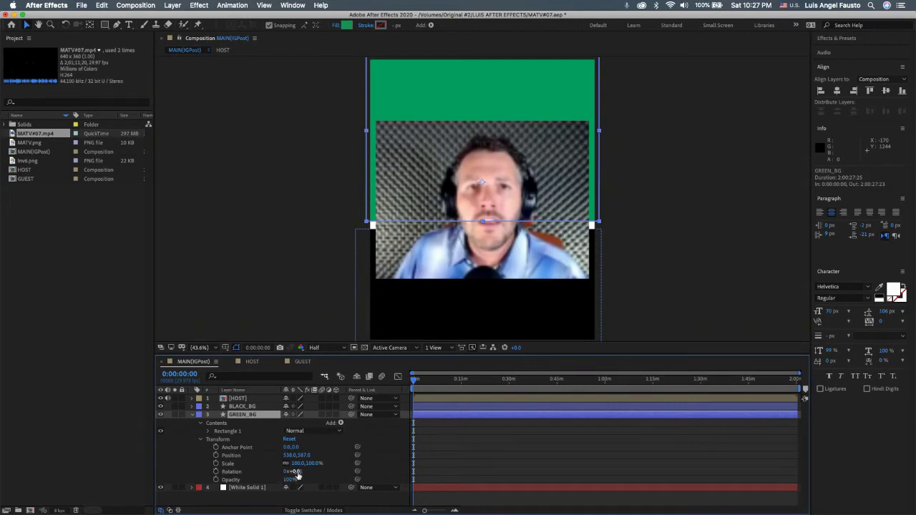
pyautogui.moveTo(296, 474)
pyautogui.mouseDown()
pyautogui.moveTo(305, 474)
pyautogui.moveTo(294, 474)
pyautogui.mouseUp()
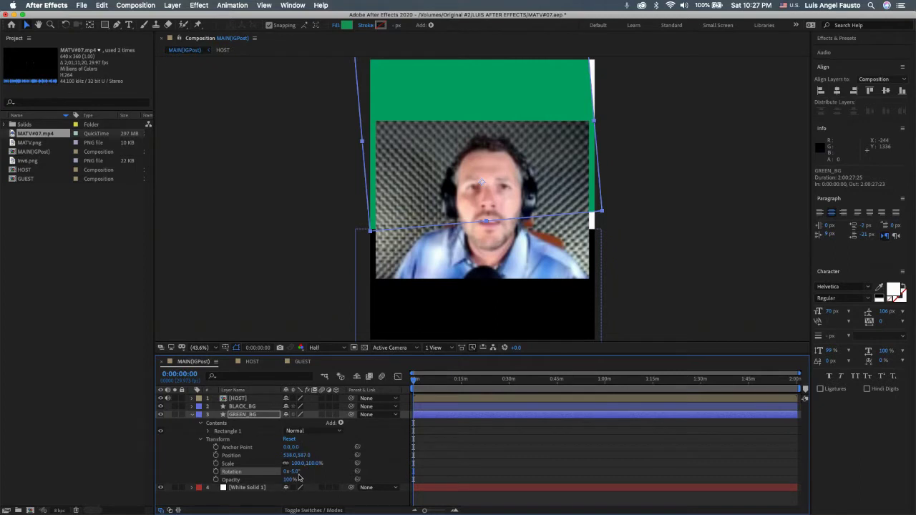
pyautogui.click(298, 473)
pyautogui.write('7')
pyautogui.press('Return')
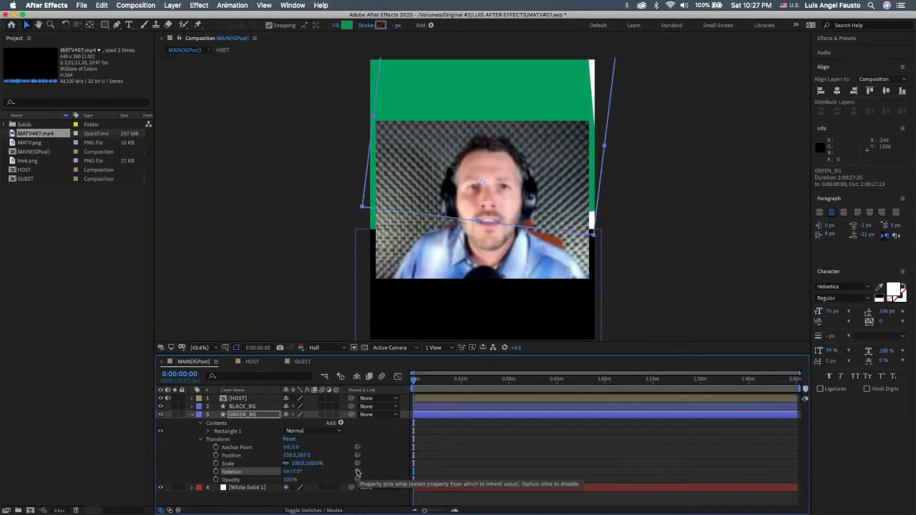
pyautogui.click(295, 472)
pyautogui.write('-7')
pyautogui.press('Return')
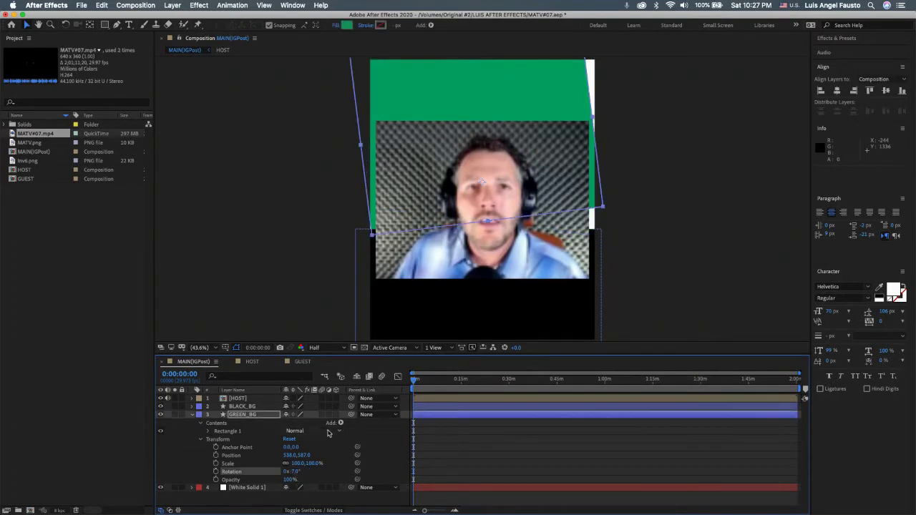
pyautogui.click(290, 456)
pyautogui.write('517')
pyautogui.press('Return')
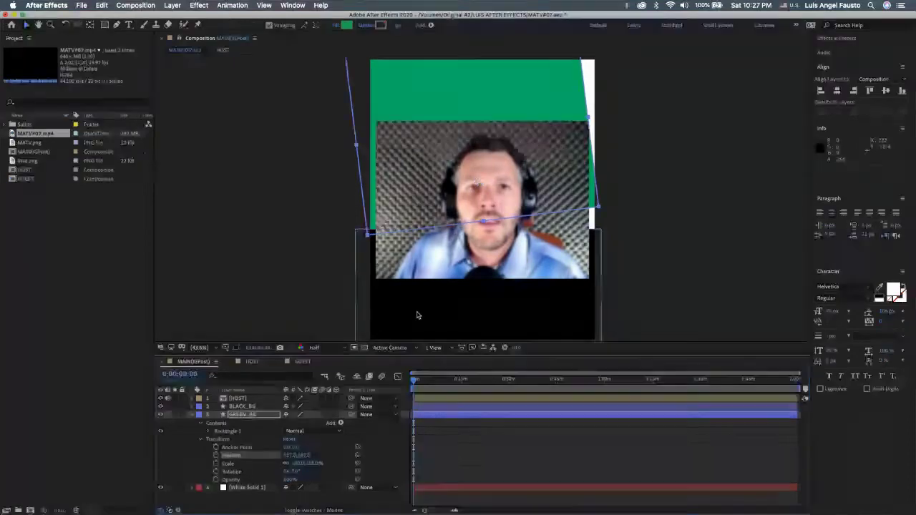
# Step: Expand BLACK_BG's transform and set its rotation to -7°
pyautogui.click(242, 406)
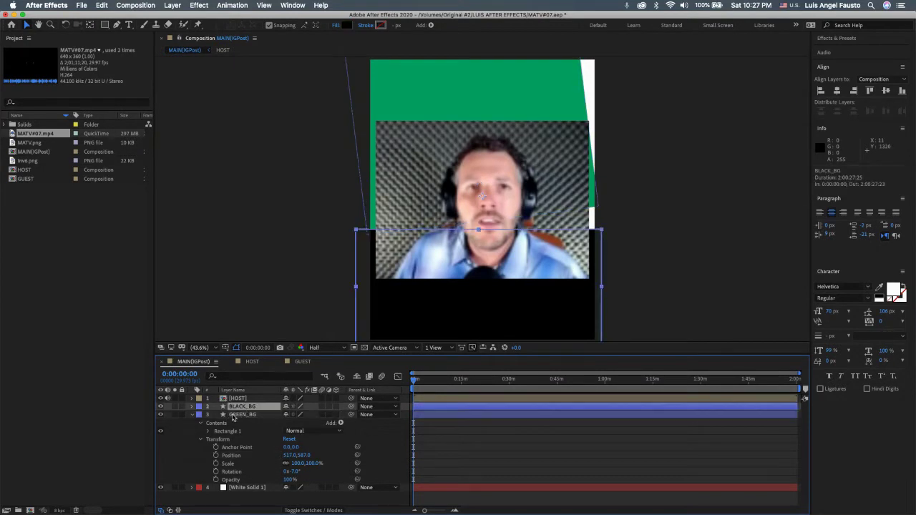
pyautogui.click(192, 415)
pyautogui.click(192, 406)
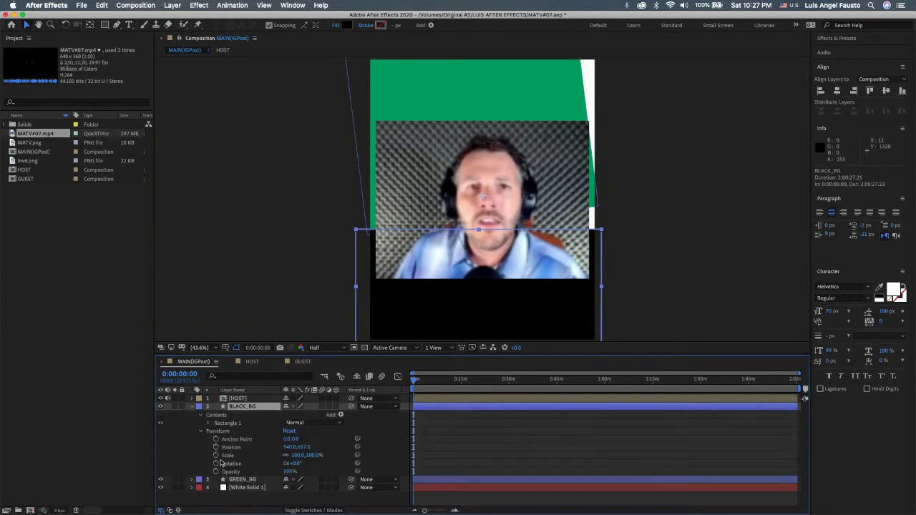
pyautogui.click(200, 415)
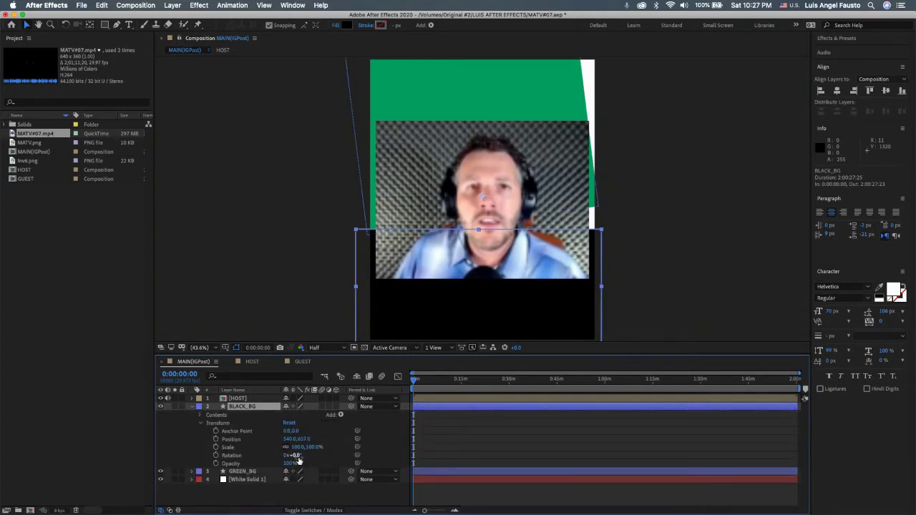
pyautogui.click(297, 457)
pyautogui.write('-7')
pyautogui.press('Return')
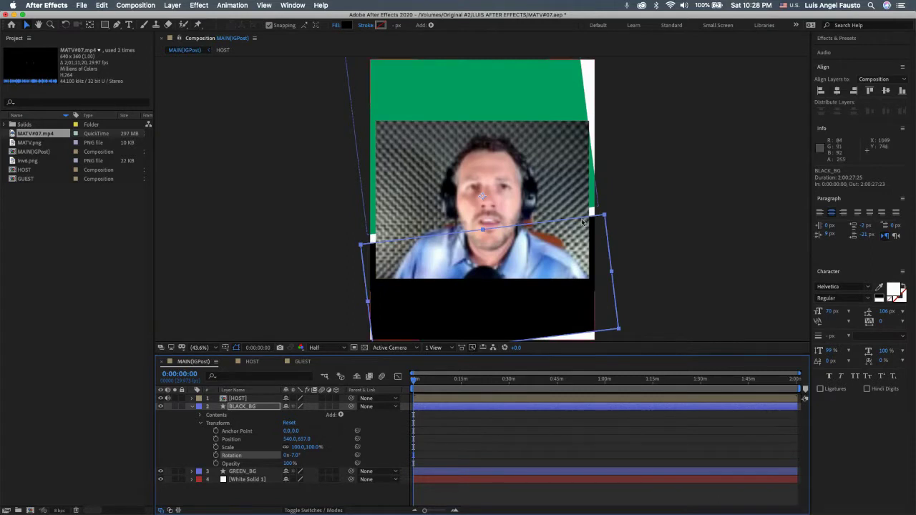
pyautogui.click(324, 314)
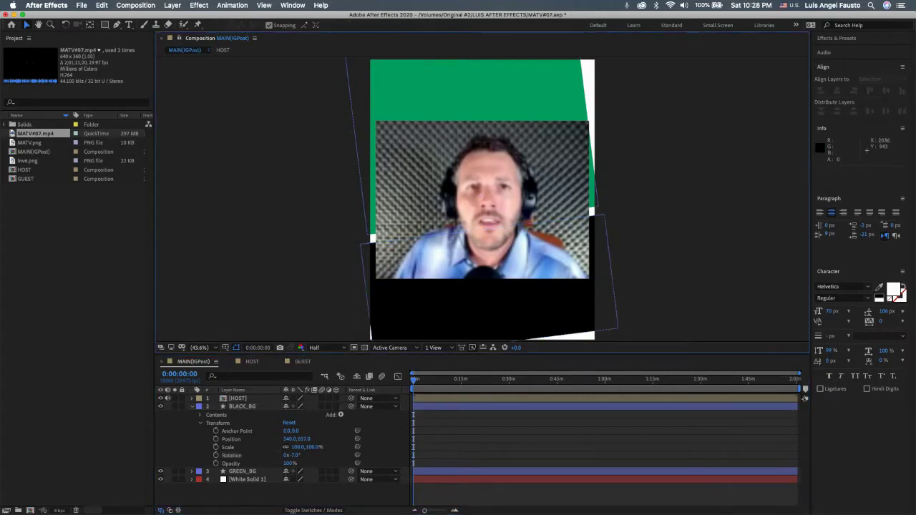
# Step: Briefly bring up Finder and the reference image, then close both
pyautogui.press('super+alt+space')
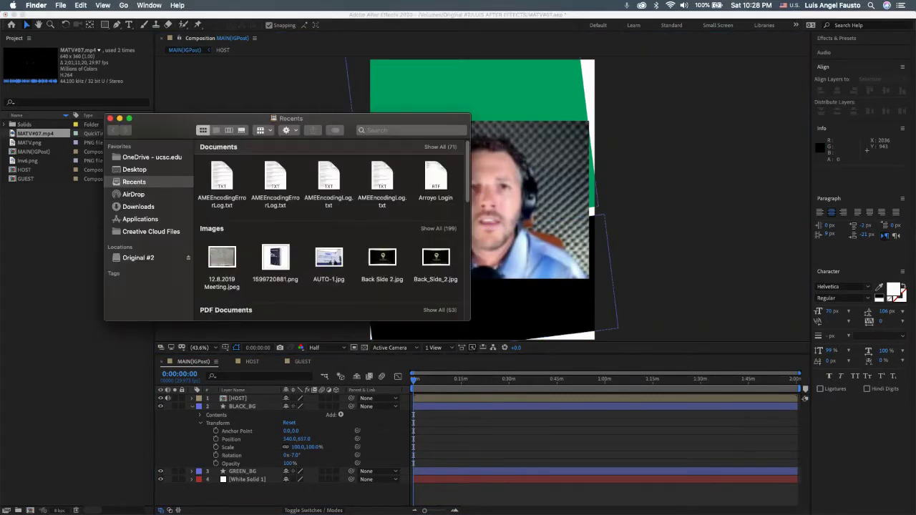
pyautogui.click(111, 118)
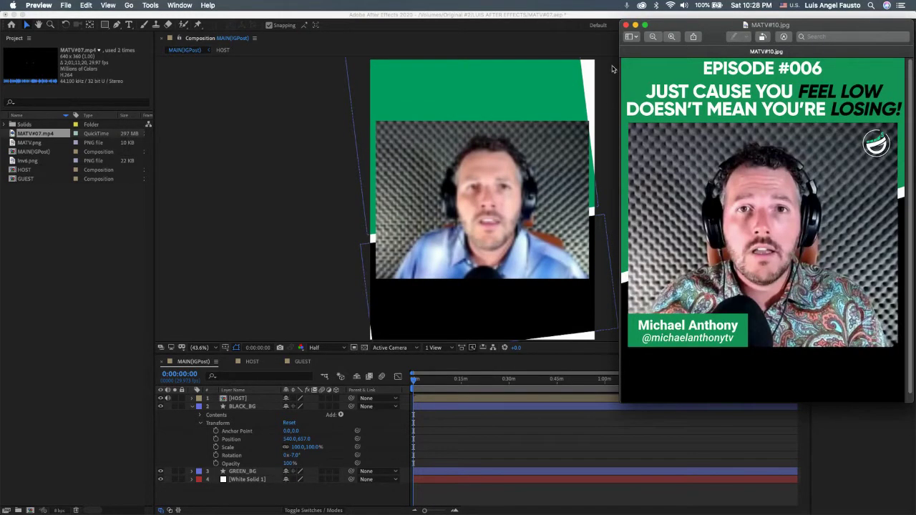
pyautogui.click(626, 25)
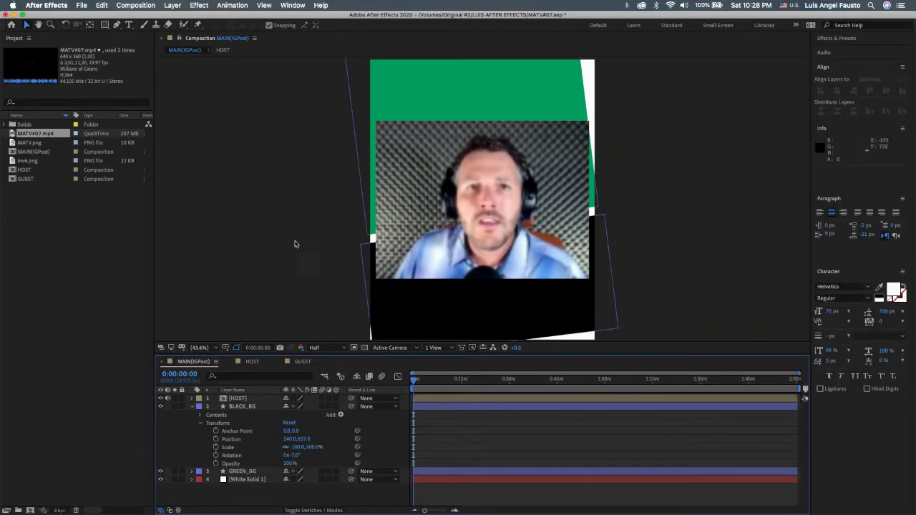
# Step: Scale GREEN_BG to 117% and raise it to position 517, 555
pyautogui.click(250, 475)
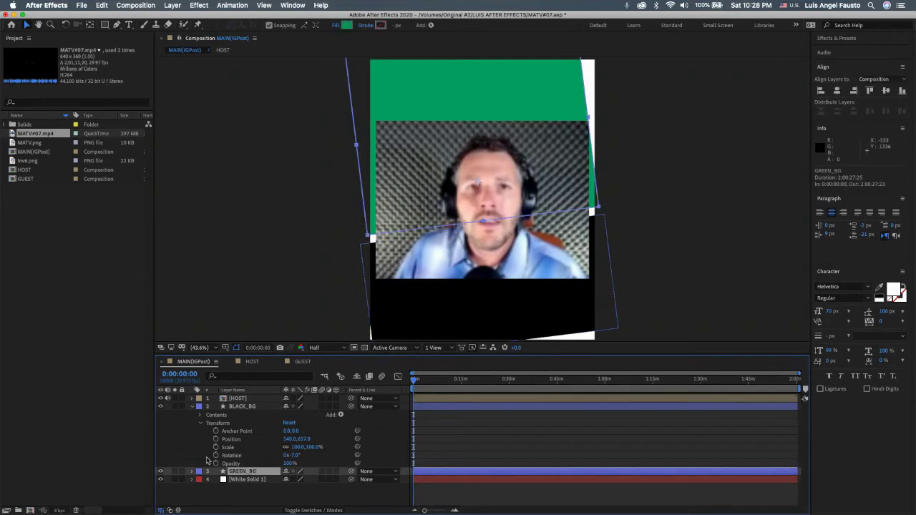
pyautogui.click(199, 406)
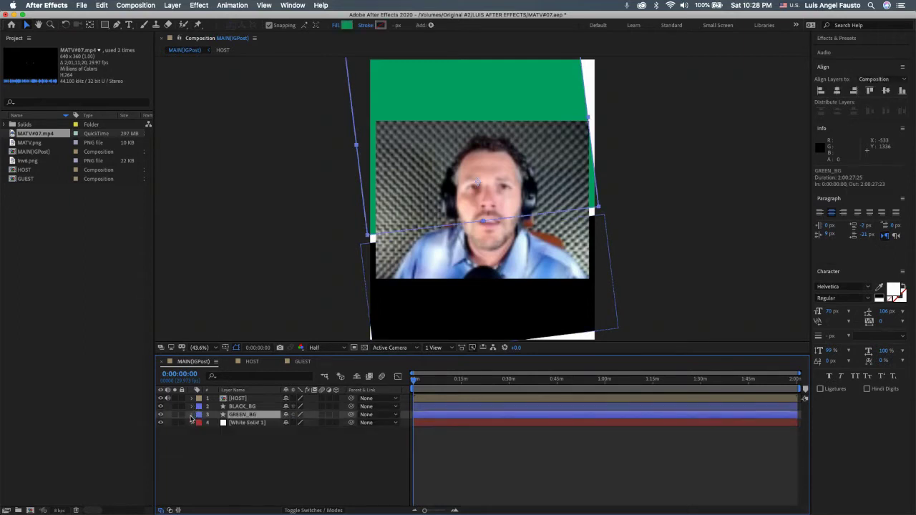
pyautogui.click(191, 415)
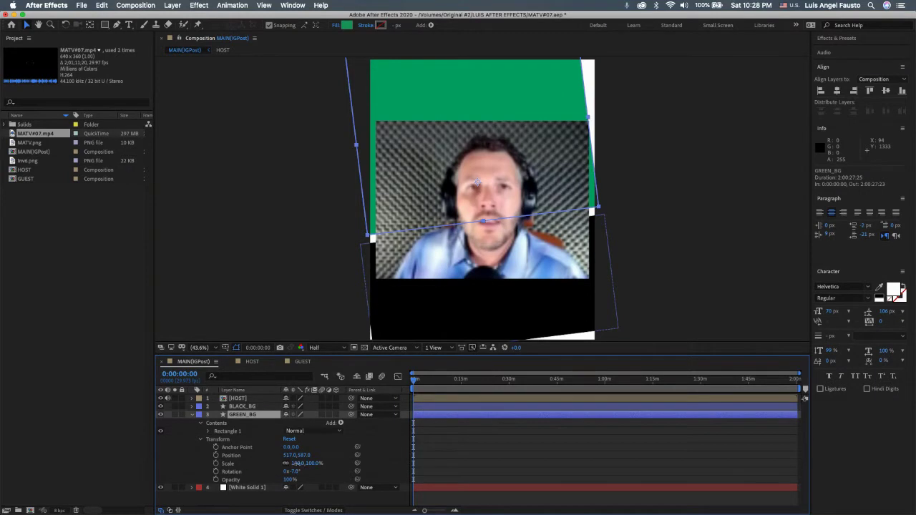
pyautogui.moveTo(297, 466); pyautogui.dragTo(300, 463)
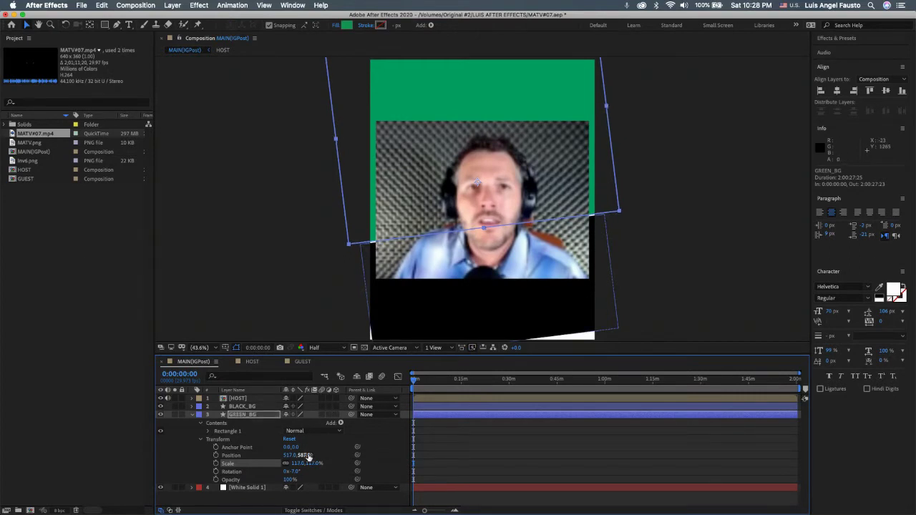
pyautogui.moveTo(307, 455); pyautogui.dragTo(298, 447)
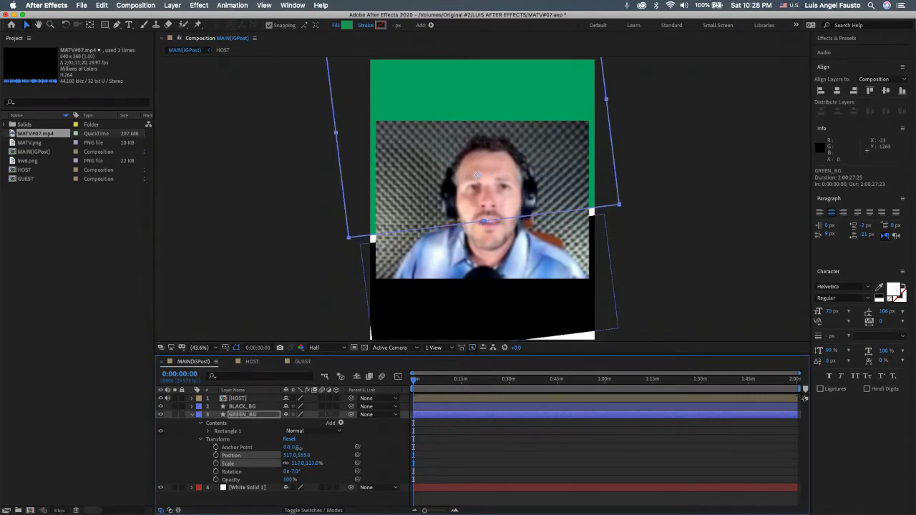
pyautogui.click(297, 448)
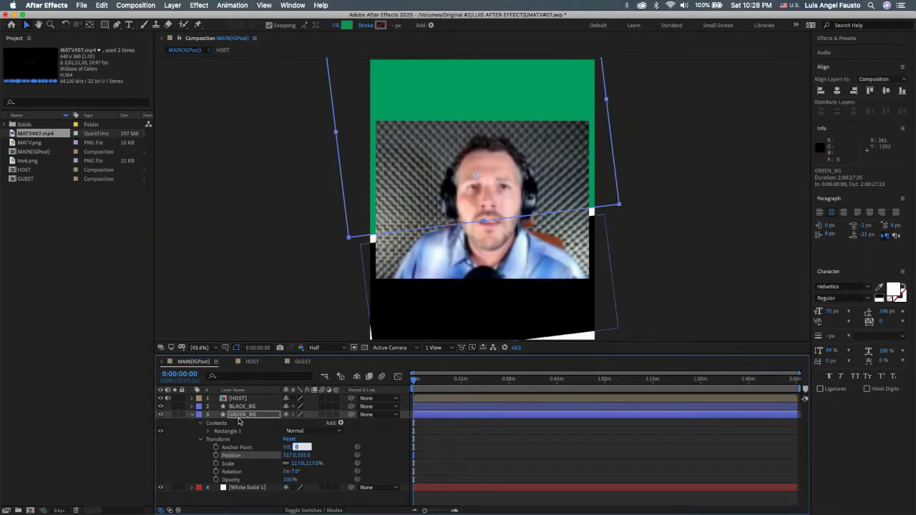
pyautogui.click(237, 418)
pyautogui.click(200, 415)
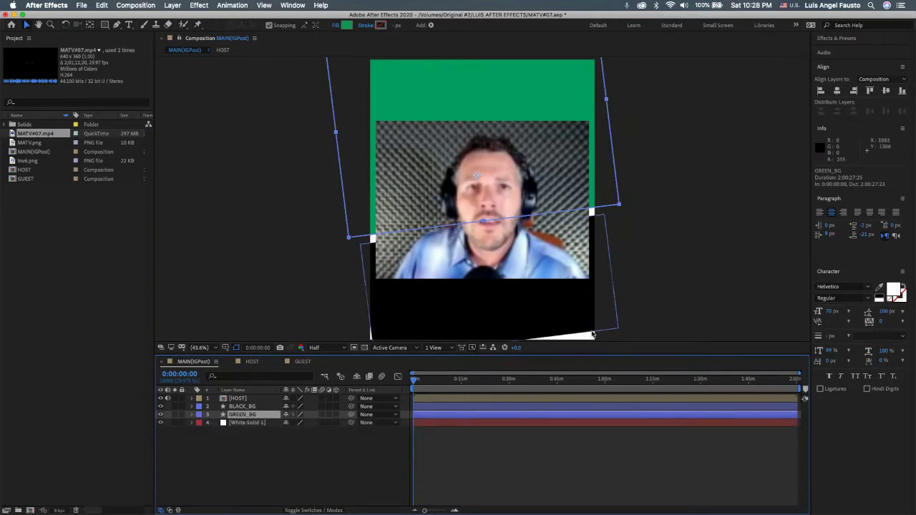
pyautogui.click(199, 406)
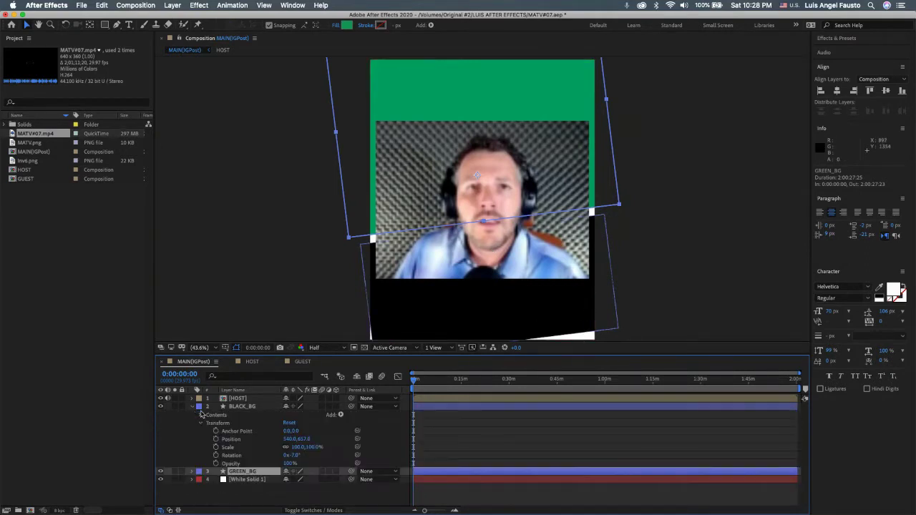
# Step: Scale BLACK_BG to 124% and move it up to Y 635, then view the reference image
pyautogui.click(297, 447)
pyautogui.moveTo(297, 447); pyautogui.dragTo(295, 443)
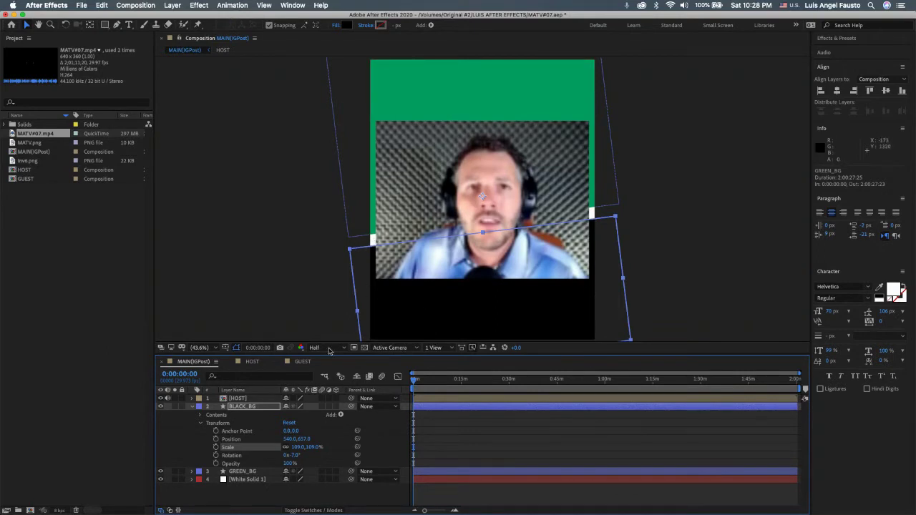
pyautogui.moveTo(307, 439); pyautogui.dragTo(294, 432)
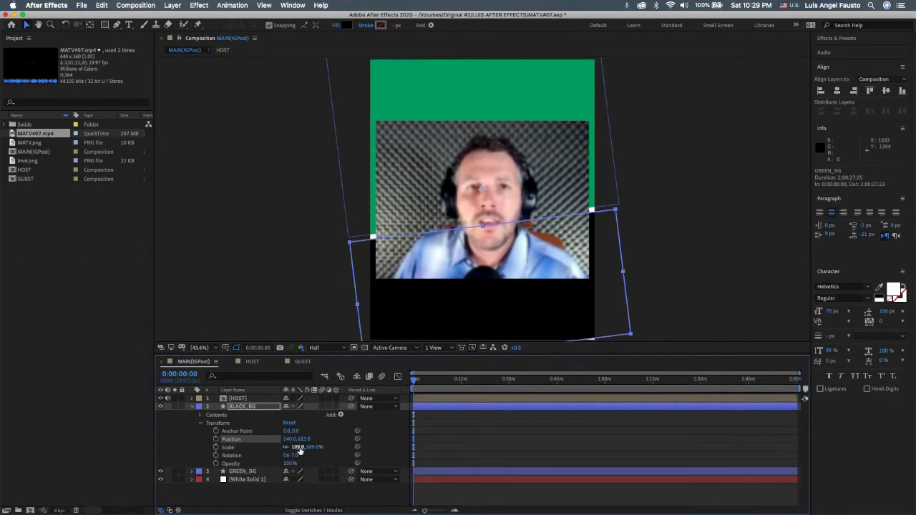
pyautogui.moveTo(299, 446)
pyautogui.mouseDown()
pyautogui.moveTo(299, 435)
pyautogui.moveTo(307, 440)
pyautogui.moveTo(297, 439)
pyautogui.mouseUp()
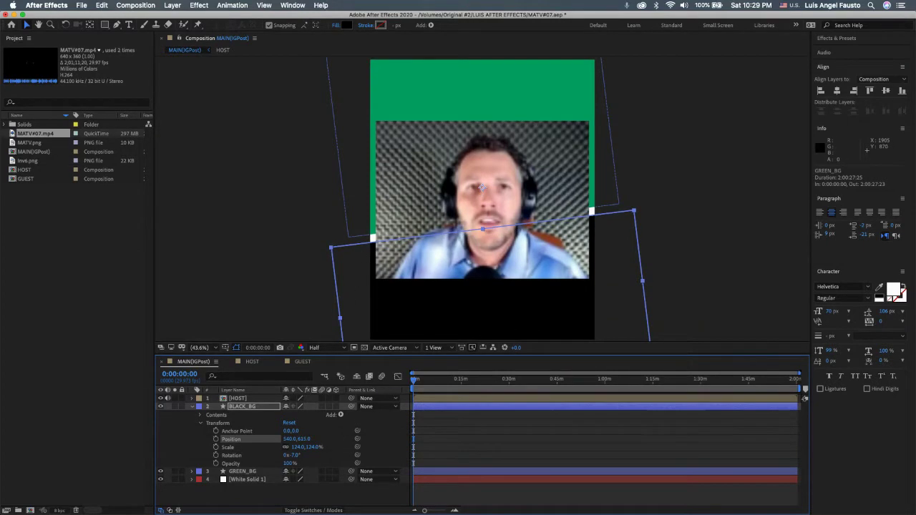
pyautogui.press('super+Tab')
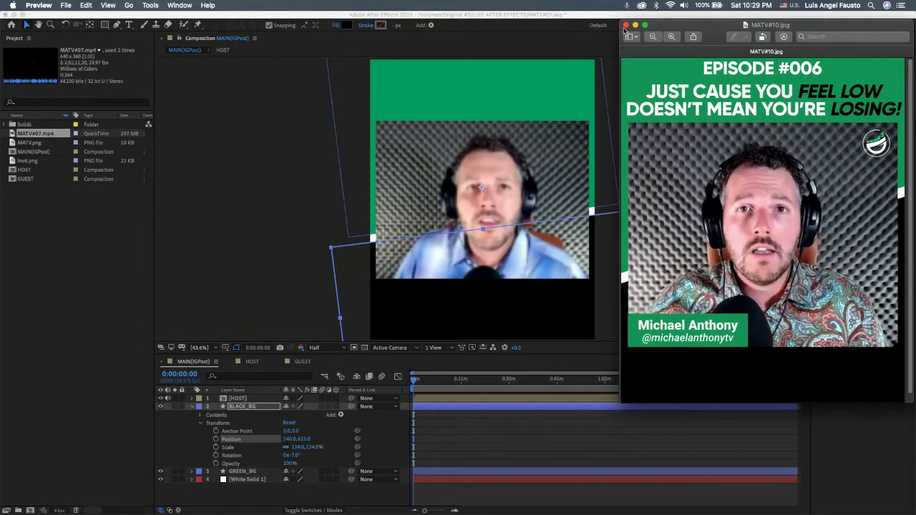
# Step: Close the reference image and drag Inv6.png from the Project panel above the HOST layer
pyautogui.click(626, 25)
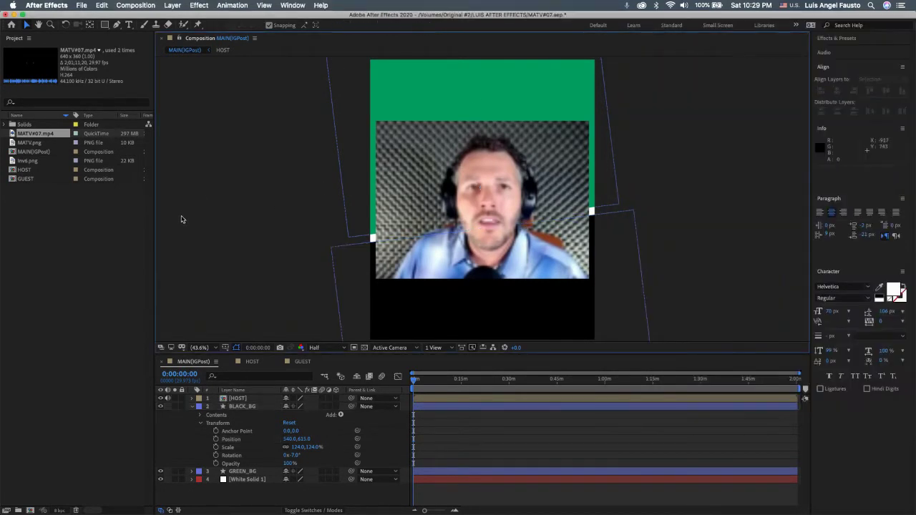
pyautogui.click(30, 143)
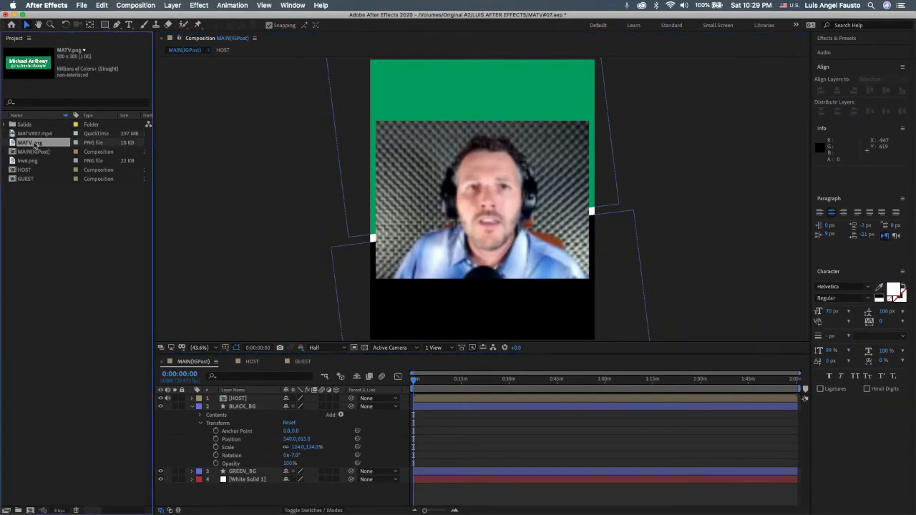
pyautogui.click(34, 134)
pyautogui.click(35, 162)
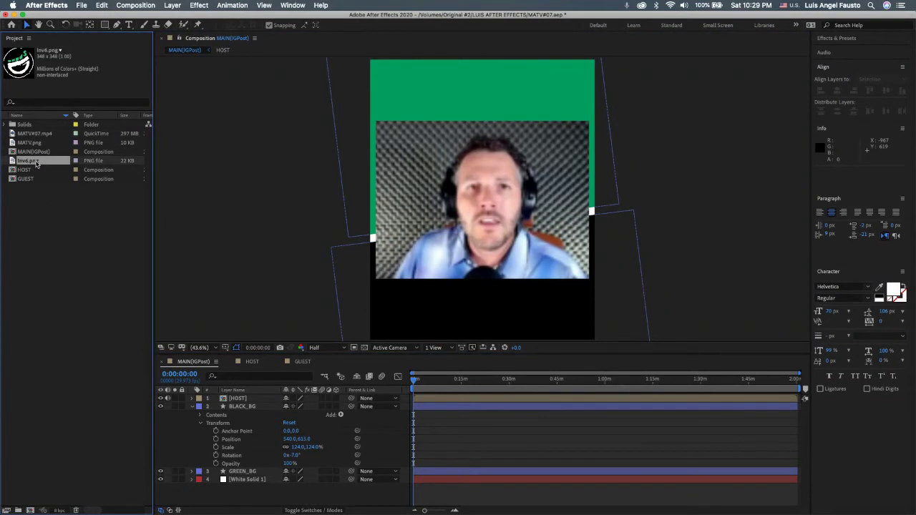
pyautogui.moveTo(36, 163); pyautogui.dragTo(244, 398)
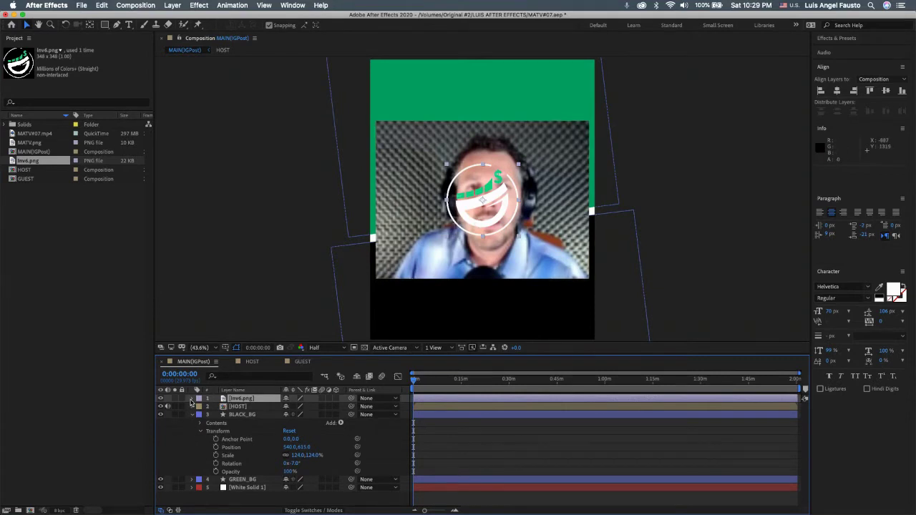
# Step: Scale the Inv6.png logo to 30% and place it at the host video's top-right, near 969, 372
pyautogui.click(200, 398)
pyautogui.click(198, 423)
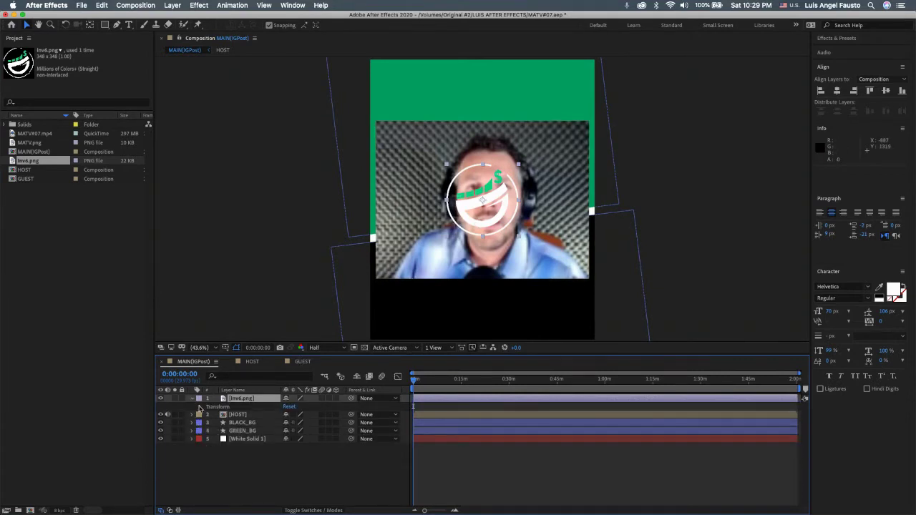
pyautogui.click(200, 407)
pyautogui.click(298, 431)
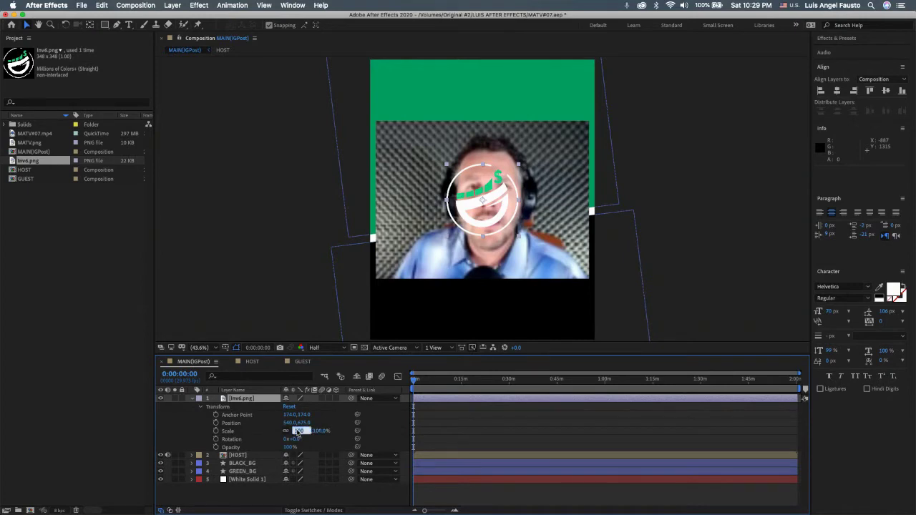
pyautogui.write('40')
pyautogui.press('Return')
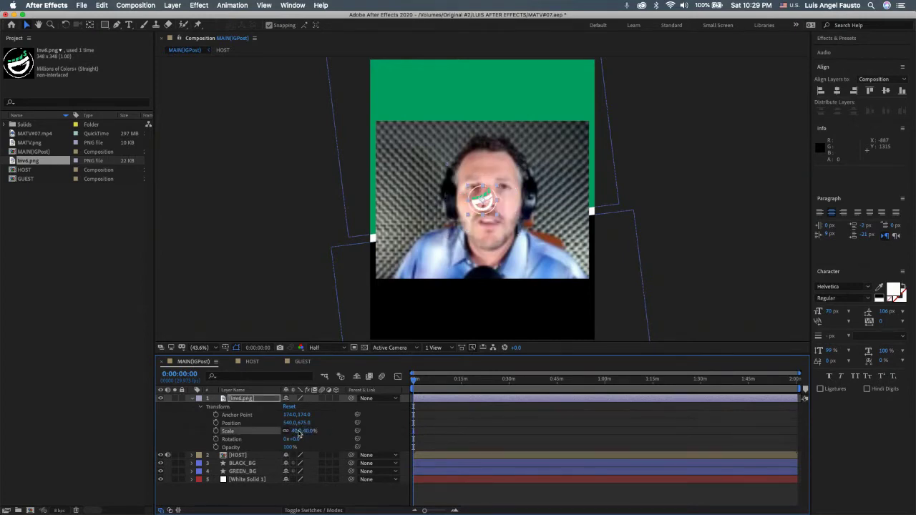
pyautogui.click(297, 431)
pyautogui.write('30')
pyautogui.press('Return')
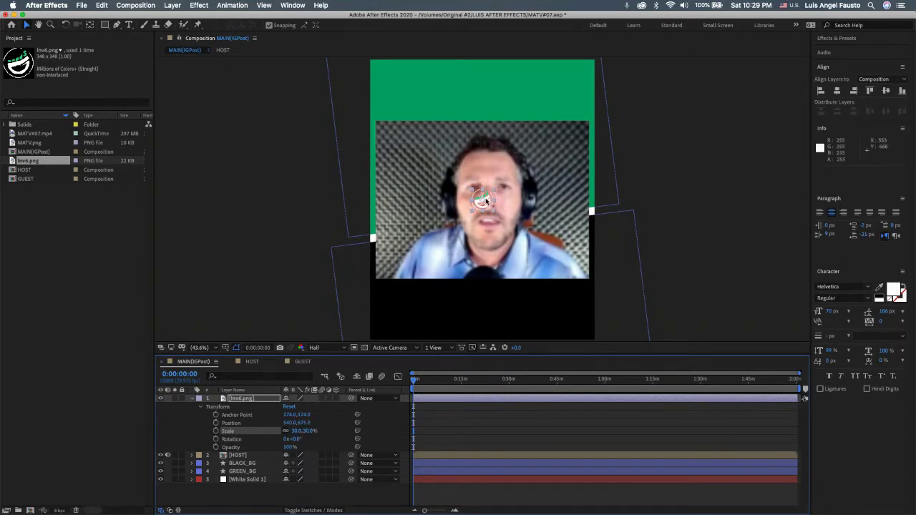
pyautogui.moveTo(491, 200); pyautogui.dragTo(581, 136)
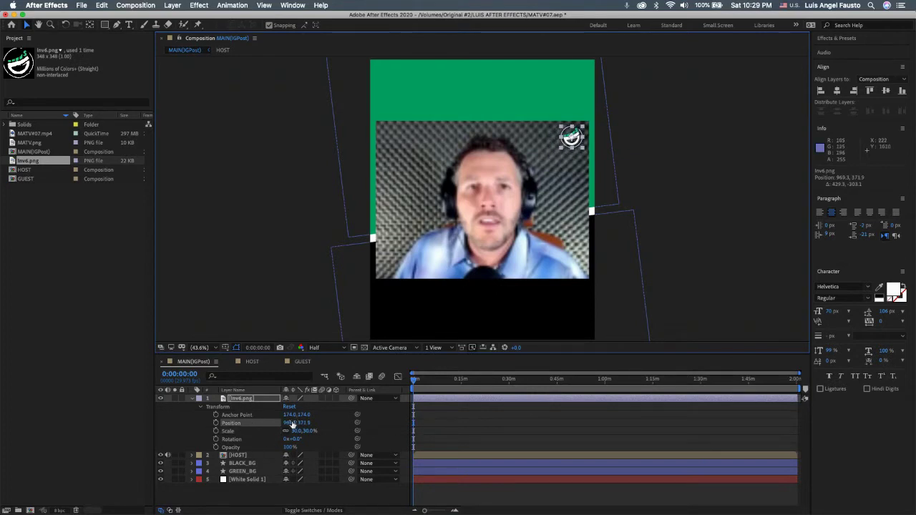
pyautogui.moveTo(290, 422); pyautogui.dragTo(307, 422)
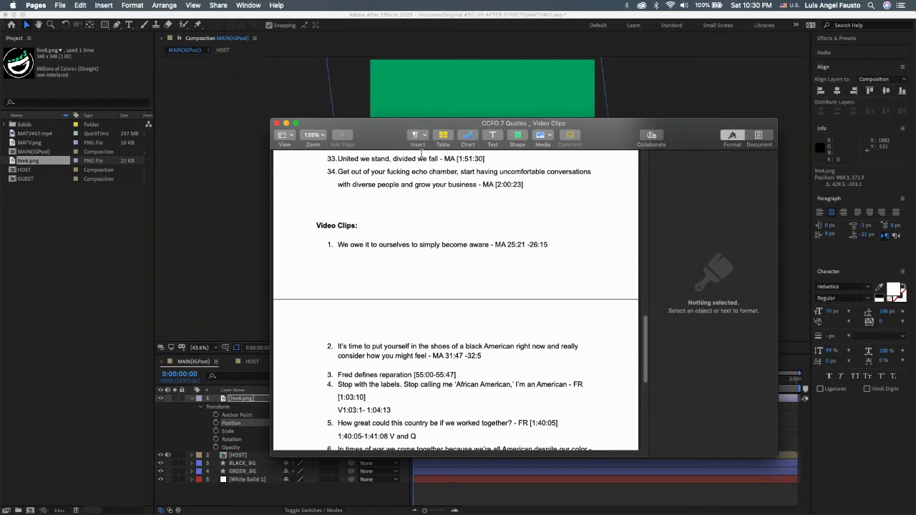
# Step: Drag the Pages quotes window off the right edge and bring After Effects forward
pyautogui.moveTo(384, 131); pyautogui.dragTo(915, 129)
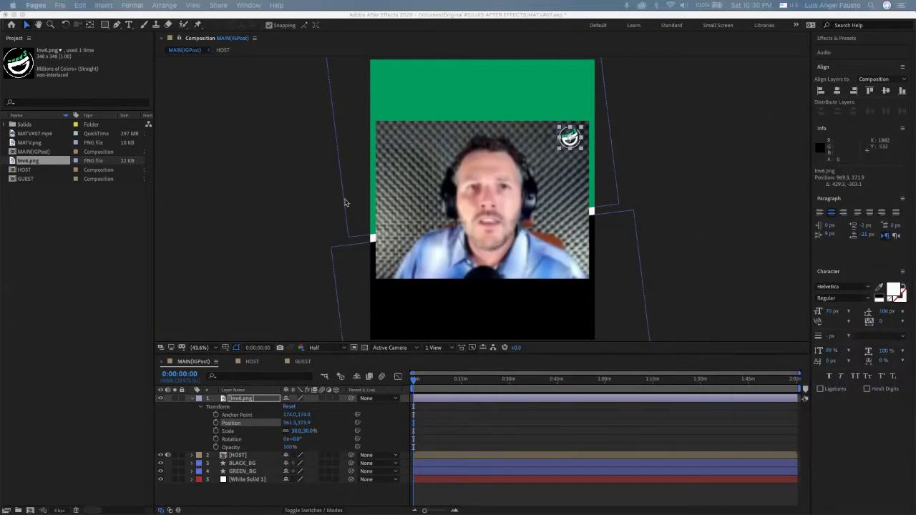
pyautogui.click(129, 25)
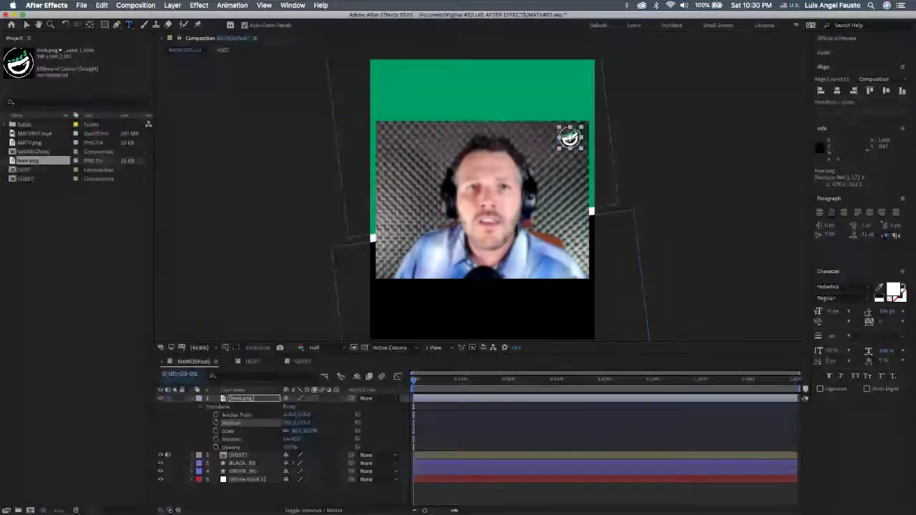
# Step: Glance at last episode's MATV#10.jpg post, then ready the Horizontal Type tool in After Effects
pyautogui.press('super+Tab')
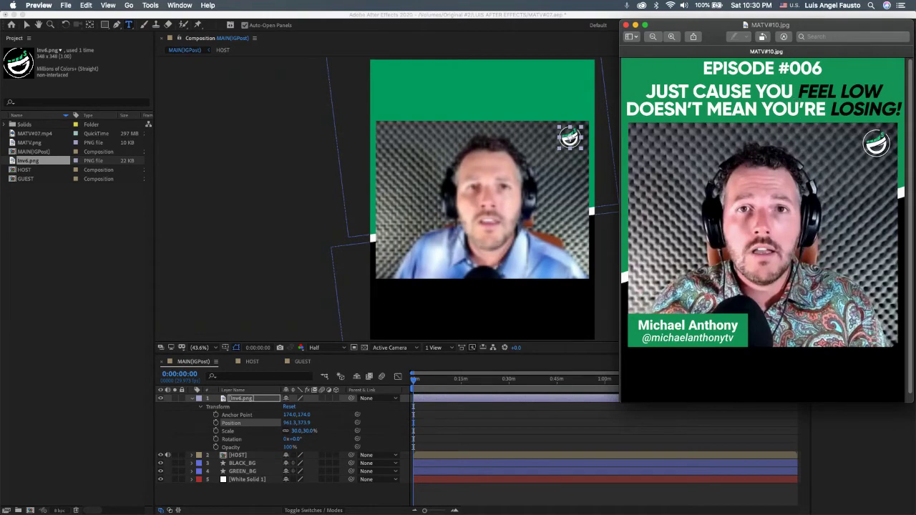
pyautogui.click(600, 43)
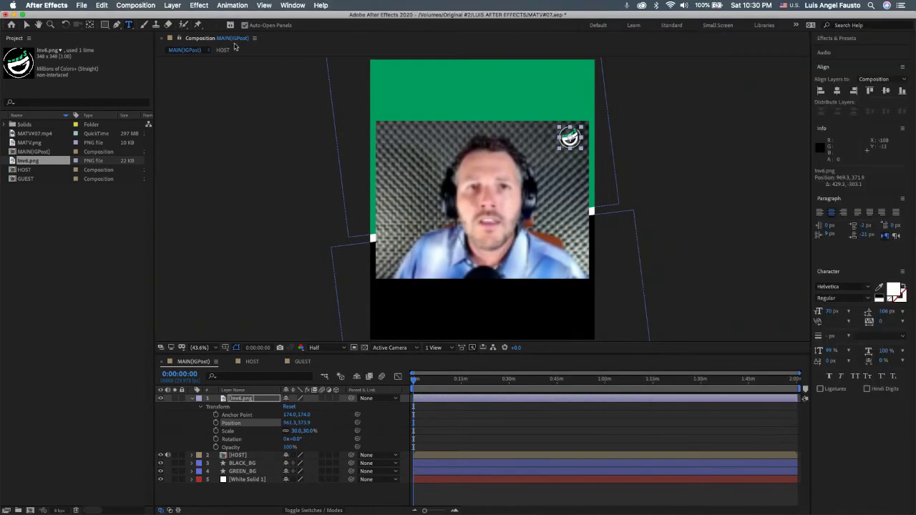
pyautogui.press('super+t')
# Step: Type the title 'EPISODE #007' in capitals at the top of the green band
pyautogui.click(469, 73)
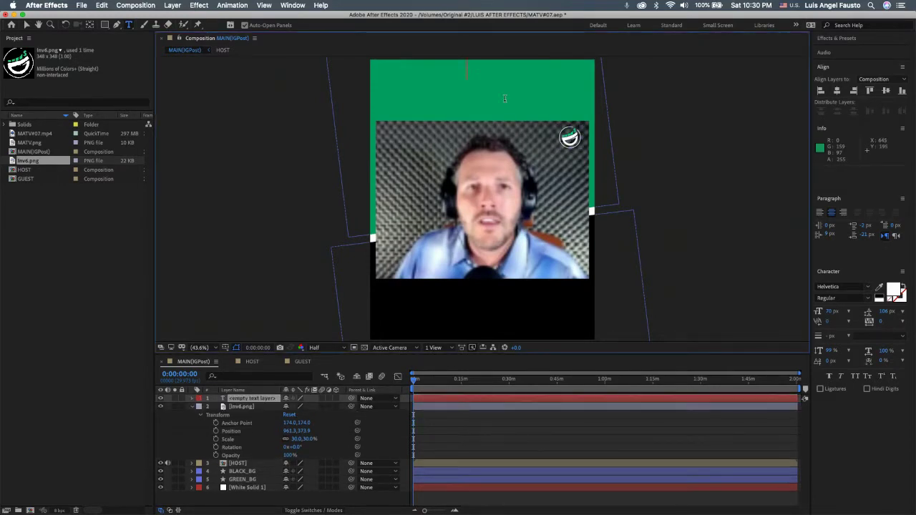
pyautogui.write('Episode')
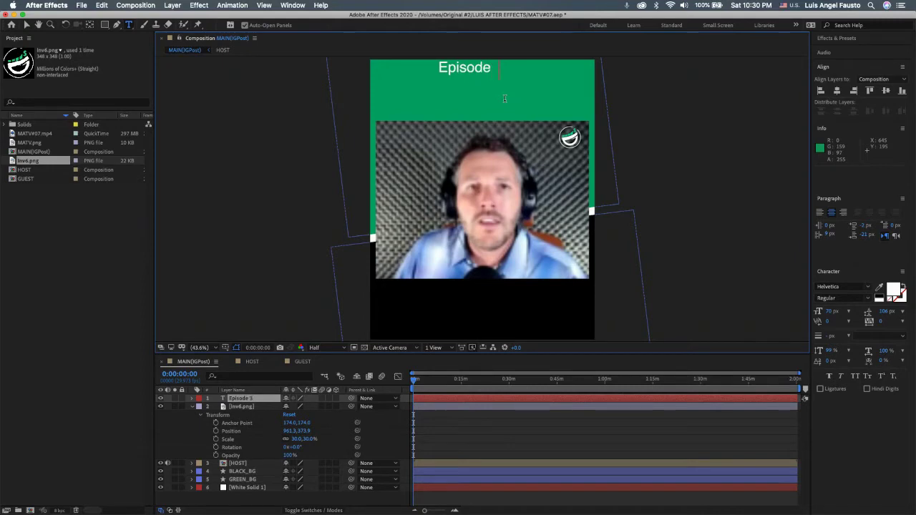
pyautogui.write(' 3')
pyautogui.press('BackSpace')
pyautogui.write('#')
pyautogui.press('BackSpace')
pyautogui.write('007')
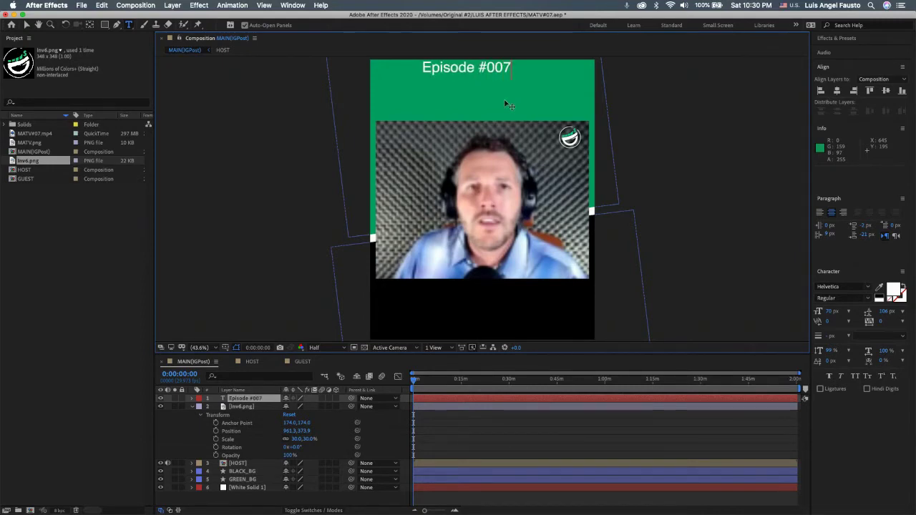
pyautogui.press('super+Tab')
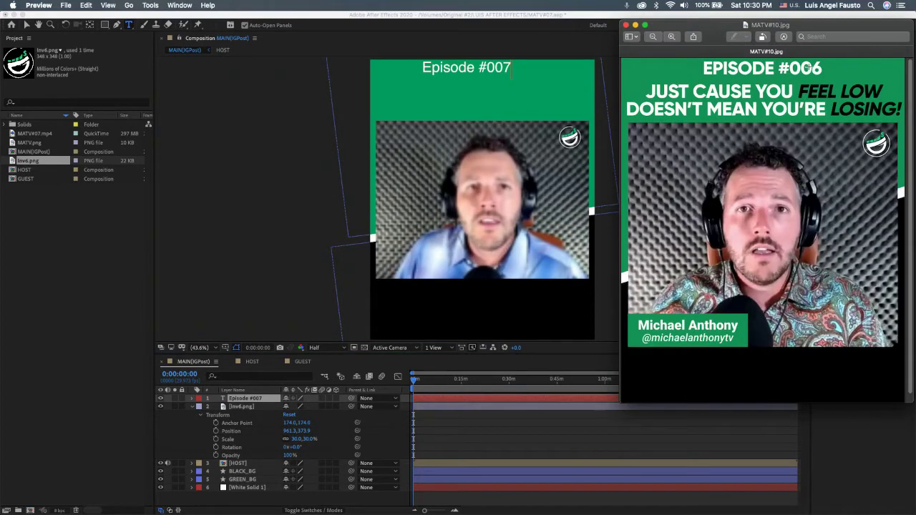
pyautogui.moveTo(511, 67); pyautogui.dragTo(421, 67)
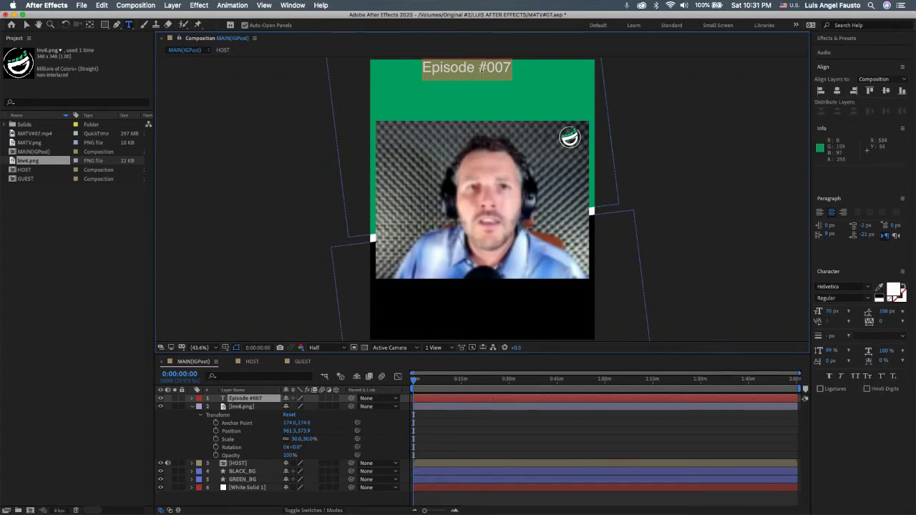
pyautogui.write('E')
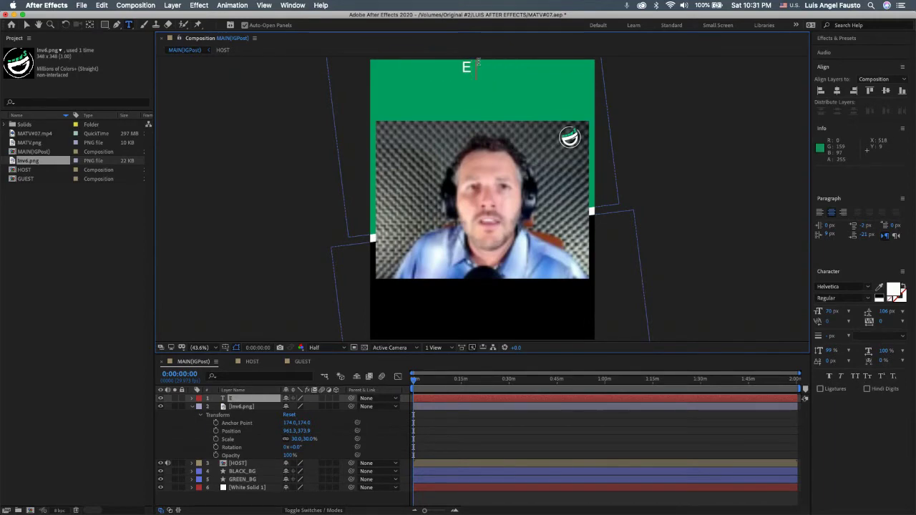
pyautogui.write('PISODE')
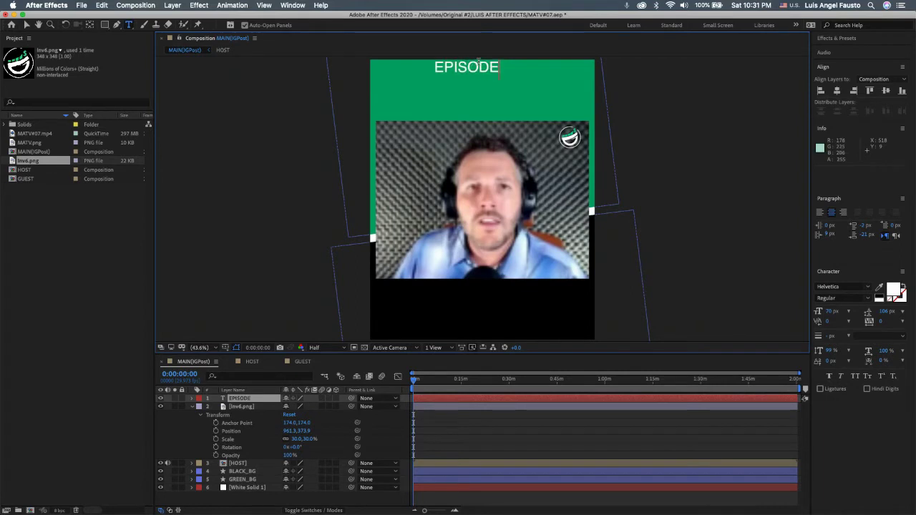
pyautogui.write(' #007')
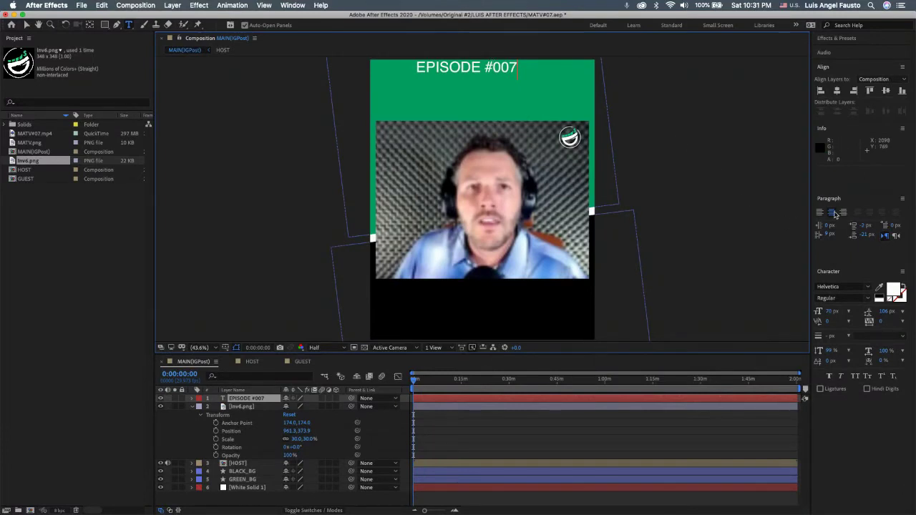
pyautogui.hotkey('alt', 'shift', 'Left')
pyautogui.hotkey('alt', 'shift', 'Left')
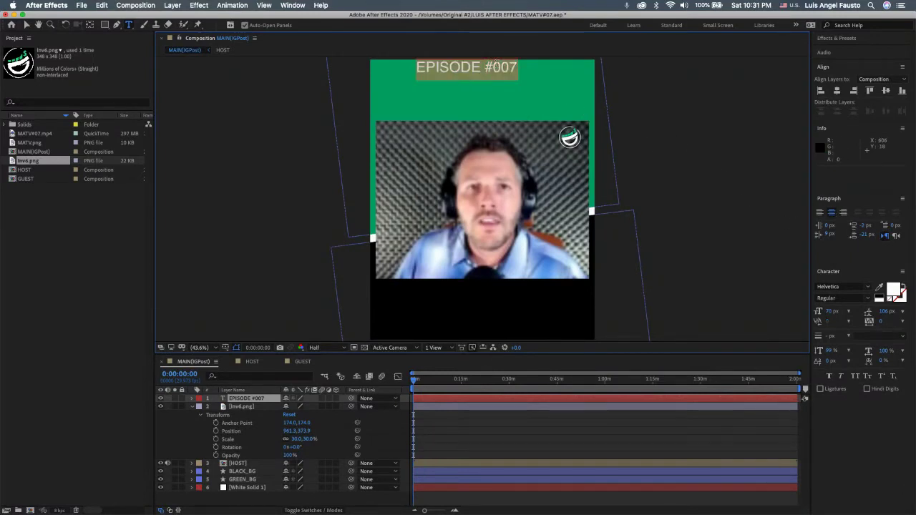
# Step: Centre the EPISODE #007 title horizontally and make it bold, checking last episode's post
pyautogui.click(837, 91)
pyautogui.click(837, 90)
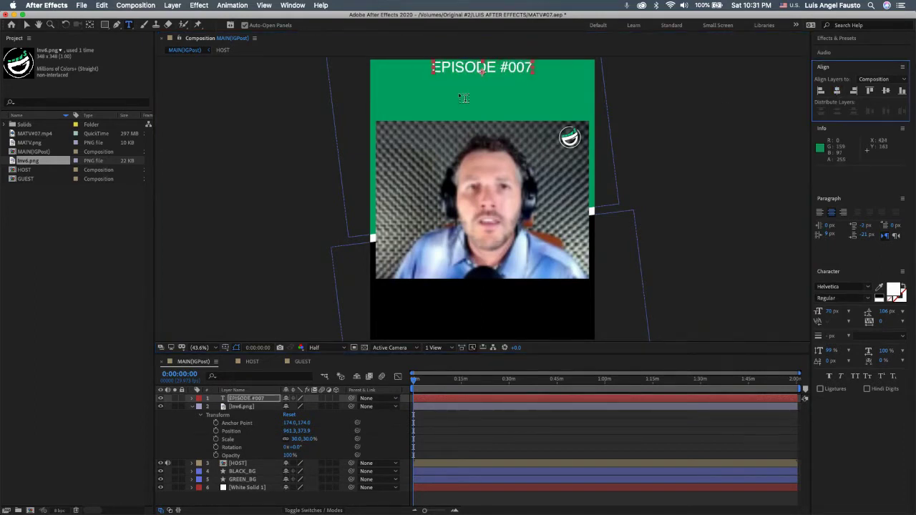
pyautogui.doubleClick(463, 67)
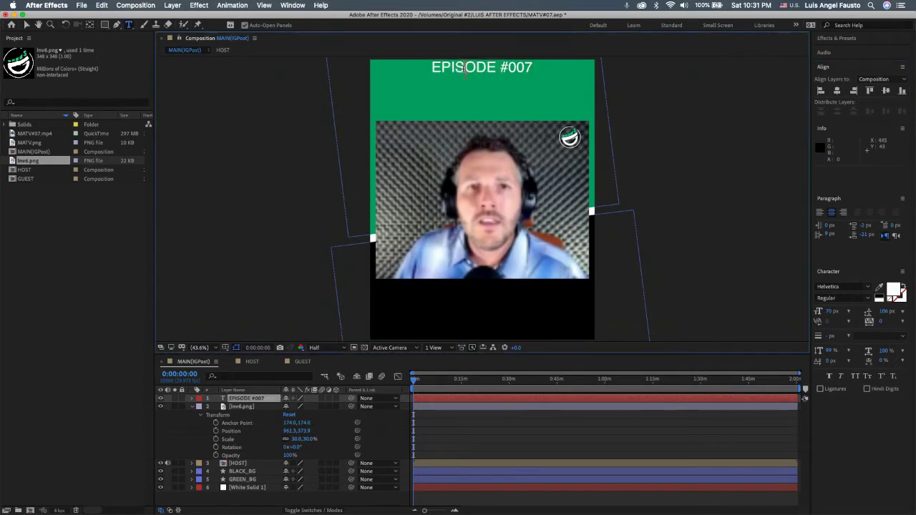
pyautogui.tripleClick(463, 68)
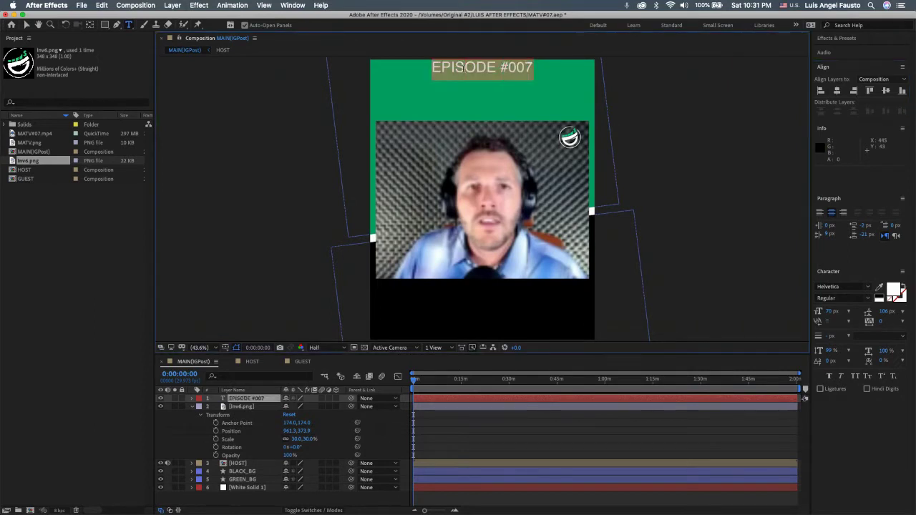
pyautogui.click(866, 298)
pyautogui.click(829, 349)
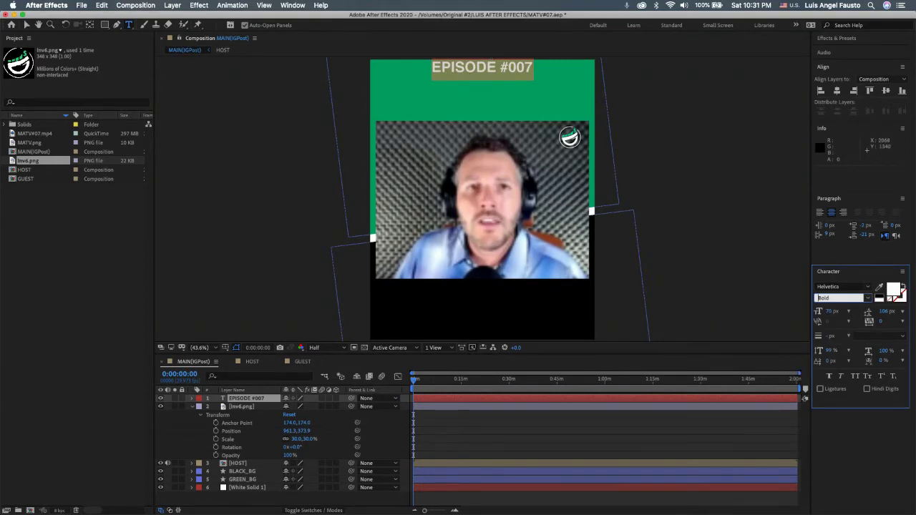
pyautogui.press('super+Tab')
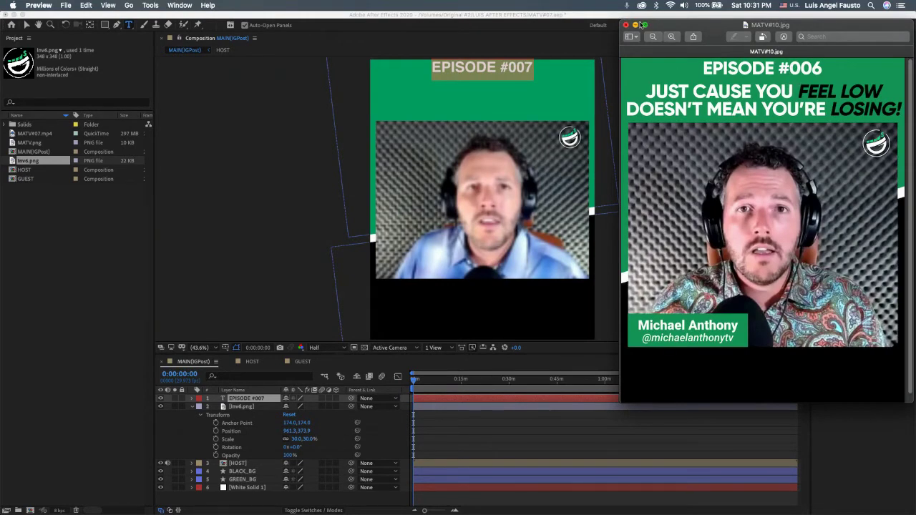
pyautogui.click(625, 25)
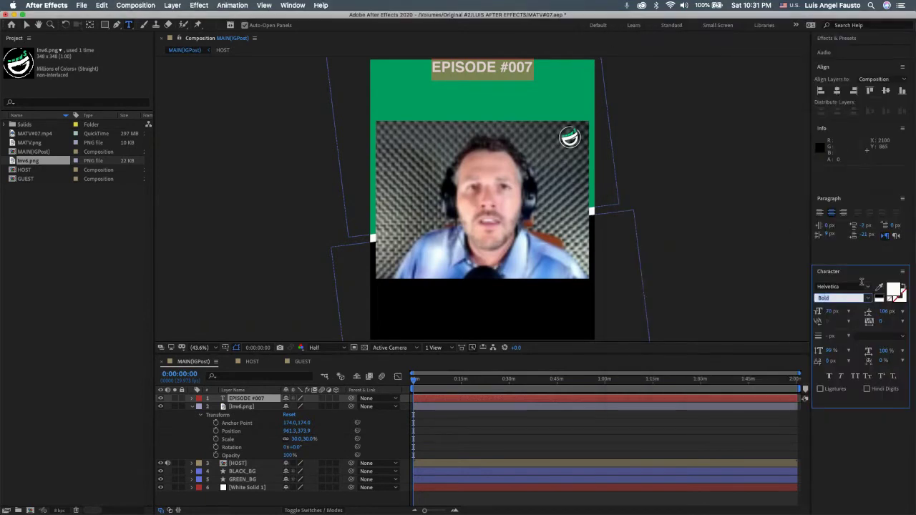
# Step: Set the title typeface to Gilroy ExtraBold and compare it with the previous post
pyautogui.click(850, 286)
pyautogui.write('Gilroy')
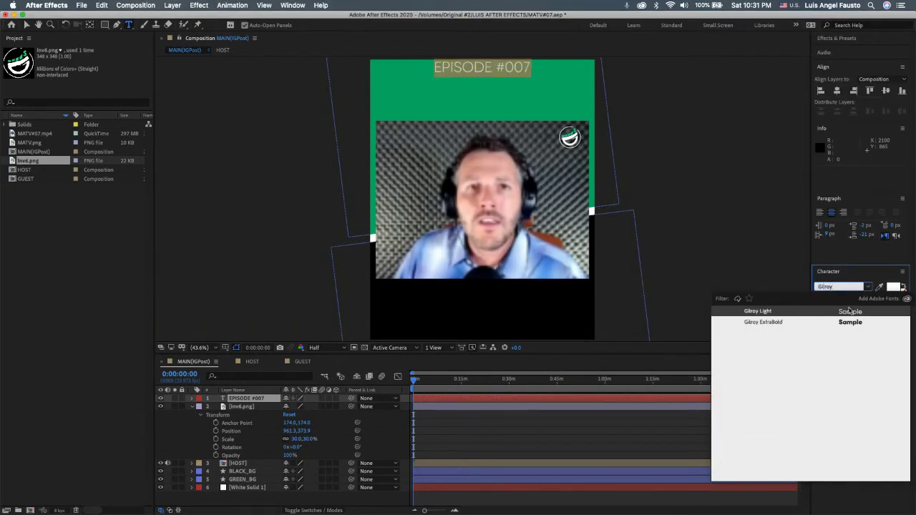
pyautogui.click(794, 323)
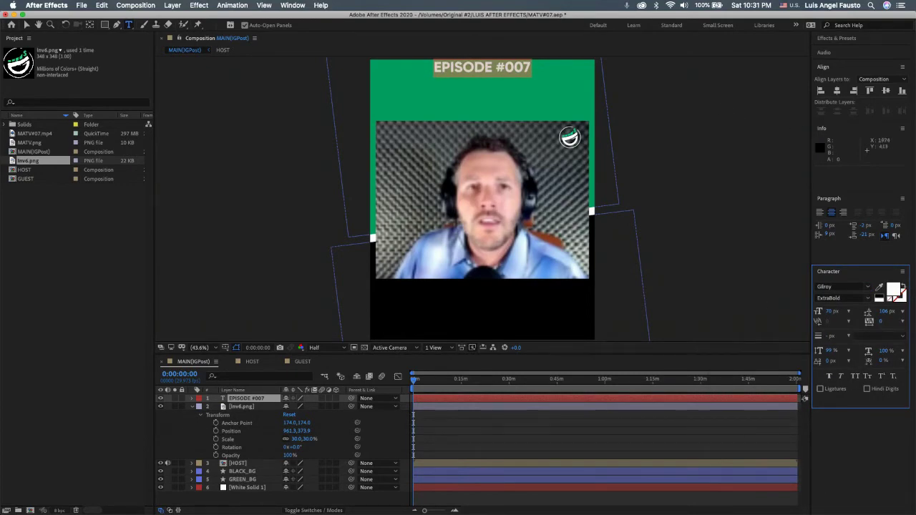
pyautogui.press('super+Tab')
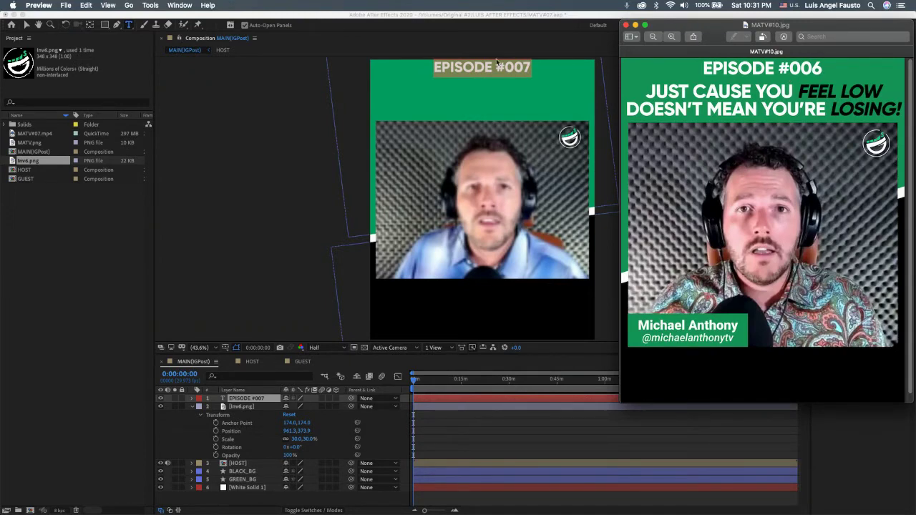
# Step: Increase the EPISODE #007 title's font size to 75 px
pyautogui.press('super+Tab')
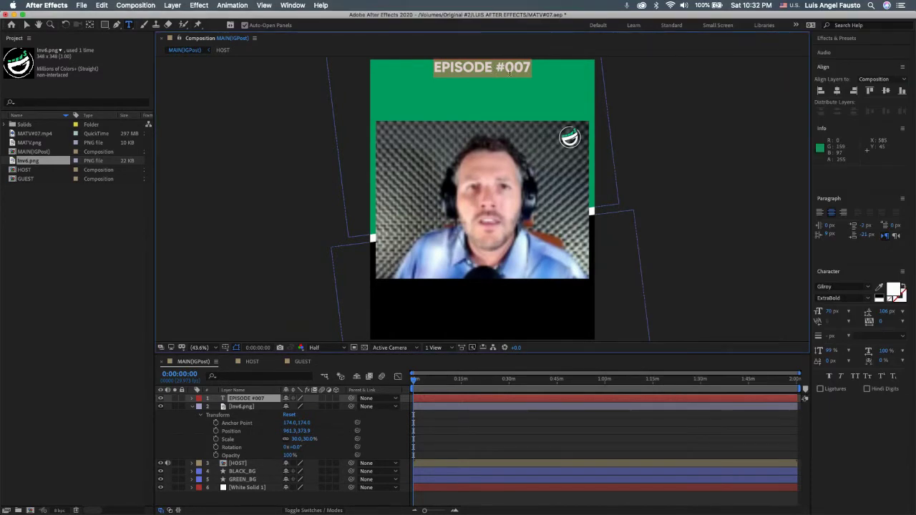
pyautogui.click(832, 312)
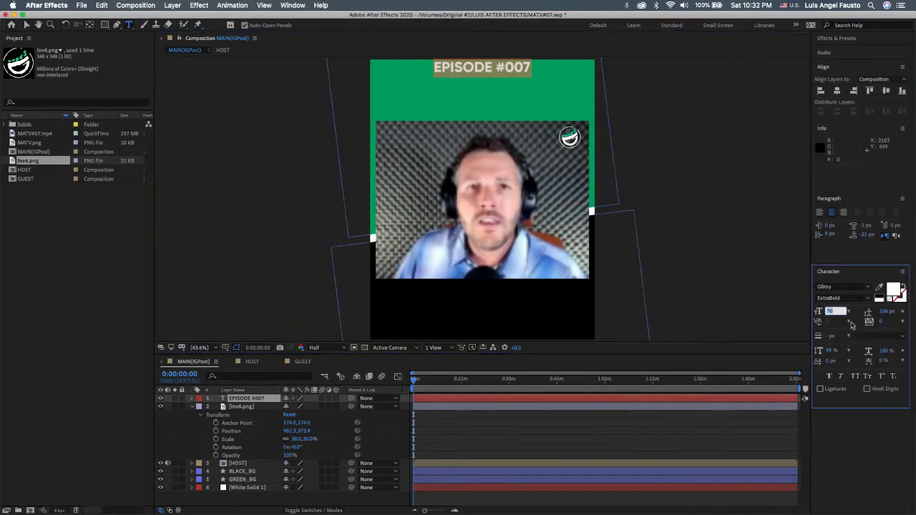
pyautogui.write('75')
pyautogui.press('Return')
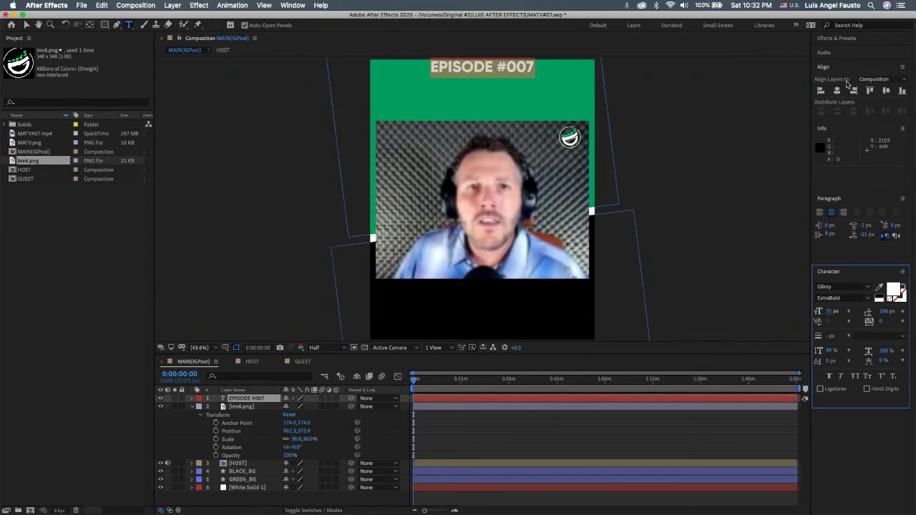
pyautogui.click(838, 91)
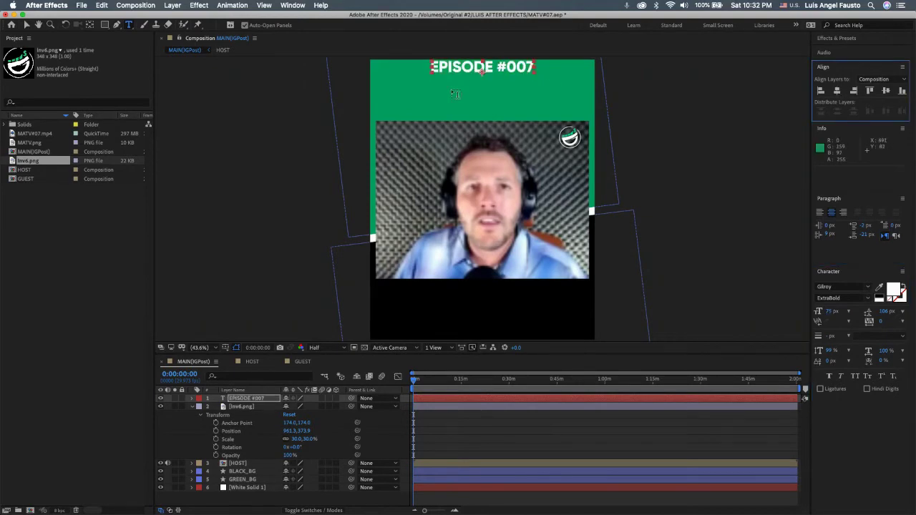
# Step: Nudge the EPISODE #007 layer's position down to 538.4,73.7, then bring up the Pages quotes
pyautogui.click(200, 407)
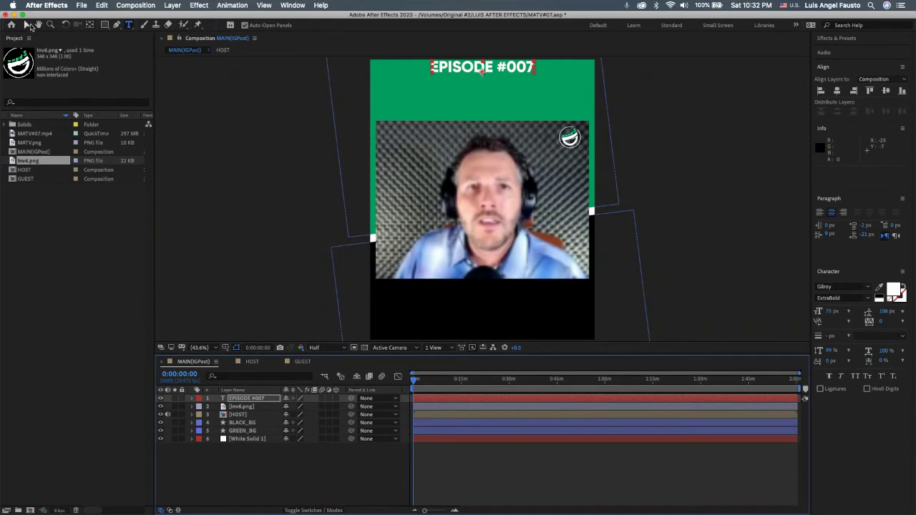
pyautogui.click(27, 26)
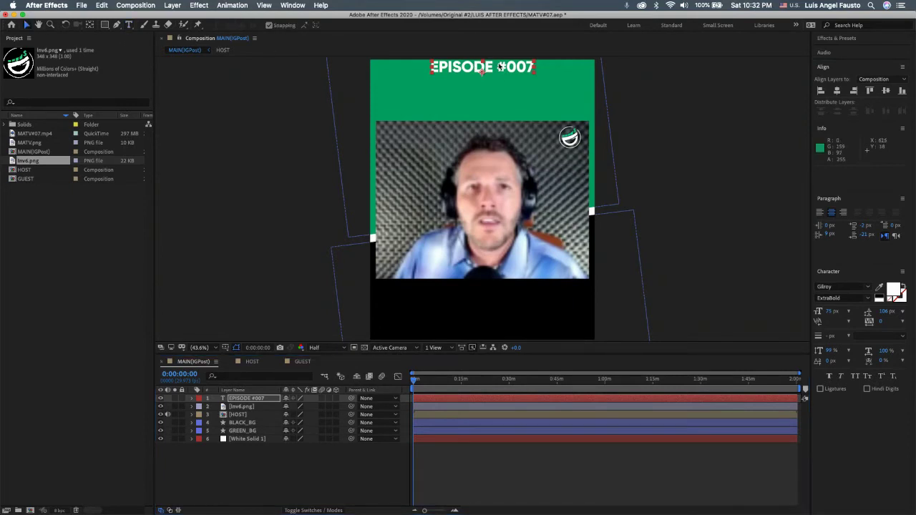
pyautogui.click(194, 398)
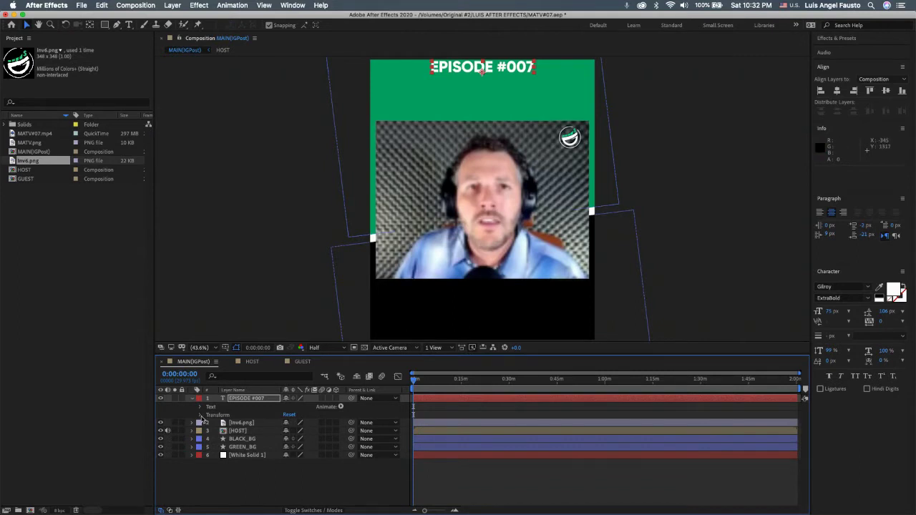
pyautogui.click(259, 398)
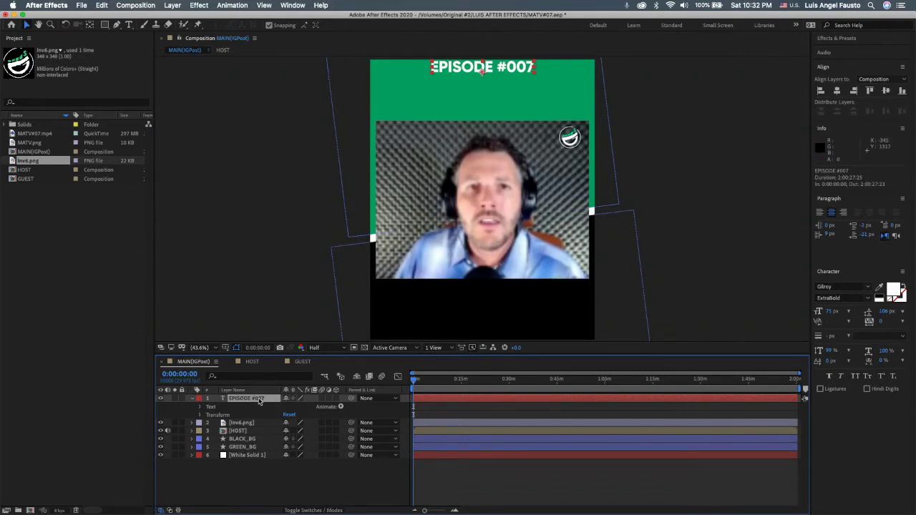
pyautogui.click(200, 415)
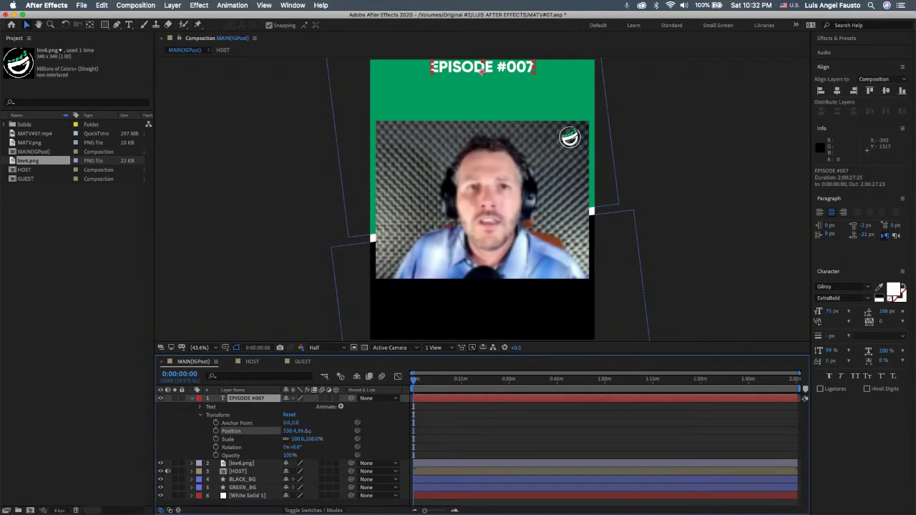
pyautogui.press('Down')
pyautogui.press('Down')
pyautogui.press('Down')
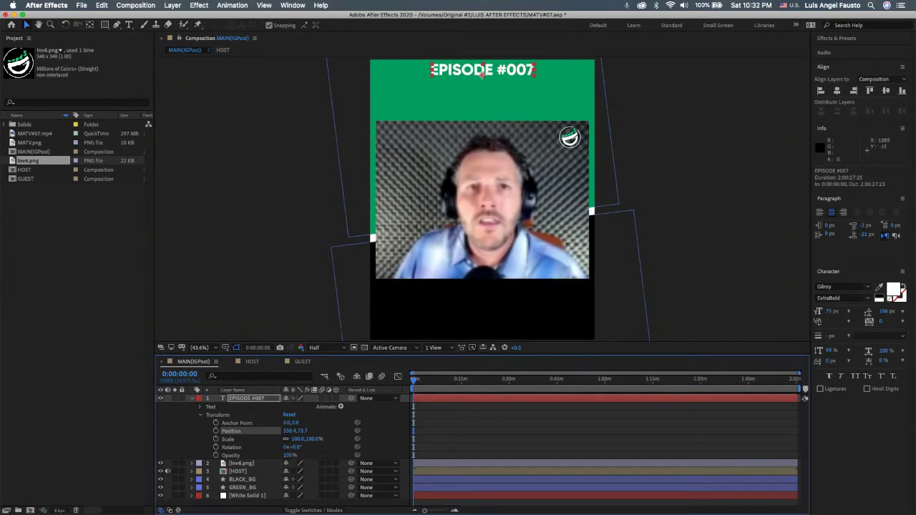
pyautogui.press('super+Tab')
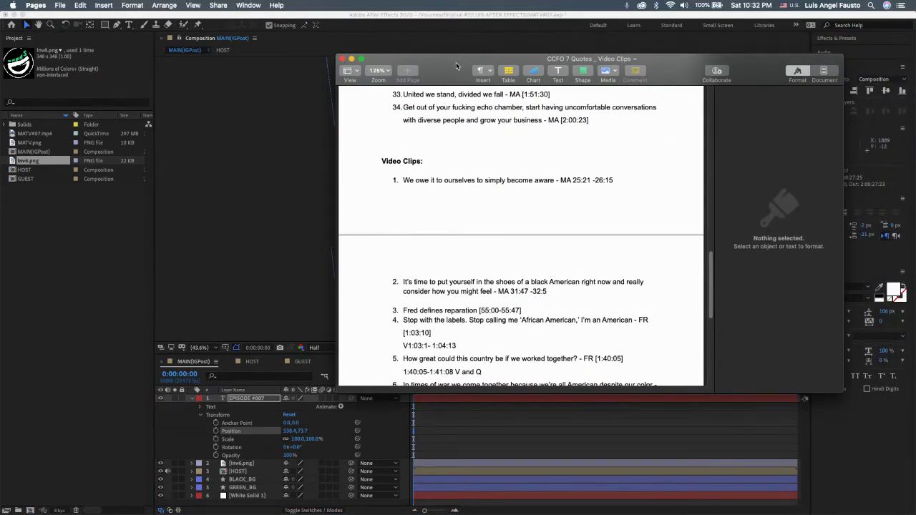
# Step: Add a centred text layer reading 'WE OWE IT TO OURSELVES' on the green band
pyautogui.press('super+Tab')
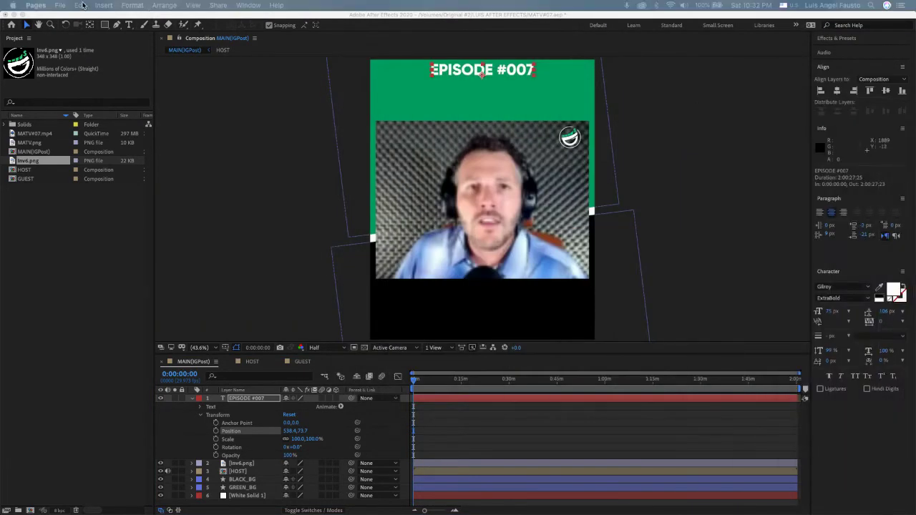
pyautogui.click(128, 26)
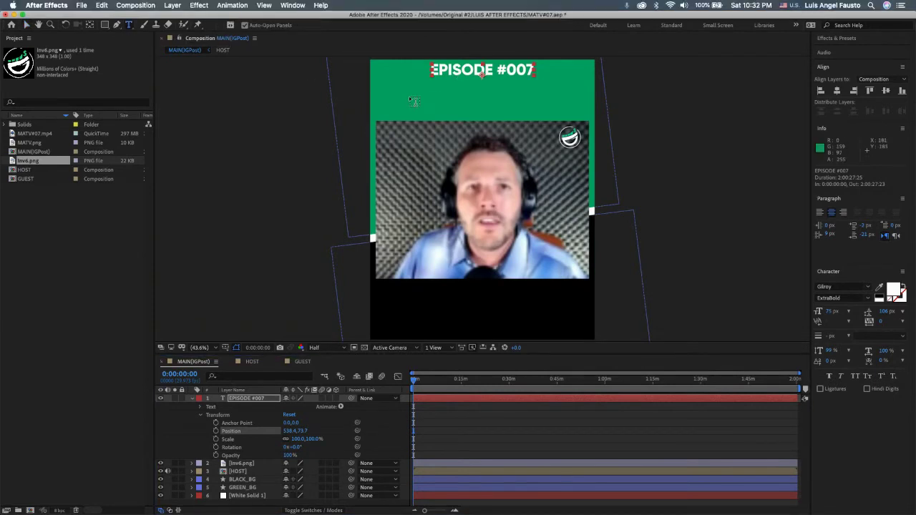
pyautogui.click(406, 92)
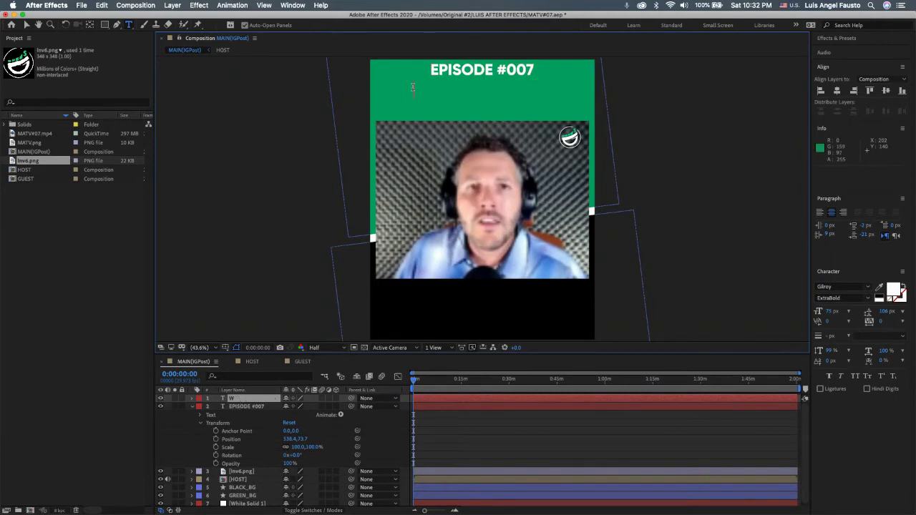
pyautogui.write('WE OWE')
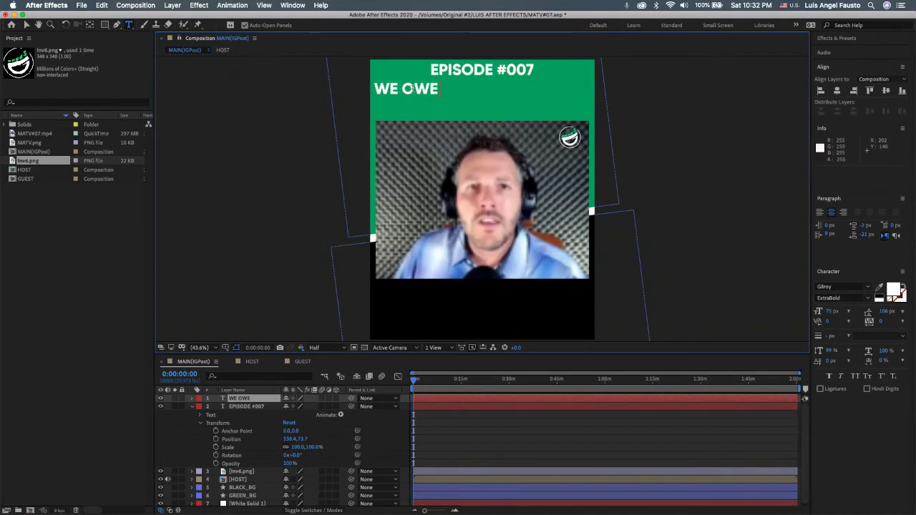
pyautogui.write(' IT TO')
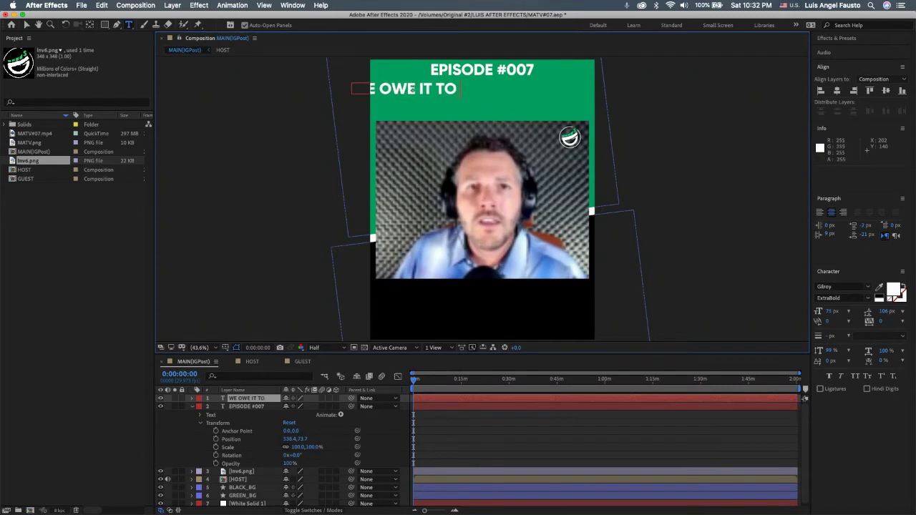
pyautogui.write(' OURSELVES')
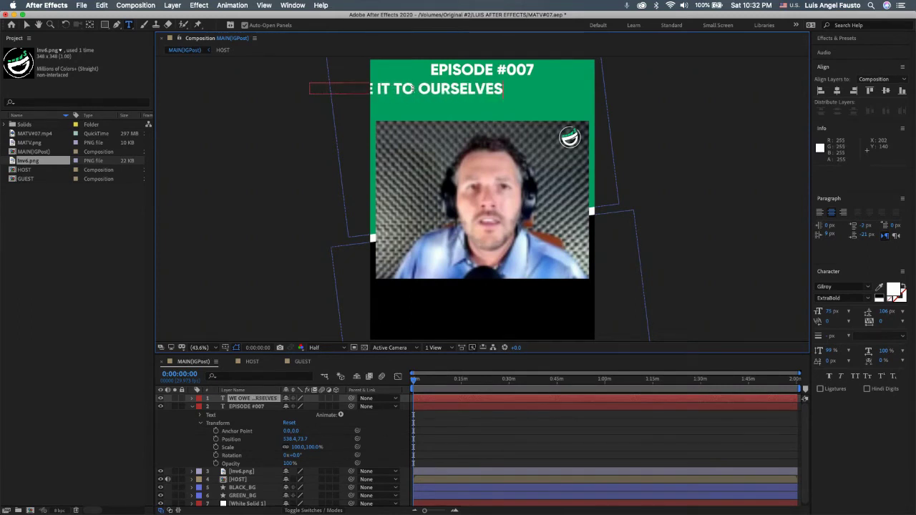
pyautogui.click(838, 91)
pyautogui.click(838, 91)
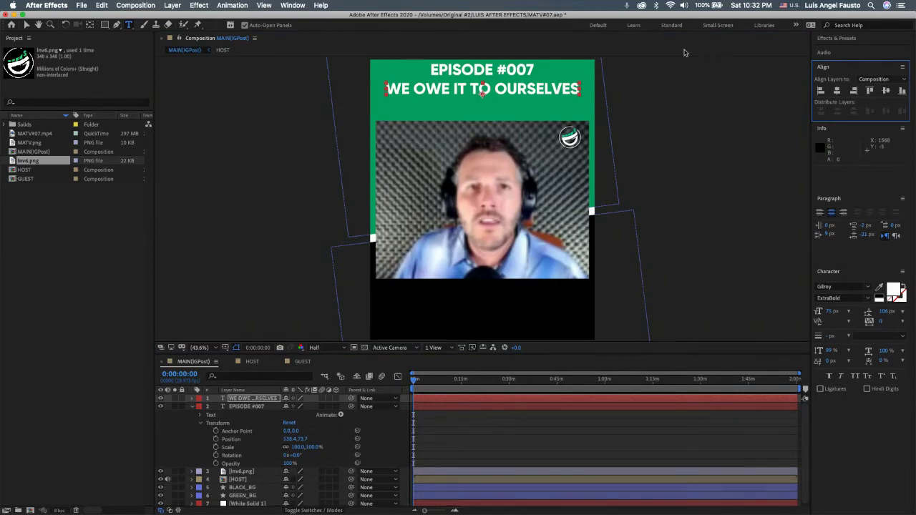
# Step: Extend the quote with 'TO SIMPLY BE AWARE' and view the previous episode post
pyautogui.doubleClick(577, 90)
pyautogui.click(578, 90)
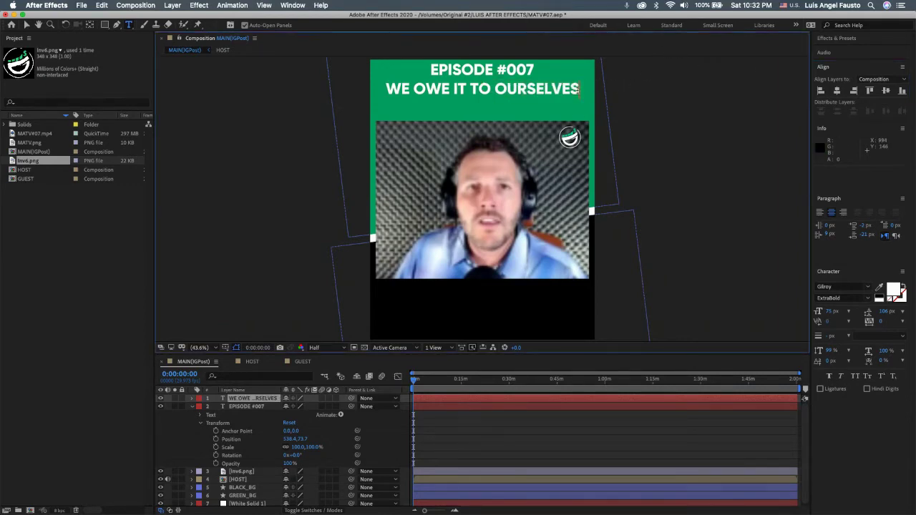
pyautogui.write('TO SIMPLY E')
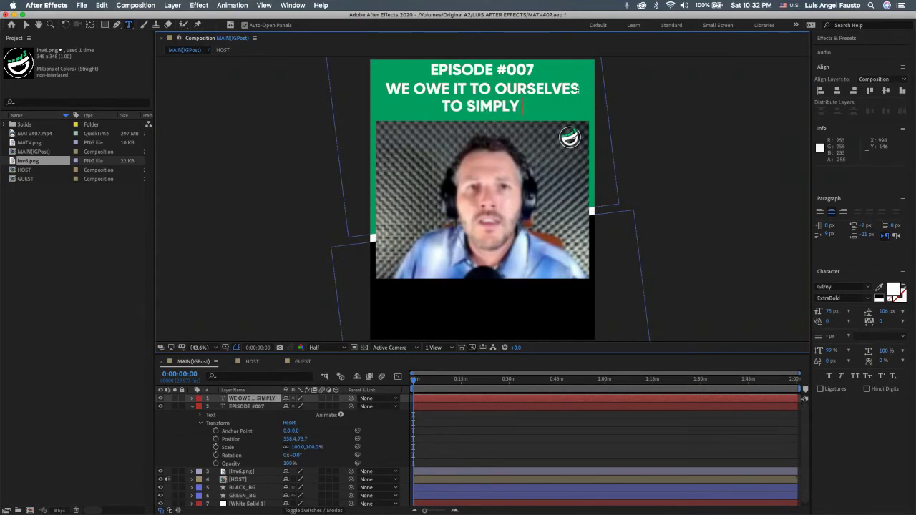
pyautogui.press('BackSpace')
pyautogui.write('BE')
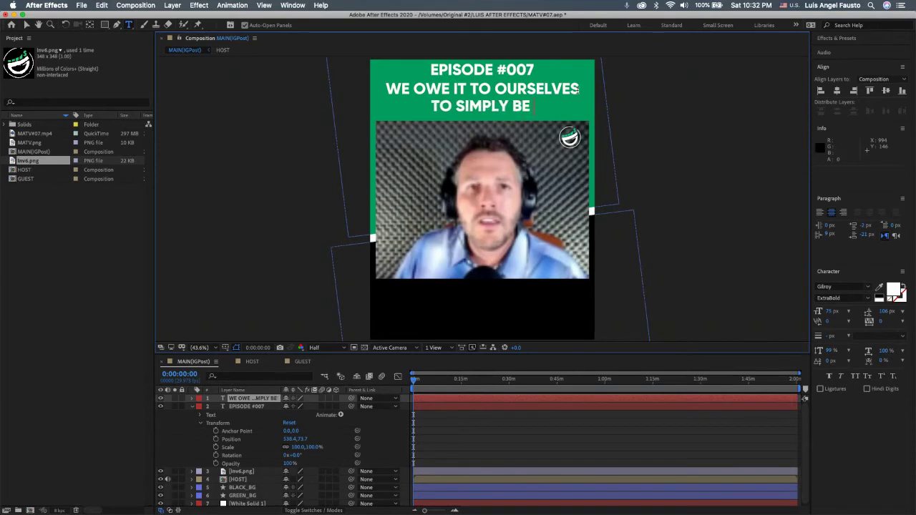
pyautogui.write(' AWARE')
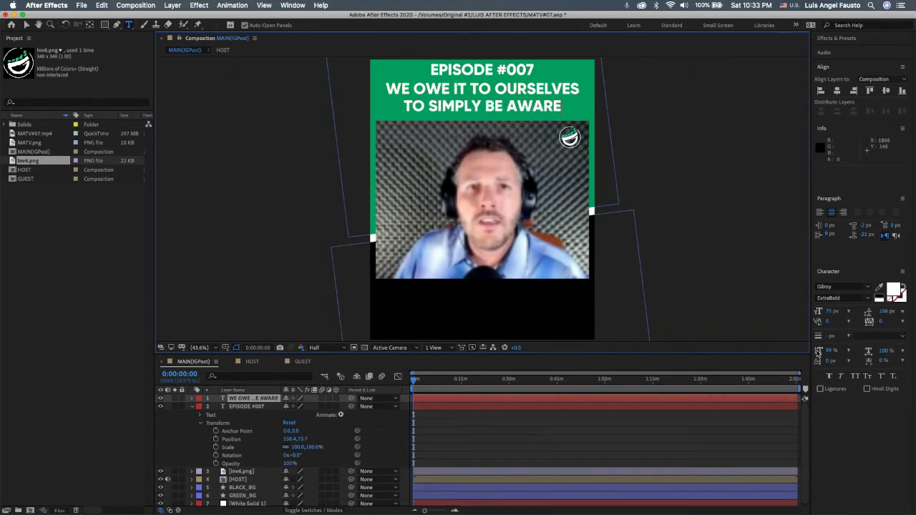
pyautogui.press('super+Tab')
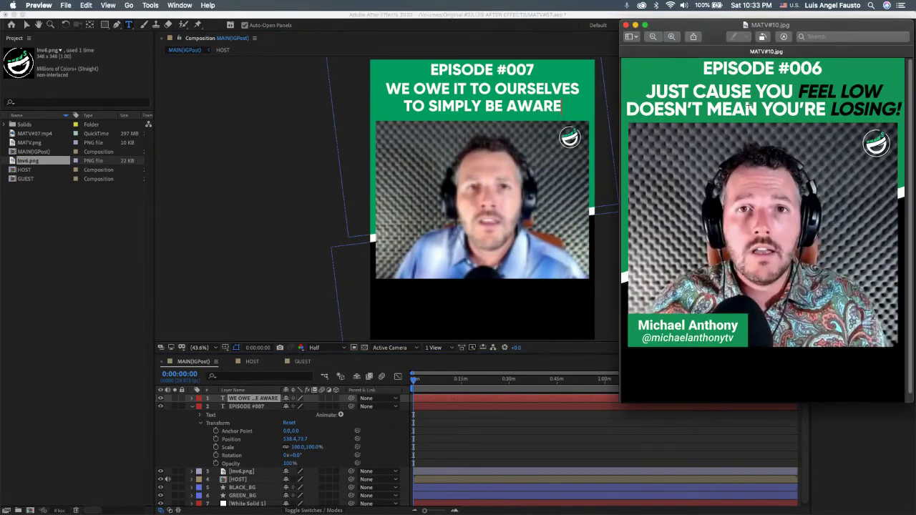
# Step: Drop the whole quote's leading from 106 px to 92 px and re-centre it horizontally
pyautogui.click(536, 107)
pyautogui.moveTo(563, 106); pyautogui.dragTo(385, 89)
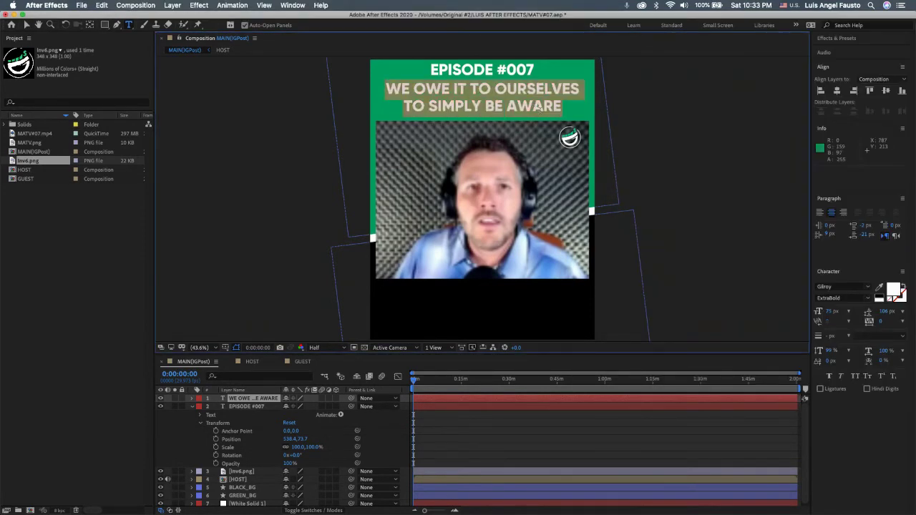
pyautogui.click(886, 312)
pyautogui.press('Return')
pyautogui.tripleClick(523, 93)
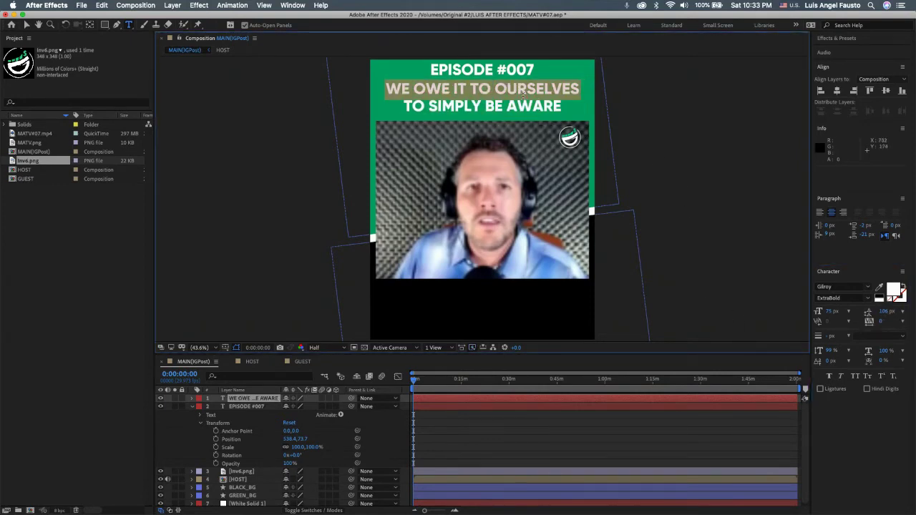
pyautogui.press('super+a')
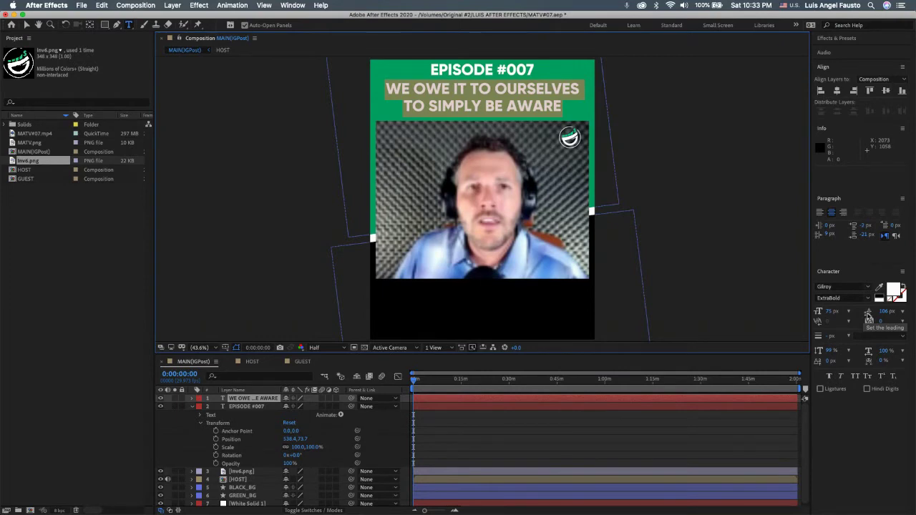
pyautogui.click(886, 313)
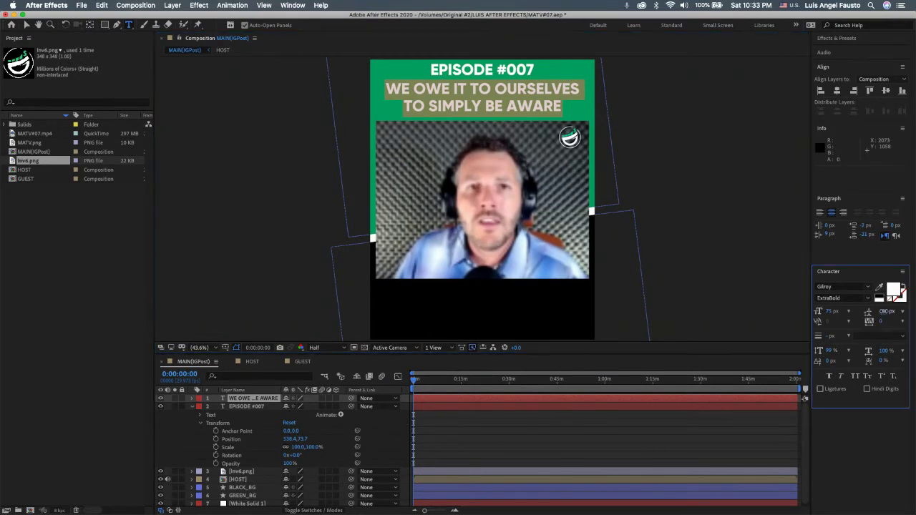
pyautogui.moveTo(886, 313); pyautogui.dragTo(828, 299)
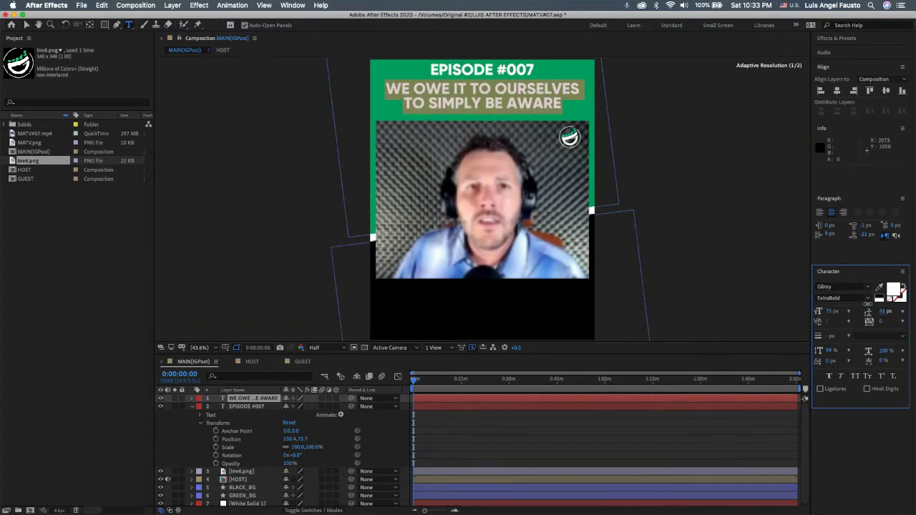
pyautogui.click(838, 91)
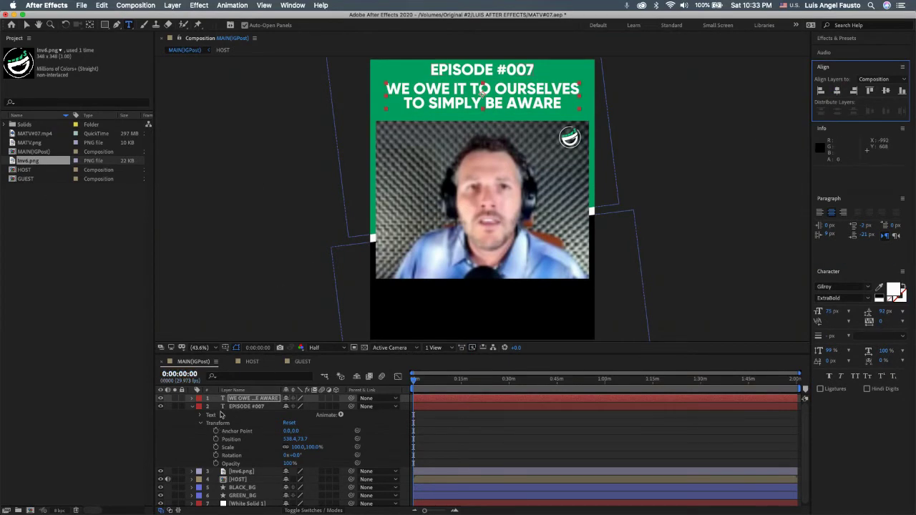
# Step: Scrub the quote layer's Position Y to about 177, comparing against the episode #006 reference
pyautogui.click(191, 407)
pyautogui.click(266, 400)
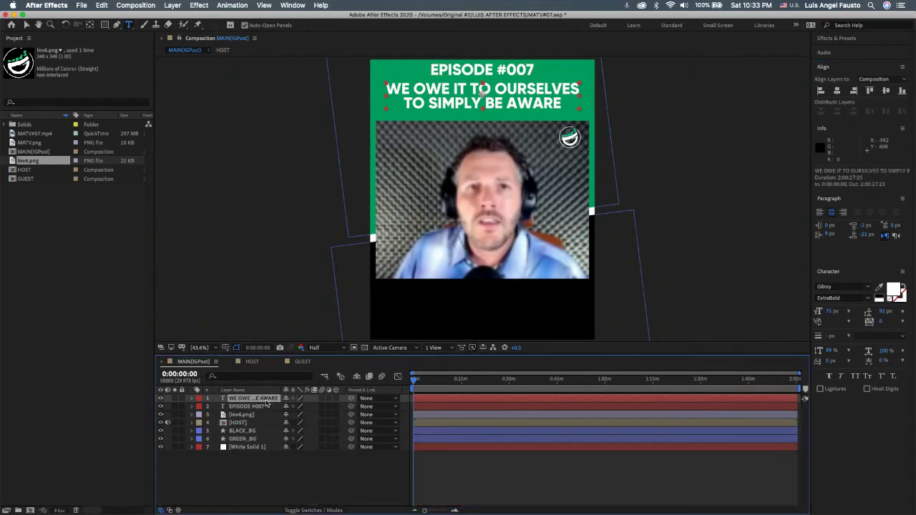
pyautogui.click(192, 399)
pyautogui.click(201, 415)
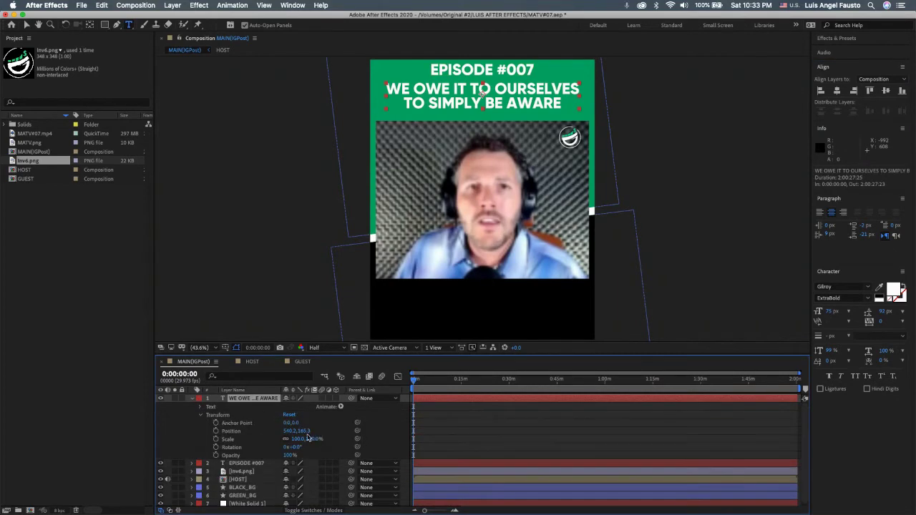
pyautogui.moveTo(302, 431); pyautogui.dragTo(309, 431)
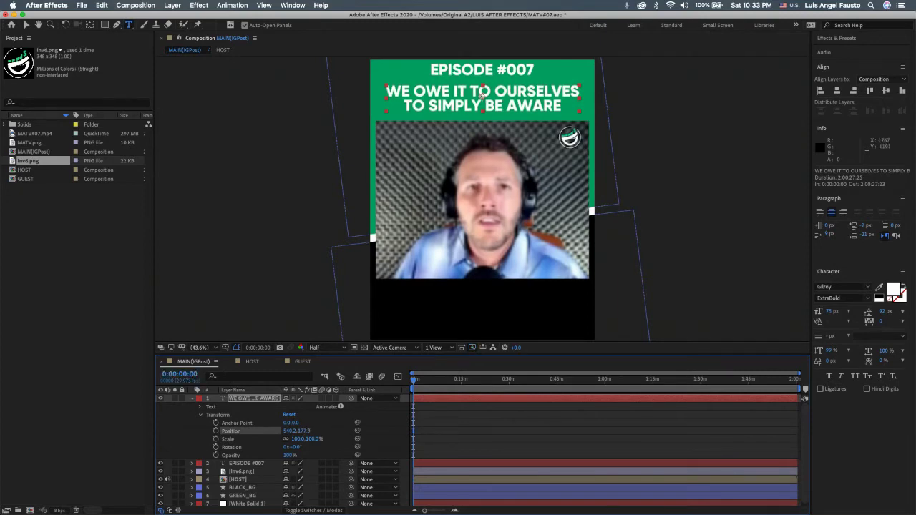
pyautogui.press('super+Tab')
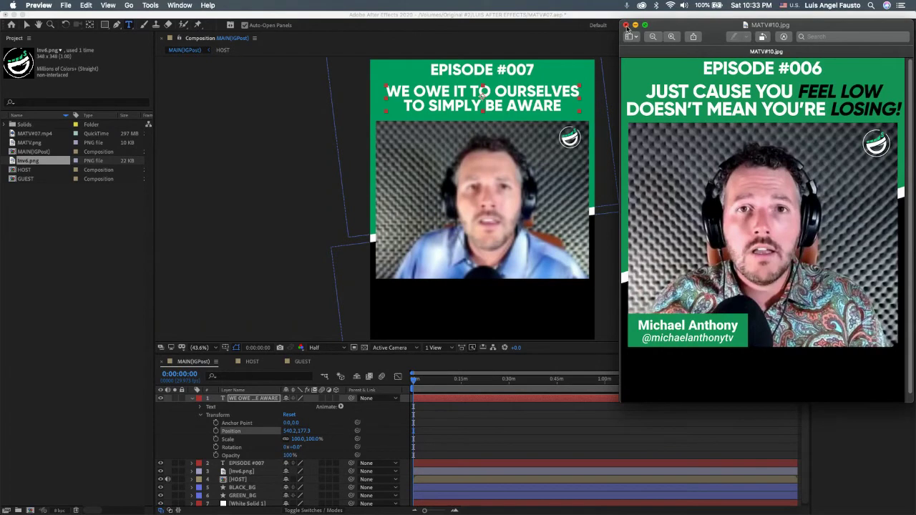
pyautogui.click(626, 26)
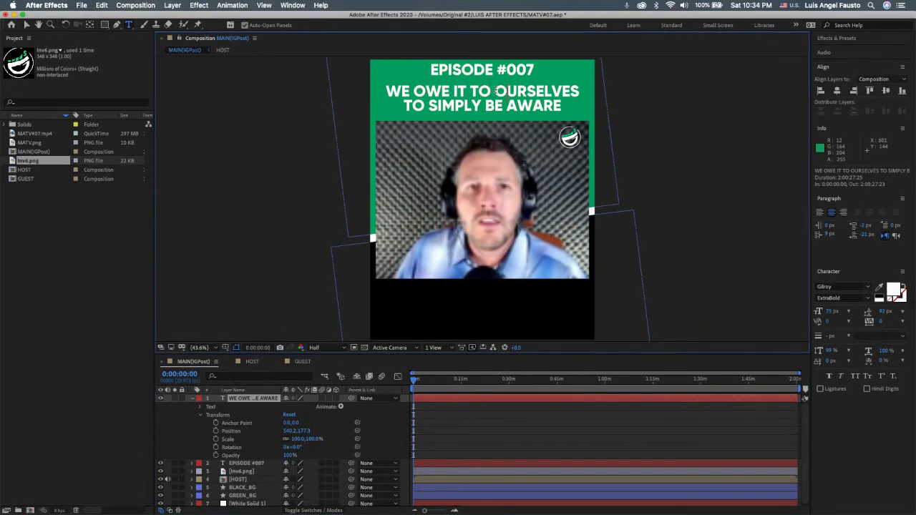
# Step: Make the word OURSELVES black and faux italic
pyautogui.moveTo(494, 91); pyautogui.dragTo(579, 91)
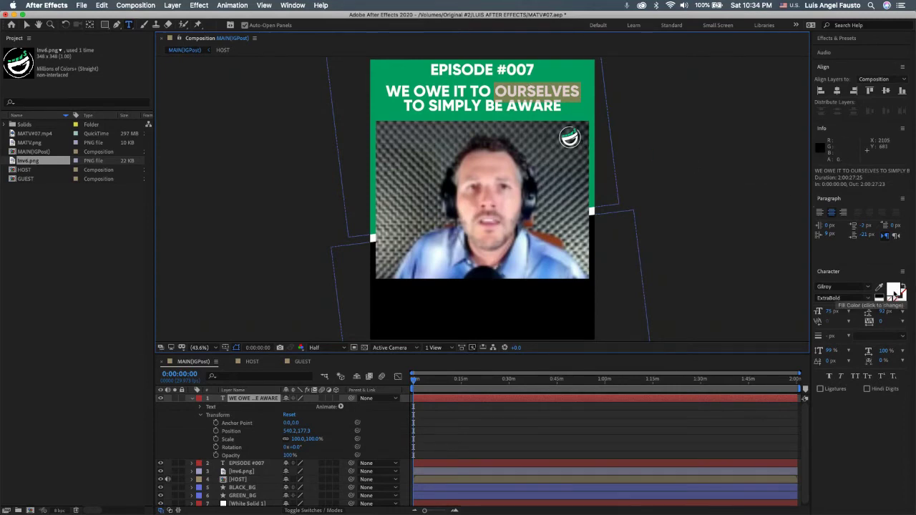
pyautogui.click(895, 293)
pyautogui.moveTo(190, 207); pyautogui.dragTo(54, 293)
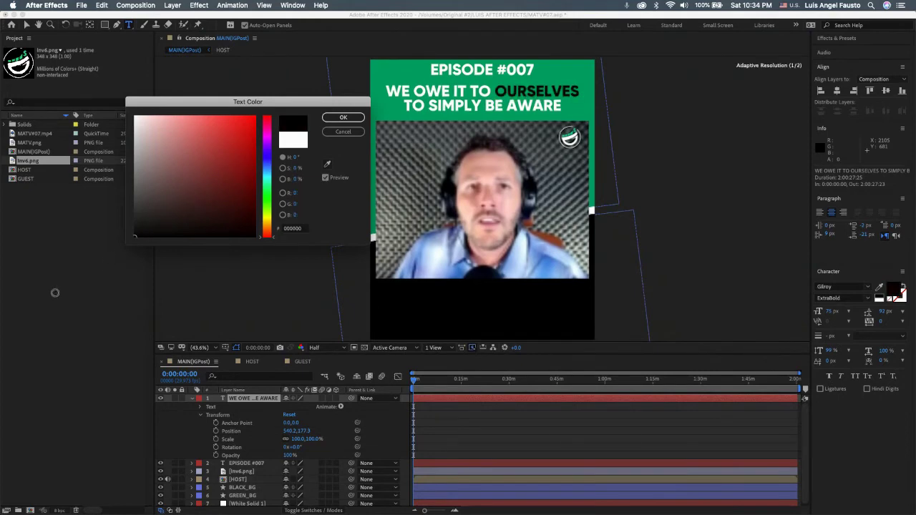
pyautogui.click(339, 118)
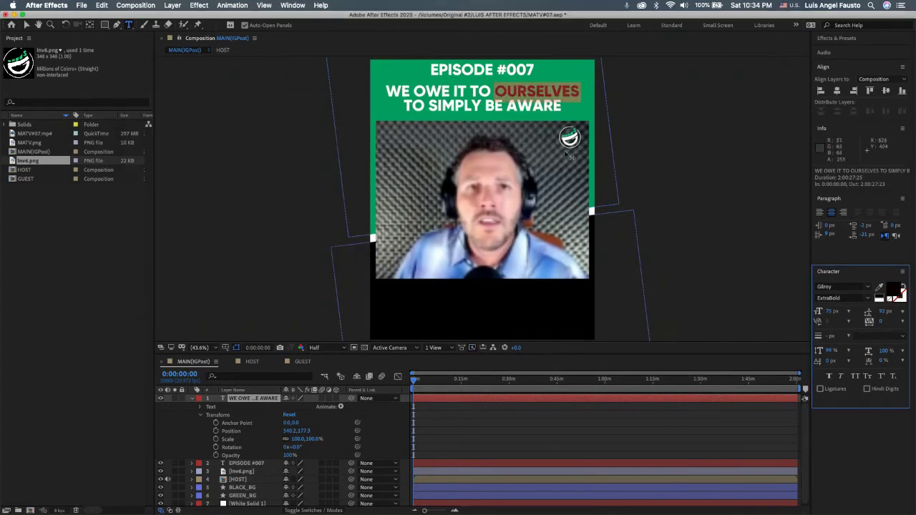
pyautogui.click(843, 377)
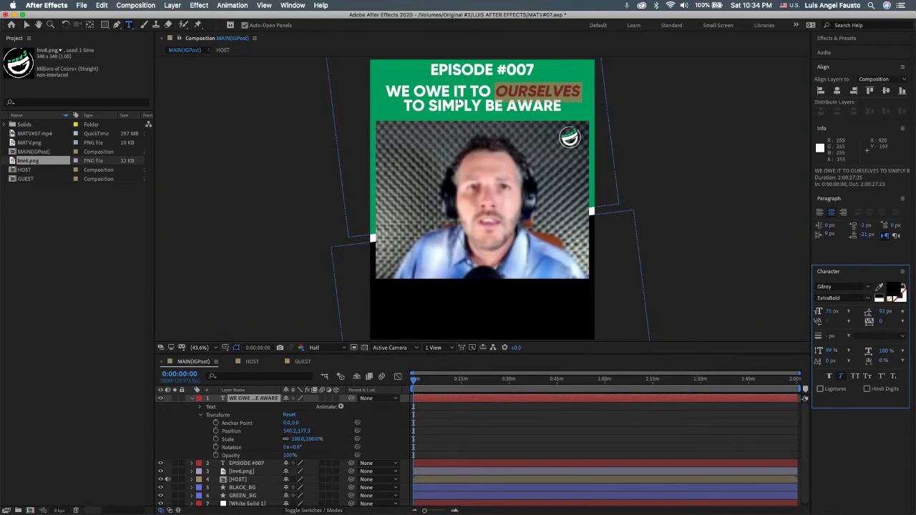
pyautogui.click(431, 106)
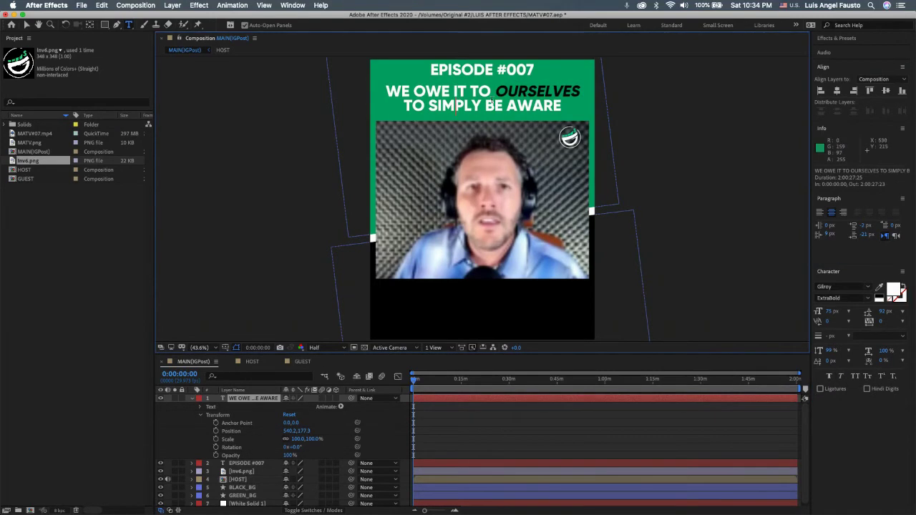
# Step: Add a period after AWARE, colour 'AWARE.' black, and re-centre the quote
pyautogui.moveTo(507, 106); pyautogui.dragTo(557, 106)
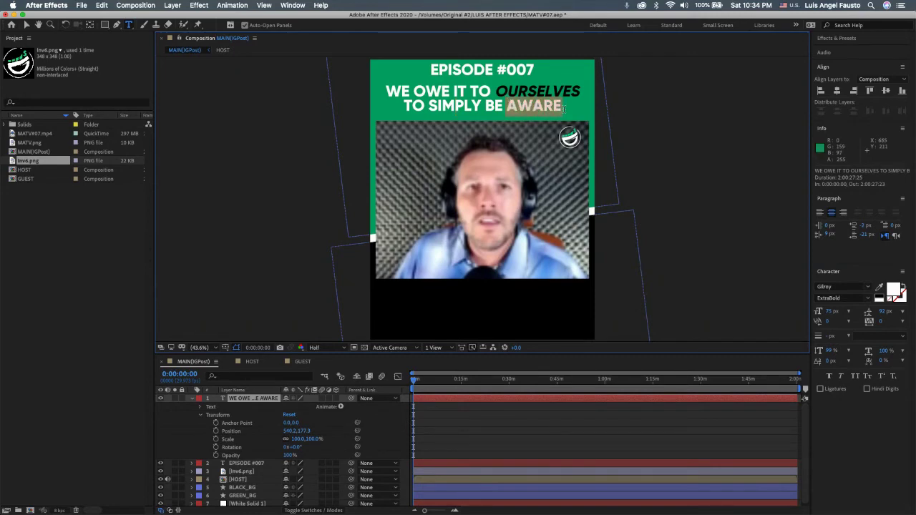
pyautogui.click(572, 121)
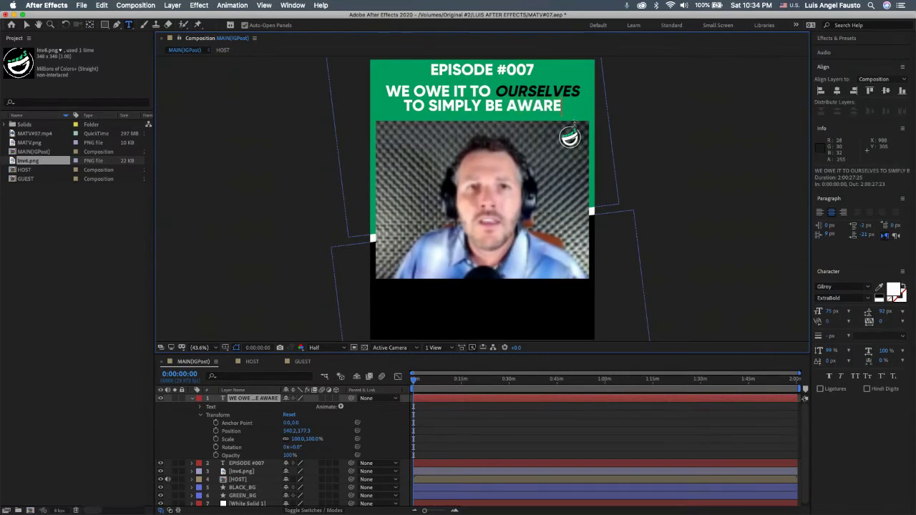
pyautogui.write('.')
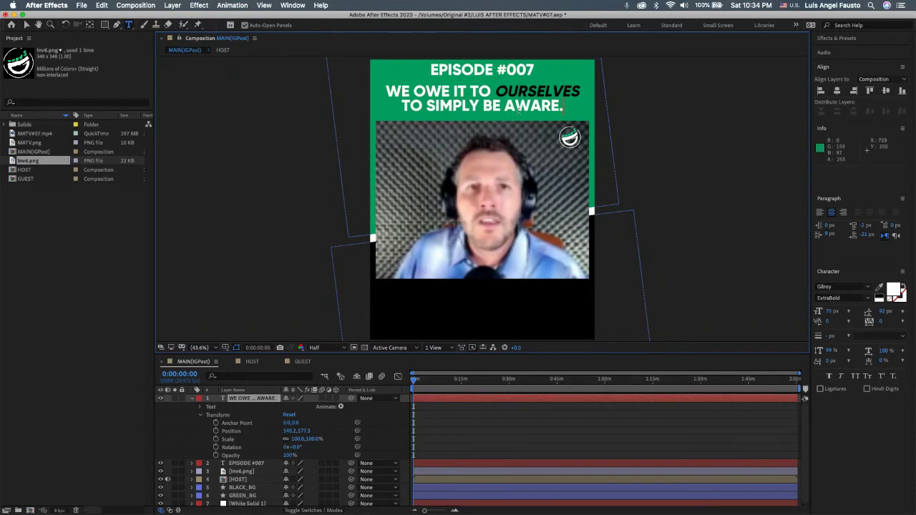
pyautogui.moveTo(507, 105); pyautogui.dragTo(566, 106)
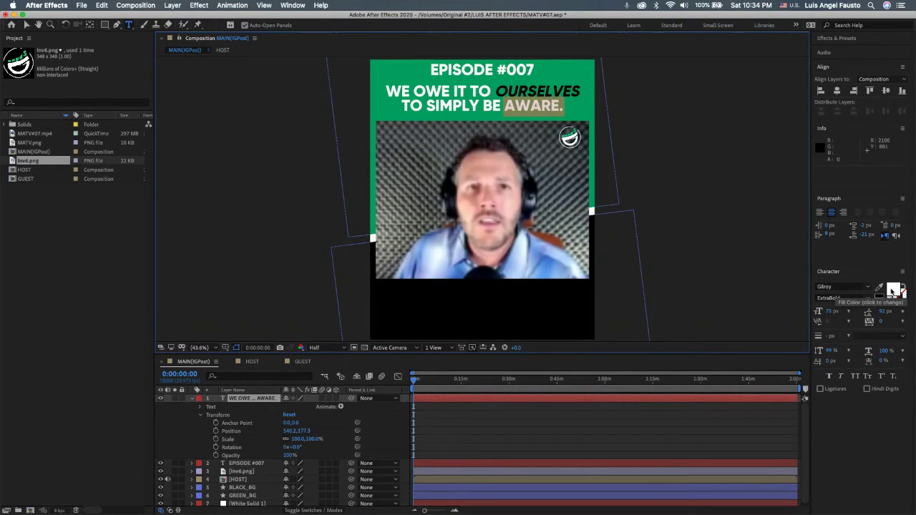
pyautogui.click(892, 291)
pyautogui.moveTo(219, 187); pyautogui.dragTo(180, 226)
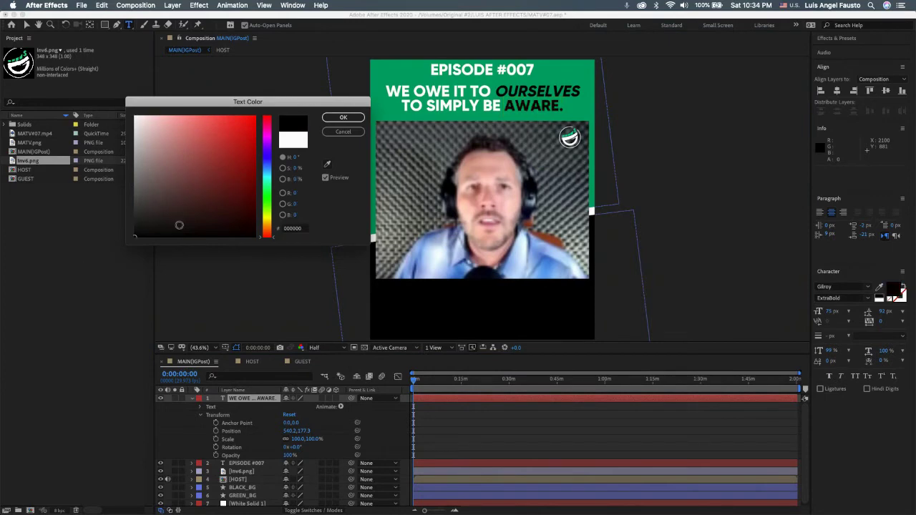
pyautogui.click(343, 118)
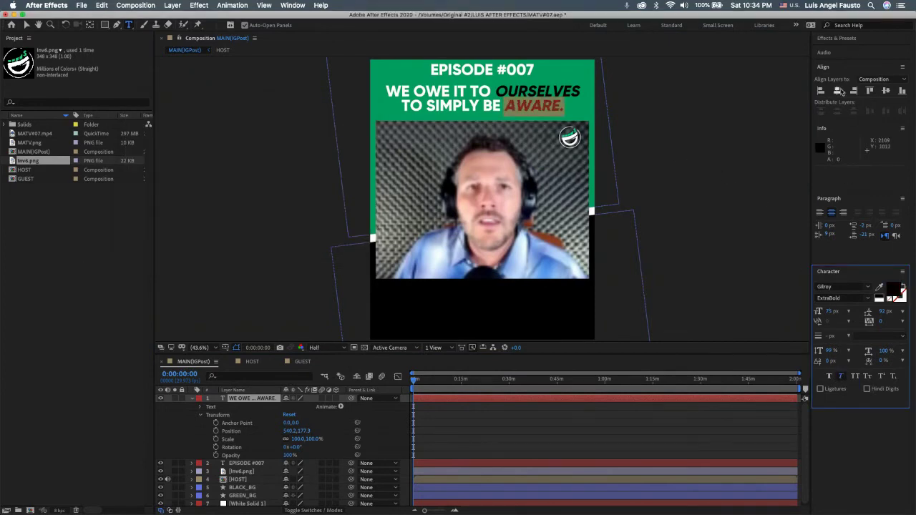
pyautogui.click(837, 92)
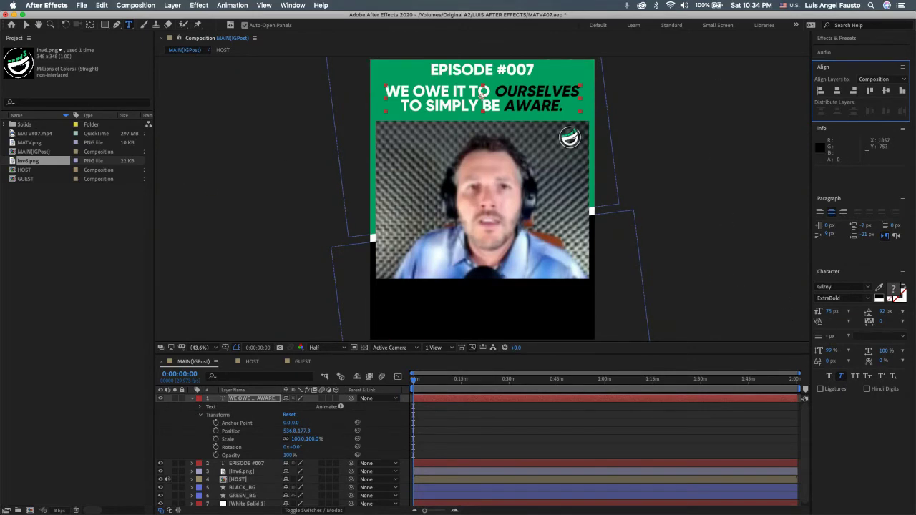
# Step: Drag MATV.png from the Project panel into the composition's layer stack
pyautogui.click(35, 151)
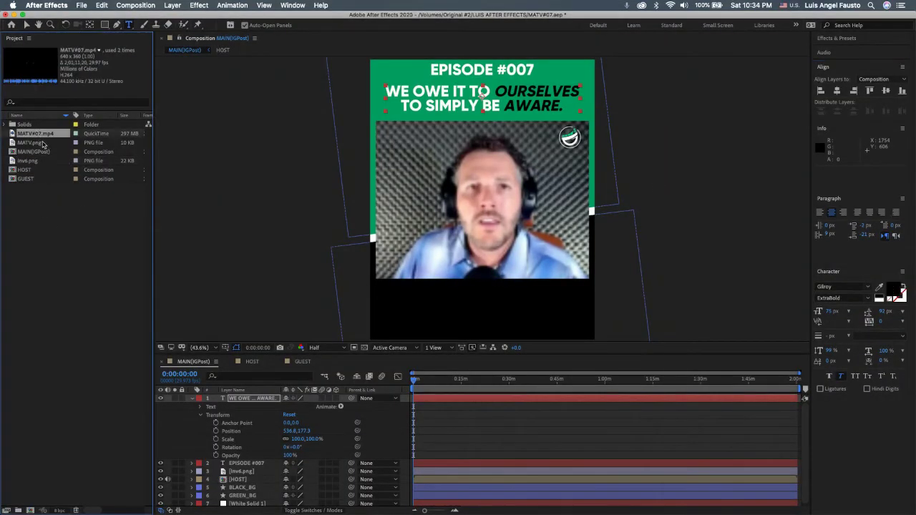
pyautogui.click(41, 143)
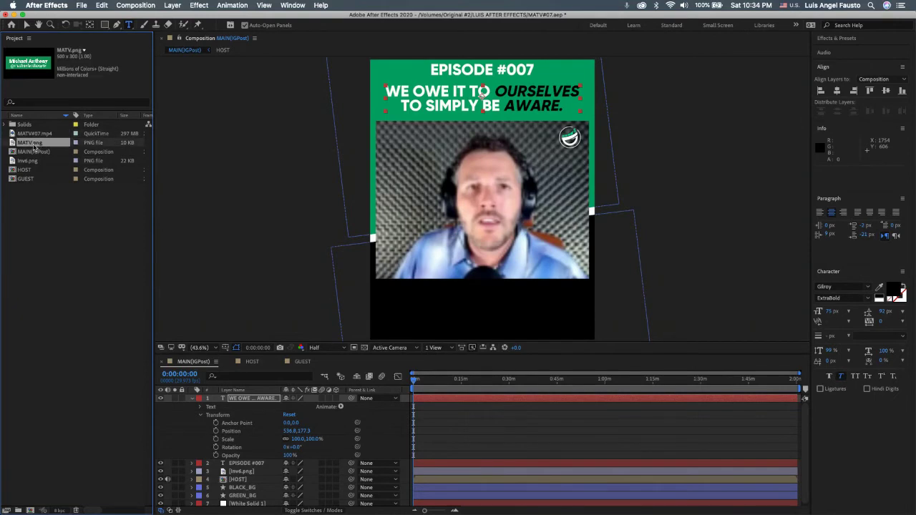
pyautogui.moveTo(33, 147); pyautogui.dragTo(241, 397)
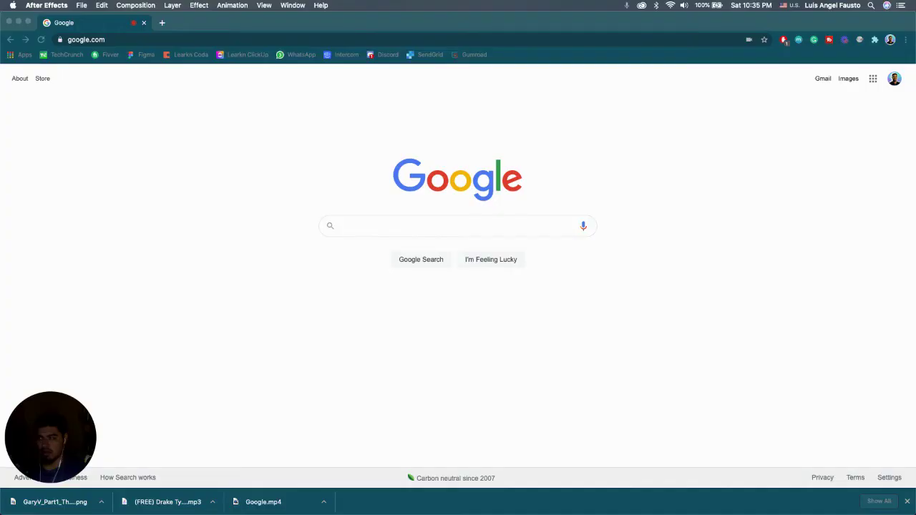
# Step: In a new Chrome tab, open the Untitled Figma draft from Recently viewed
pyautogui.click(162, 24)
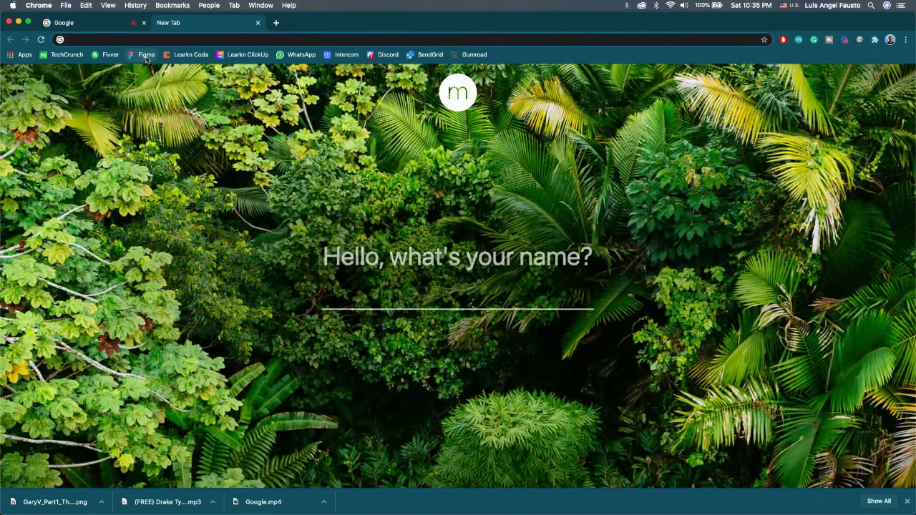
pyautogui.click(146, 55)
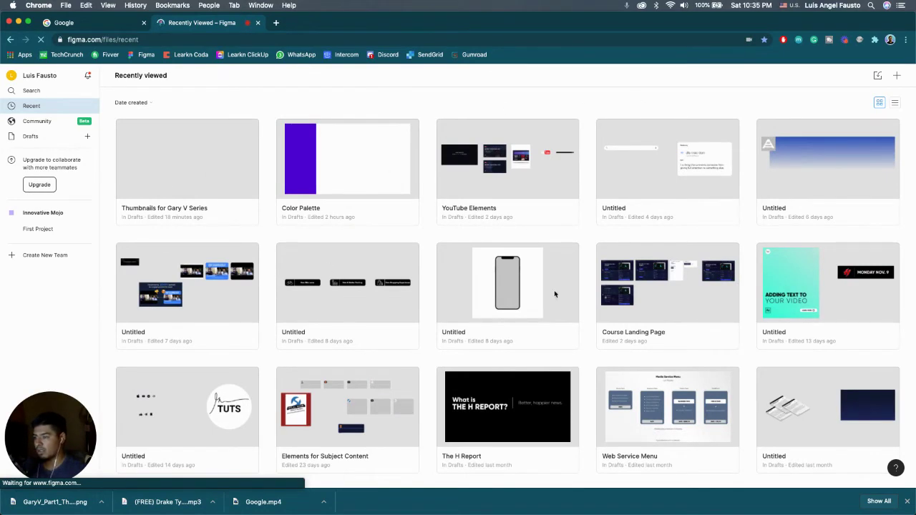
pyautogui.scroll(-5, 333, 295)
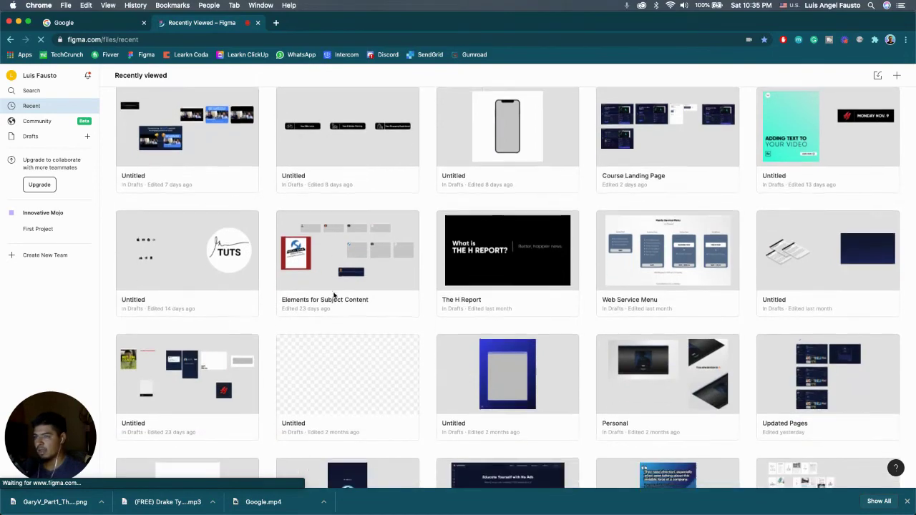
pyautogui.scroll(-8, 333, 295)
pyautogui.scroll(-7, 334, 295)
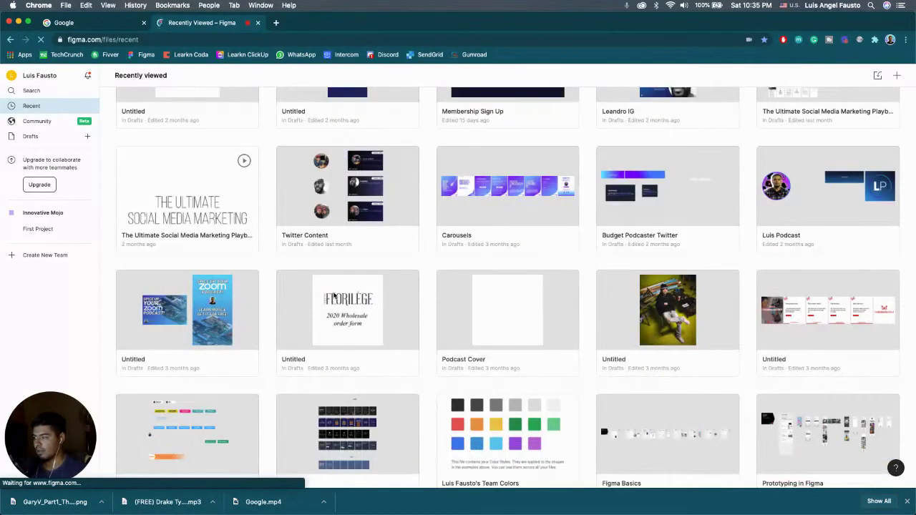
pyautogui.doubleClick(204, 388)
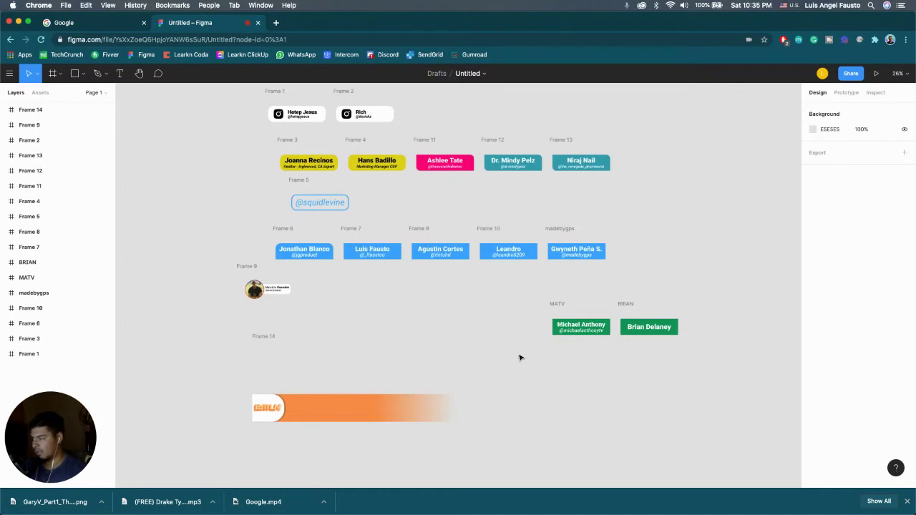
# Step: Bring the green MATV name frame into view and select it to confirm it measures 500 × 300
pyautogui.scroll(-3, 521, 357)
pyautogui.scroll(-3, 521, 355)
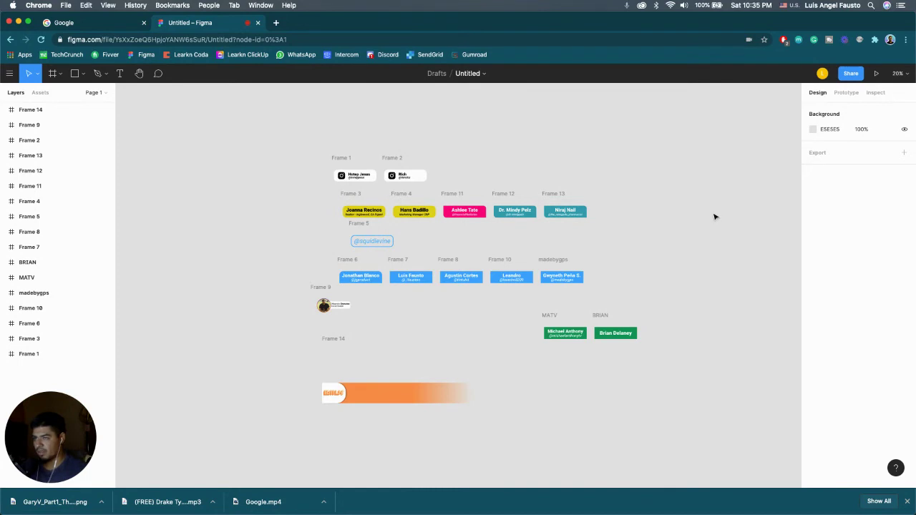
pyautogui.hscroll(5, 714, 216)
pyautogui.scroll(-2, 714, 216)
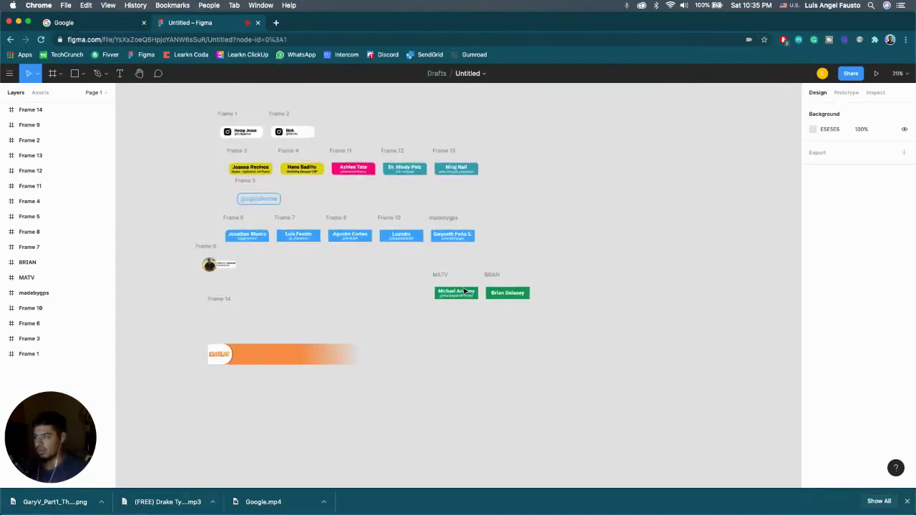
pyautogui.scroll(3, 465, 291)
pyautogui.click(410, 267)
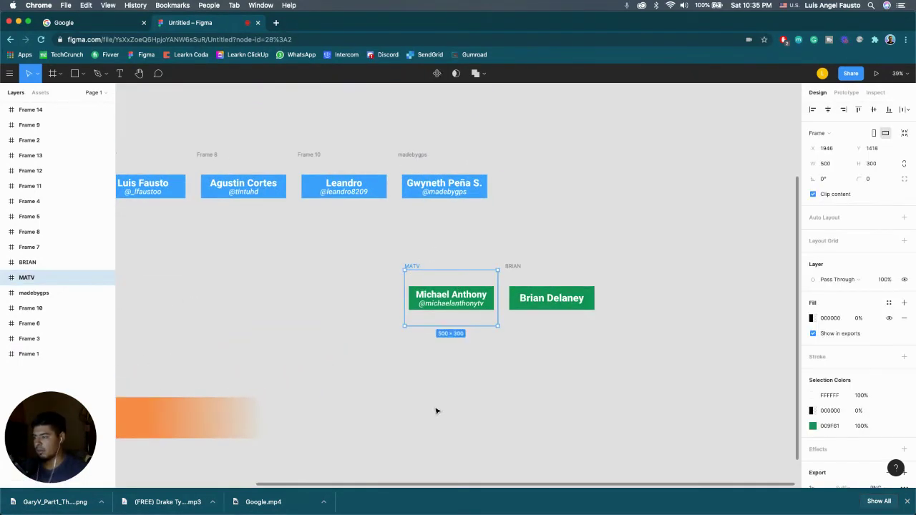
# Step: Draw a new frame below the MATV card and resize it to 540 px wide
pyautogui.click(53, 73)
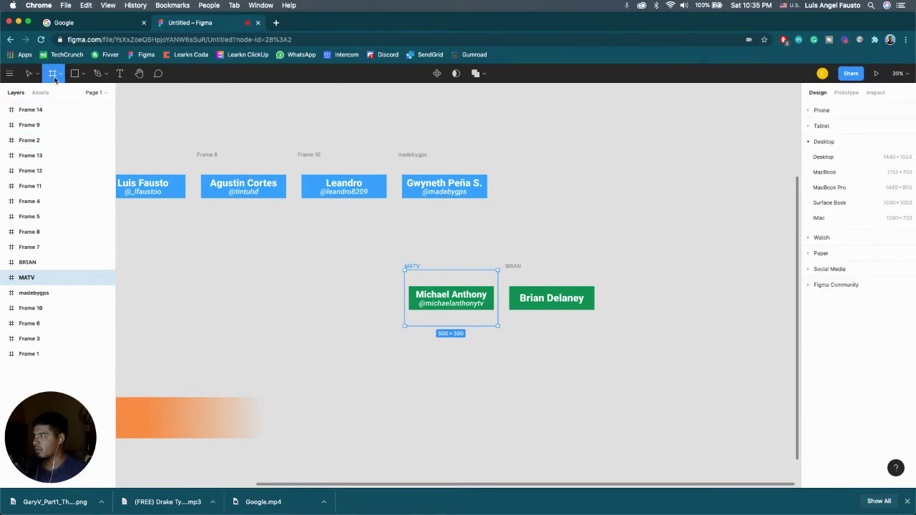
pyautogui.scroll(-1, 387, 326)
pyautogui.moveTo(404, 335)
pyautogui.mouseDown()
pyautogui.moveTo(461, 411)
pyautogui.moveTo(498, 390)
pyautogui.mouseUp()
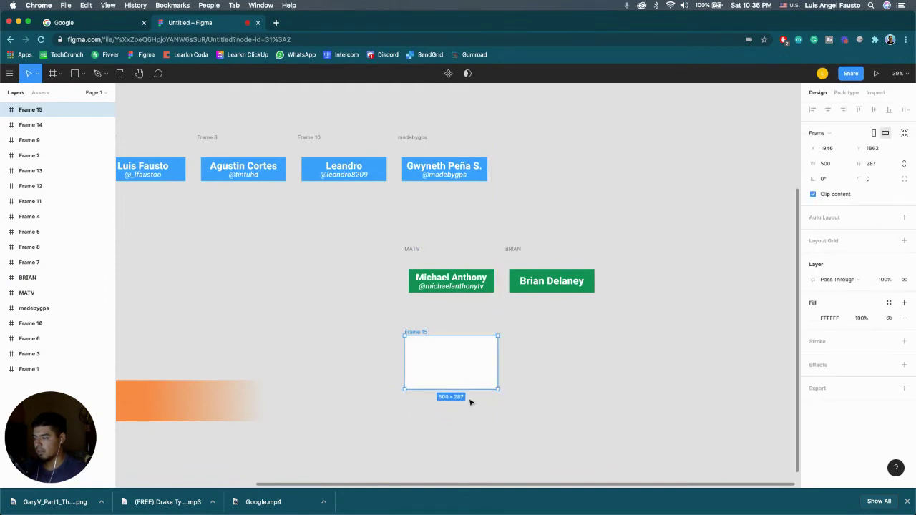
pyautogui.moveTo(503, 354); pyautogui.dragTo(507, 353)
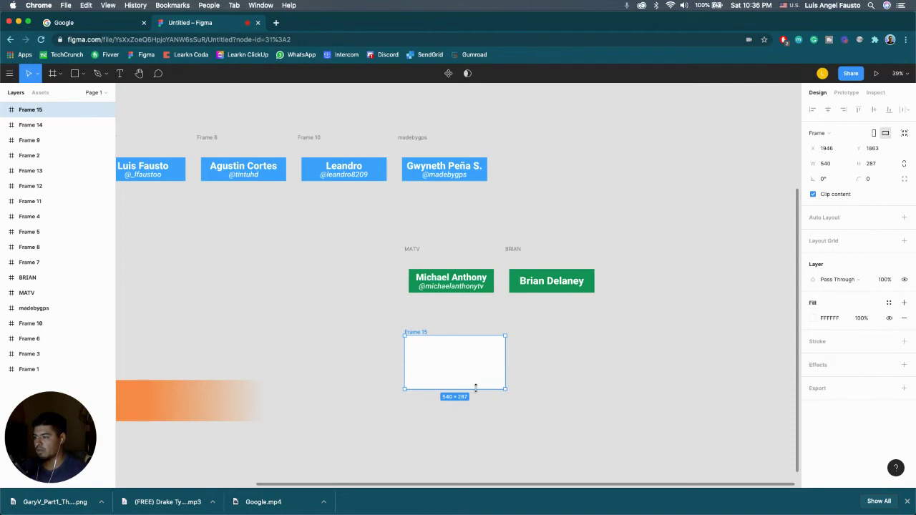
pyautogui.moveTo(476, 388); pyautogui.dragTo(474, 391)
pyautogui.click(572, 362)
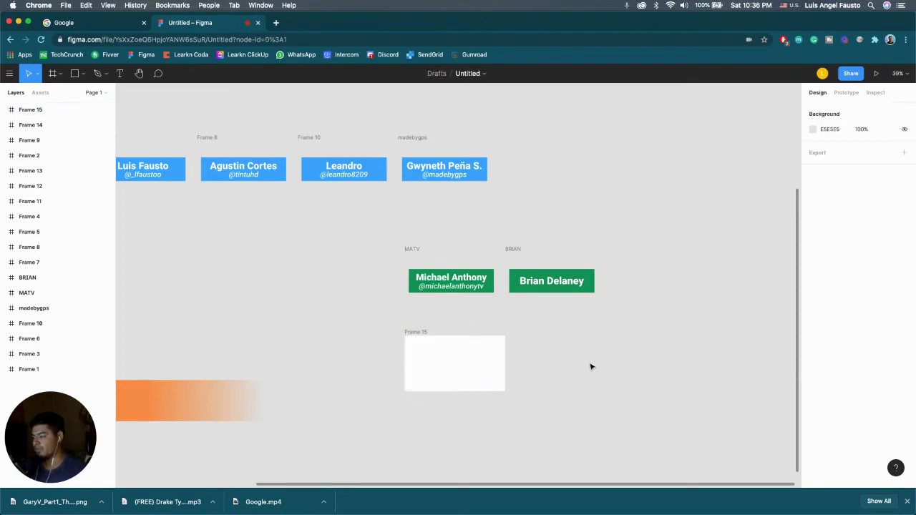
# Step: Draw a 492 × 131 rectangle in Frame 15 filled with the MATV green, 009F61
pyautogui.click(83, 74)
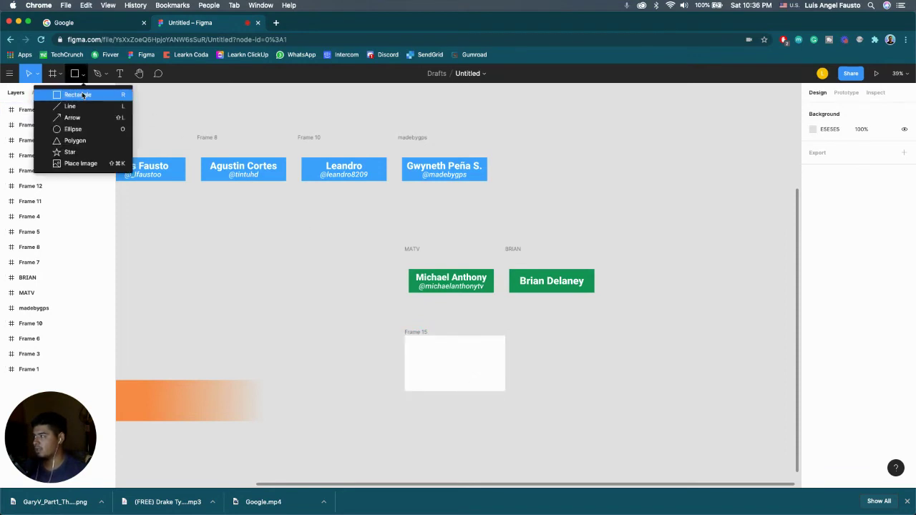
pyautogui.click(83, 95)
pyautogui.moveTo(410, 351)
pyautogui.mouseDown()
pyautogui.moveTo(443, 372)
pyautogui.moveTo(503, 378)
pyautogui.moveTo(483, 372)
pyautogui.mouseUp()
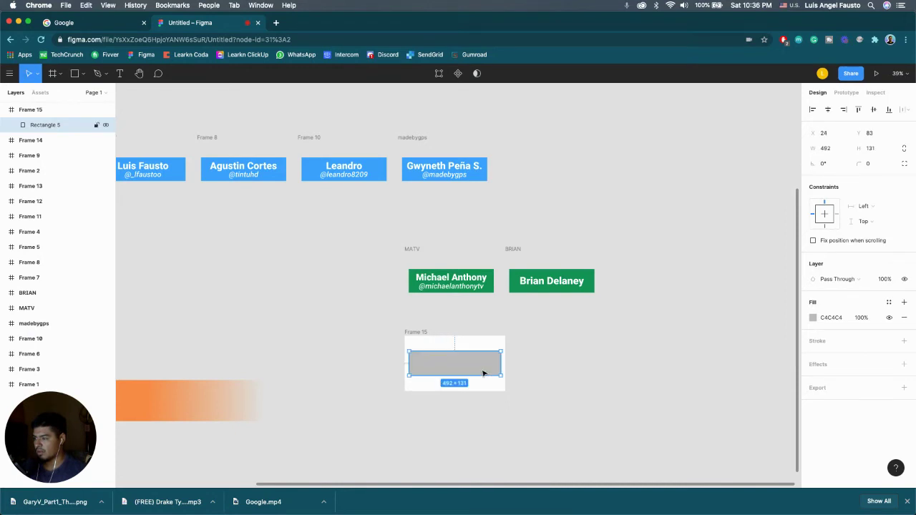
pyautogui.click(813, 319)
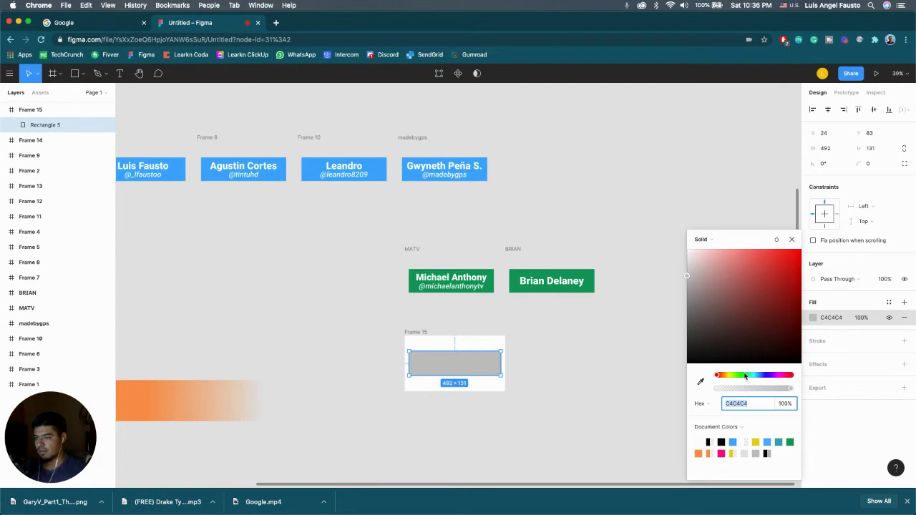
pyautogui.click(700, 382)
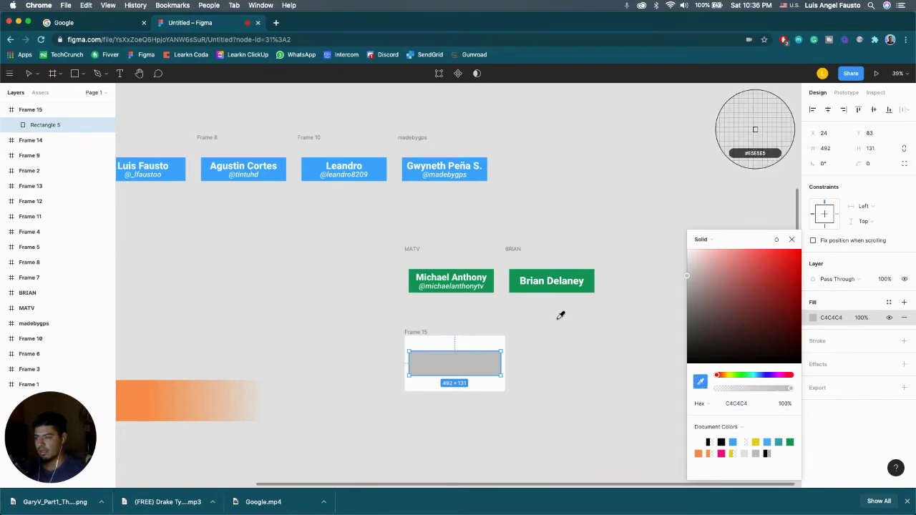
pyautogui.click(493, 277)
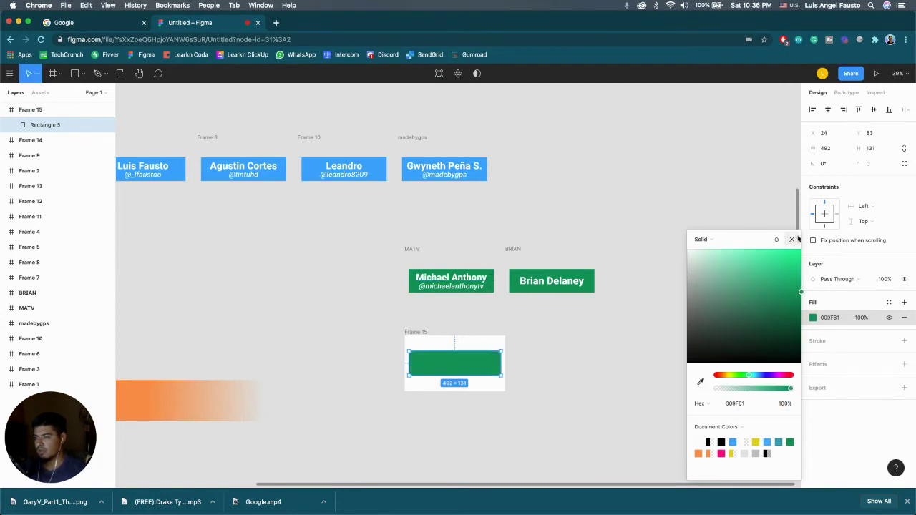
pyautogui.press('Escape')
pyautogui.press('Escape')
pyautogui.click(121, 75)
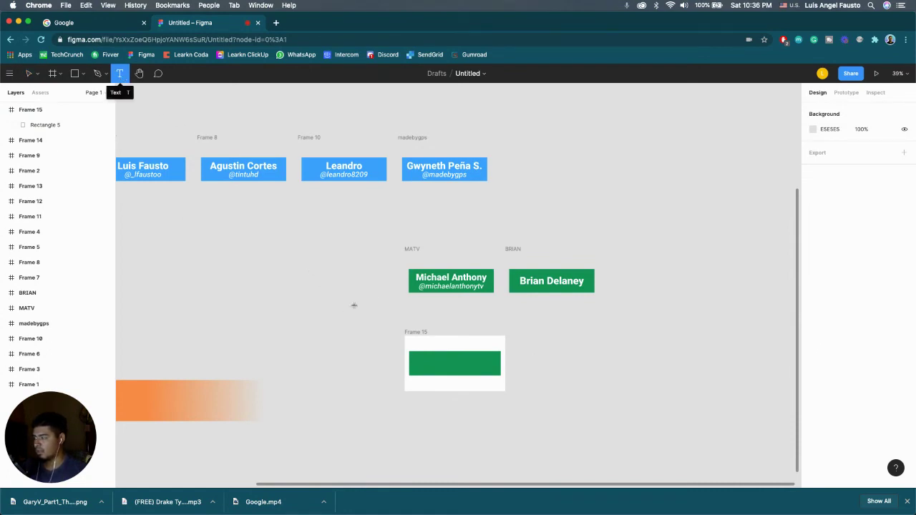
# Step: Type the host's name as a text box inside the green bar, removing the stray character
pyautogui.click(431, 365)
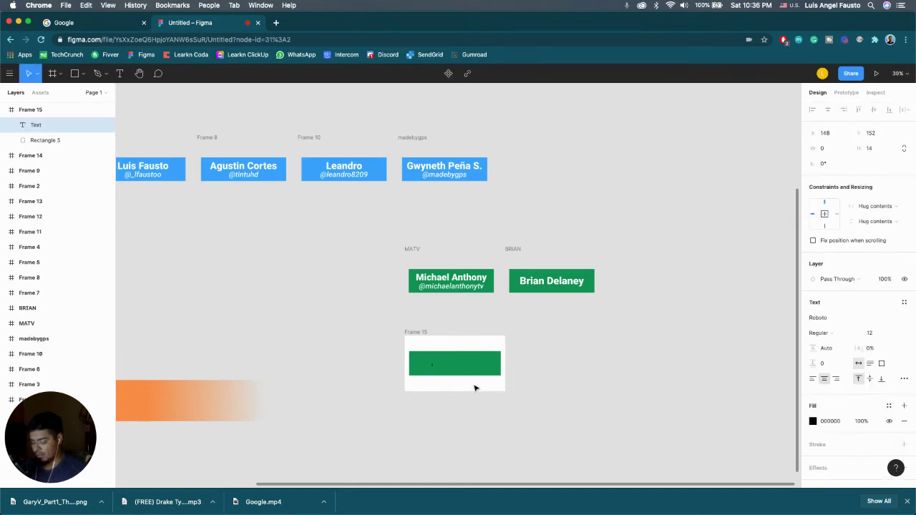
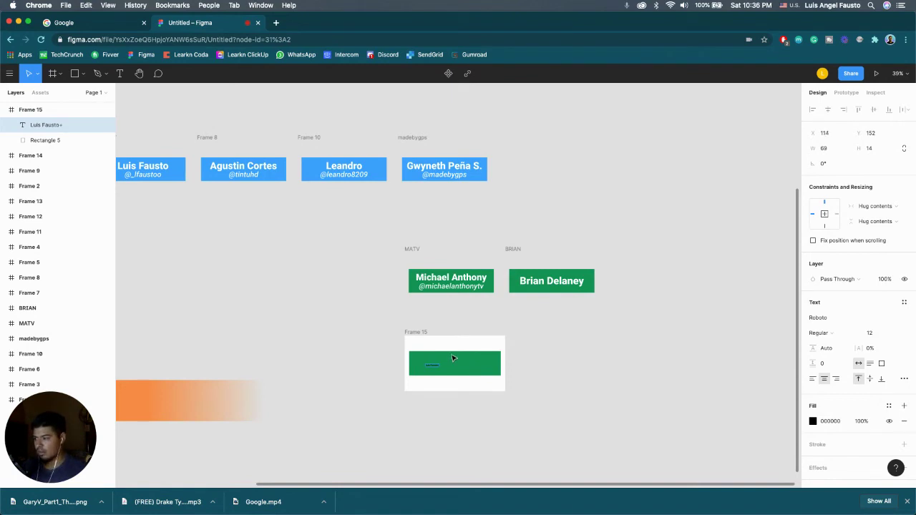
pyautogui.press('Escape')
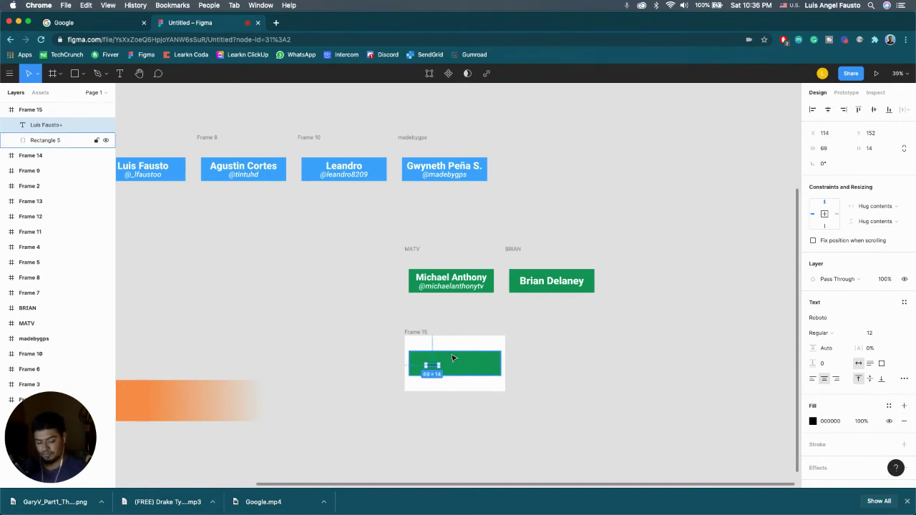
pyautogui.hotkey('shift', '0')
pyautogui.scroll(-5, 453, 358)
pyautogui.click(430, 363)
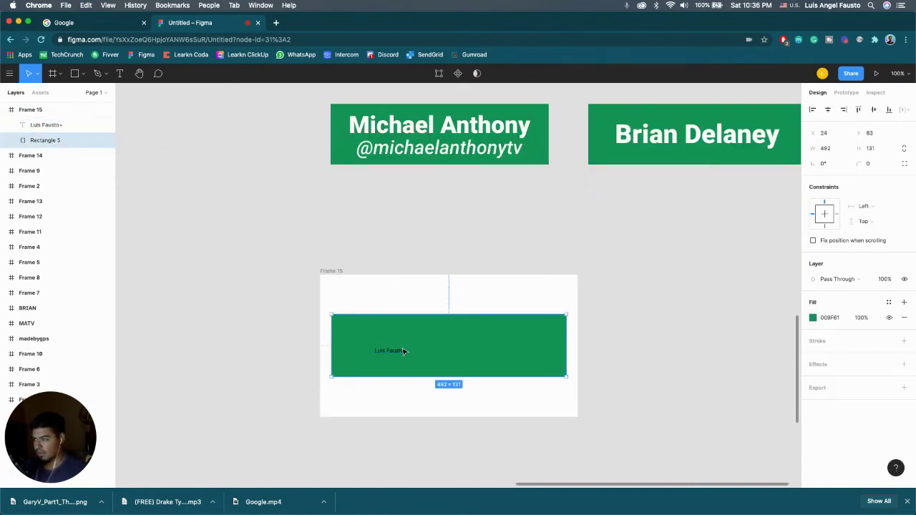
pyautogui.doubleClick(403, 351)
pyautogui.press('Escape')
pyautogui.press('BackSpace')
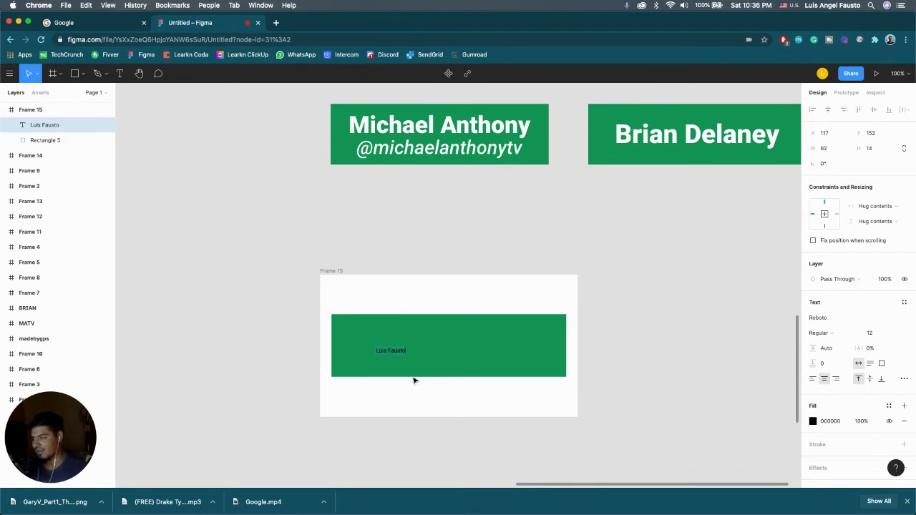
# Step: Make the name text white (FFFFFF) at font size 40
pyautogui.click(813, 421)
pyautogui.write('FFFFFF')
pyautogui.press('Return')
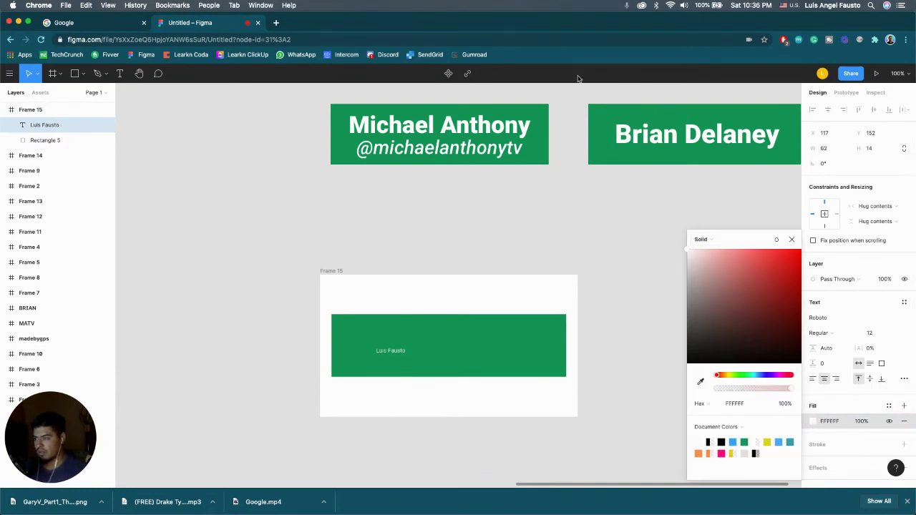
pyautogui.click(792, 239)
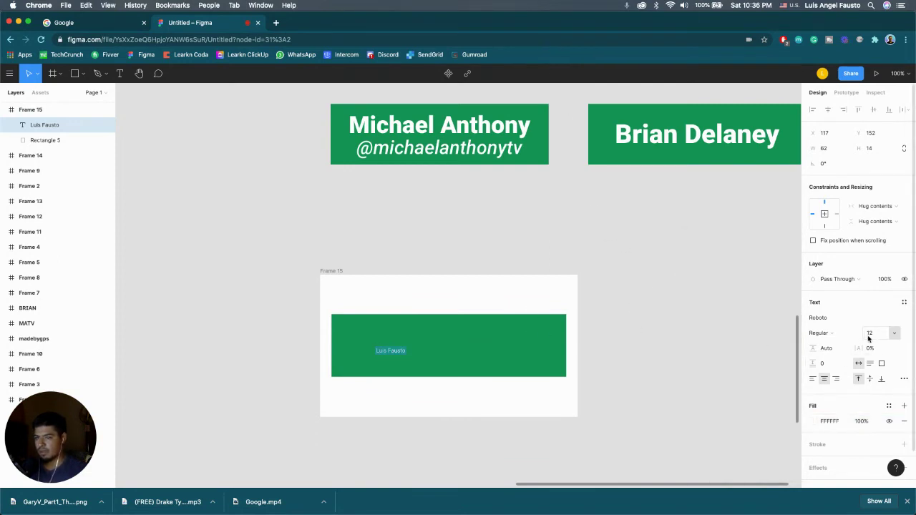
pyautogui.write('30')
pyautogui.press('Return')
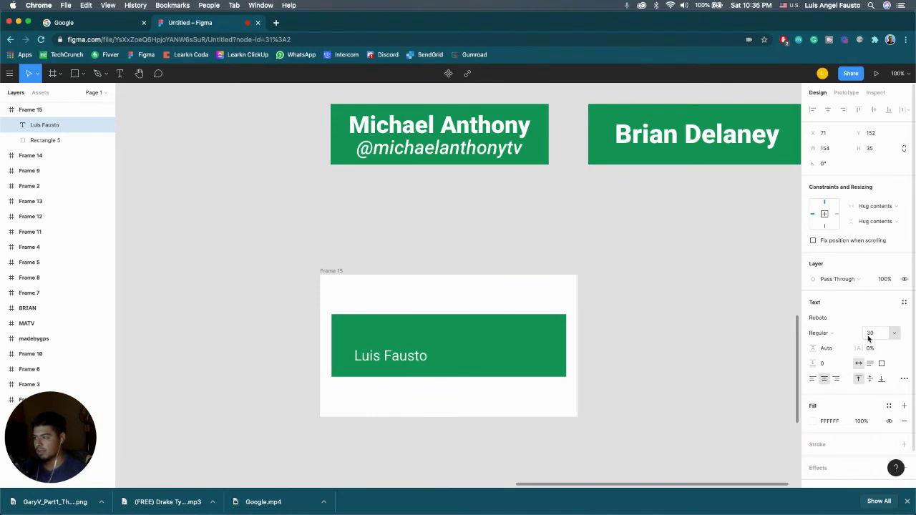
pyautogui.click(871, 332)
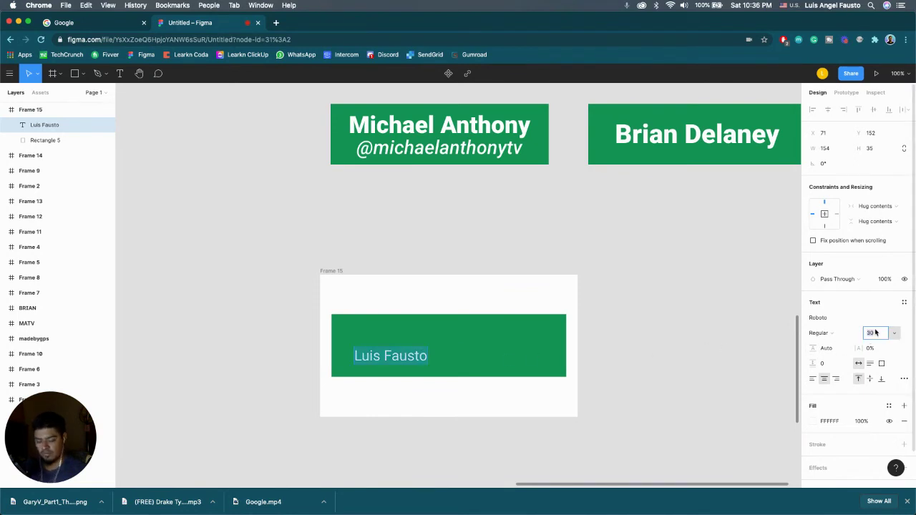
pyautogui.write('40')
pyautogui.press('Return')
# Step: Move the name text to the top centre of the green bar
pyautogui.tripleClick(382, 364)
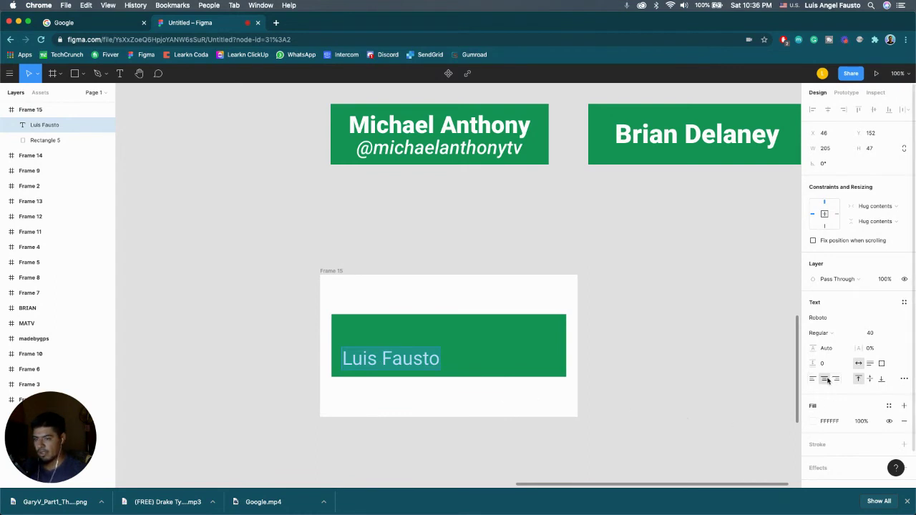
pyautogui.press('Escape')
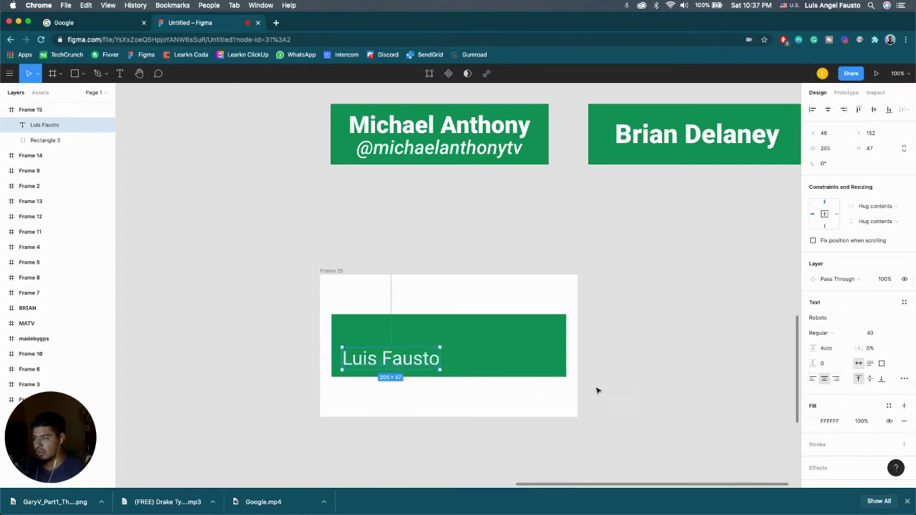
pyautogui.moveTo(406, 362); pyautogui.dragTo(462, 335)
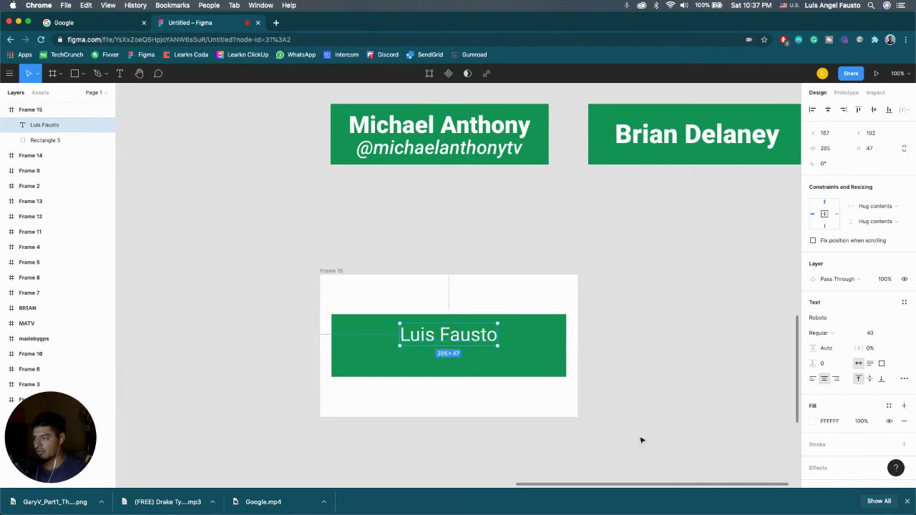
pyautogui.click(631, 373)
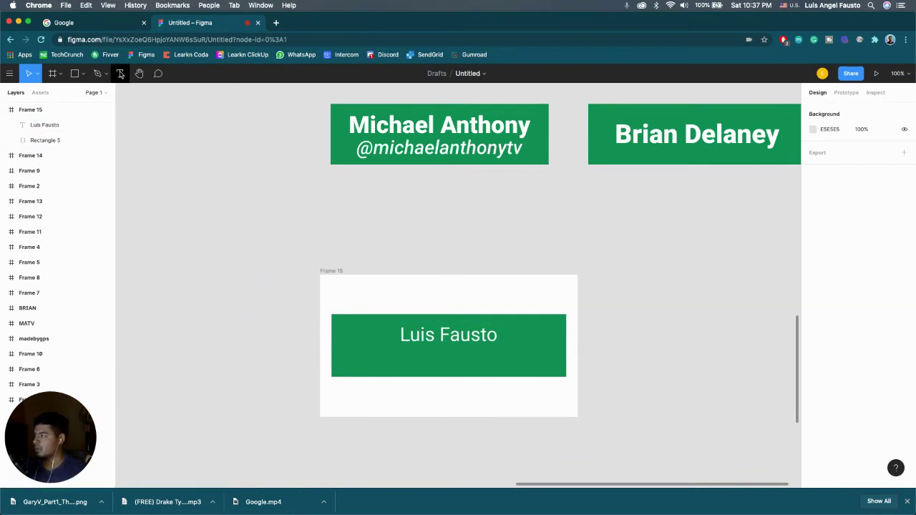
# Step: Add the host's social handle as white (ffffff) text placed under the name in the green bar
pyautogui.click(120, 73)
pyautogui.click(415, 366)
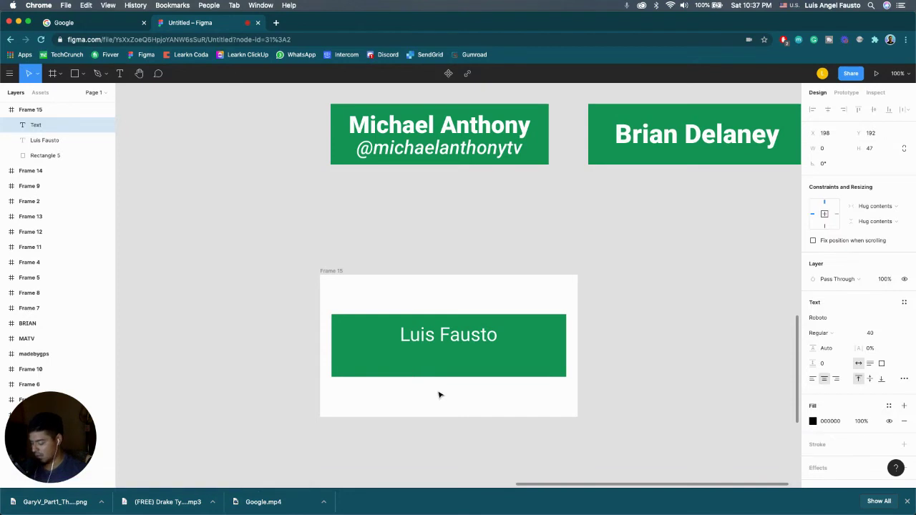
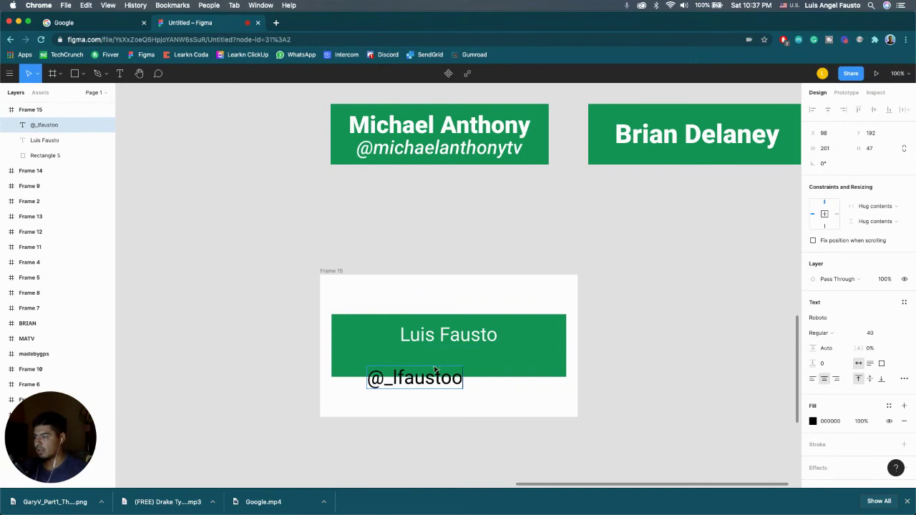
pyautogui.tripleClick(440, 377)
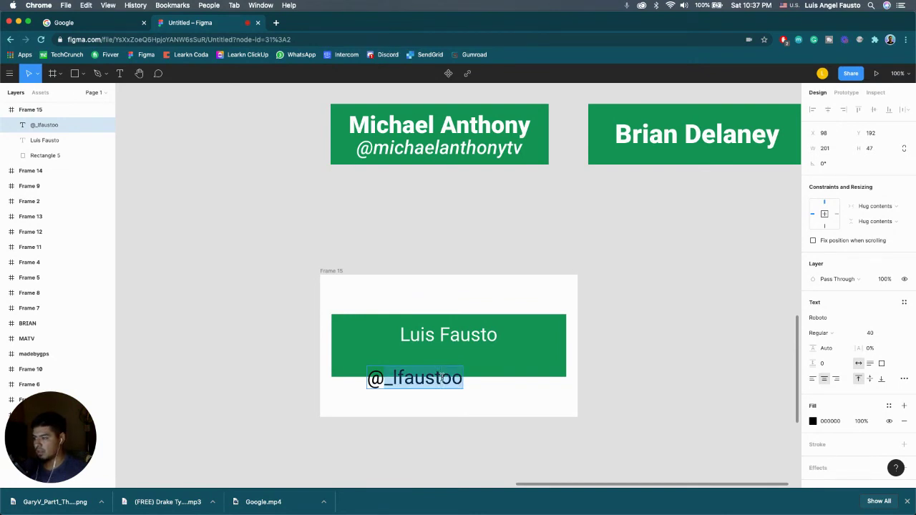
pyautogui.click(812, 422)
pyautogui.write('ffffff')
pyautogui.press('Return')
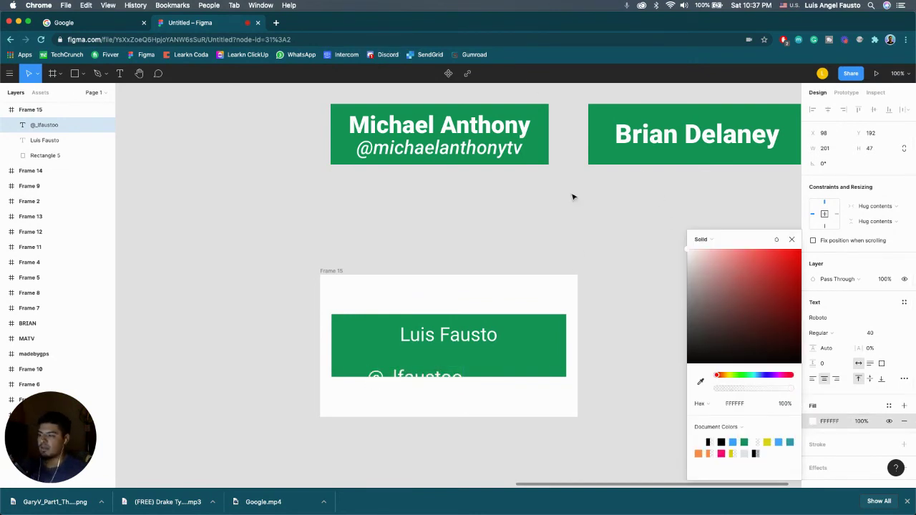
pyautogui.press('Escape')
pyautogui.moveTo(450, 372); pyautogui.dragTo(484, 356)
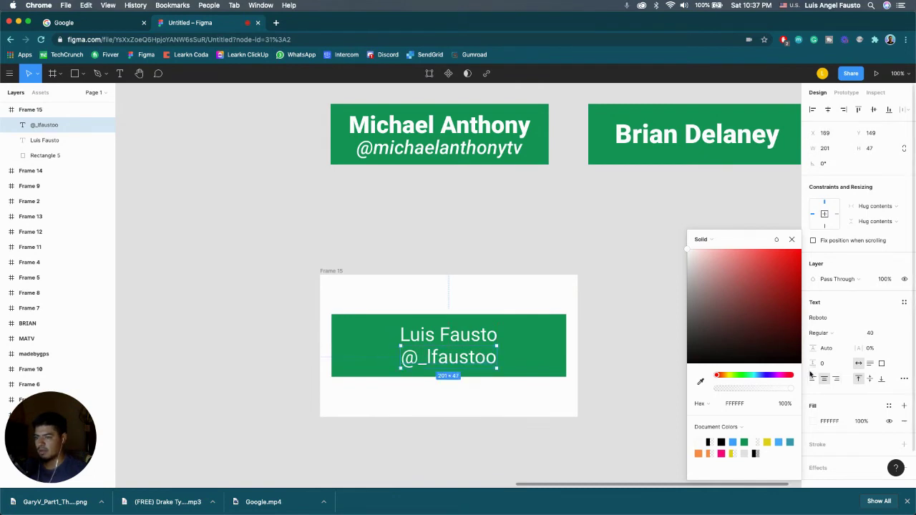
# Step: Set the handle text's font style to Italic
pyautogui.click(904, 380)
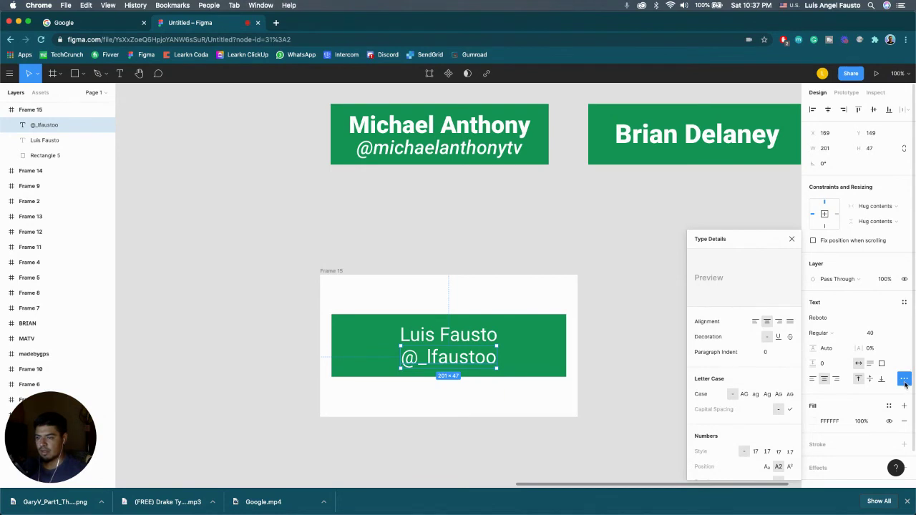
pyautogui.click(659, 332)
pyautogui.click(464, 368)
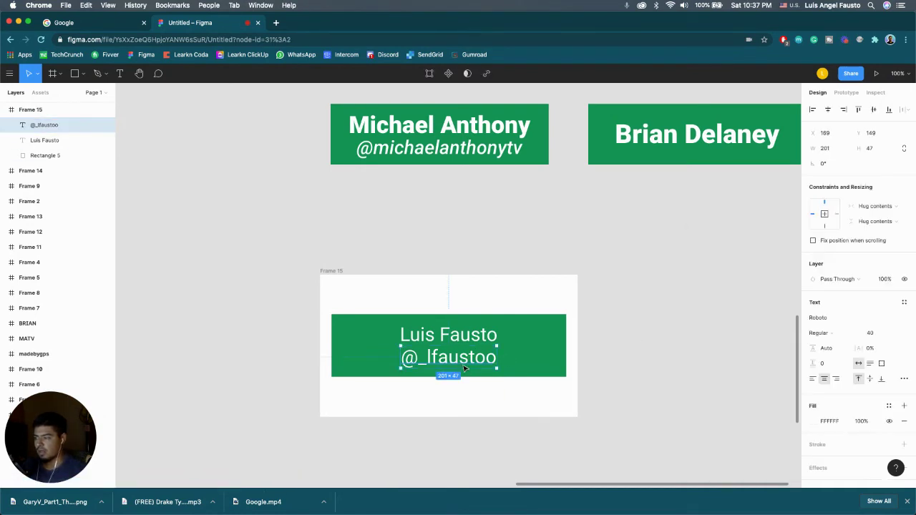
pyautogui.doubleClick(465, 368)
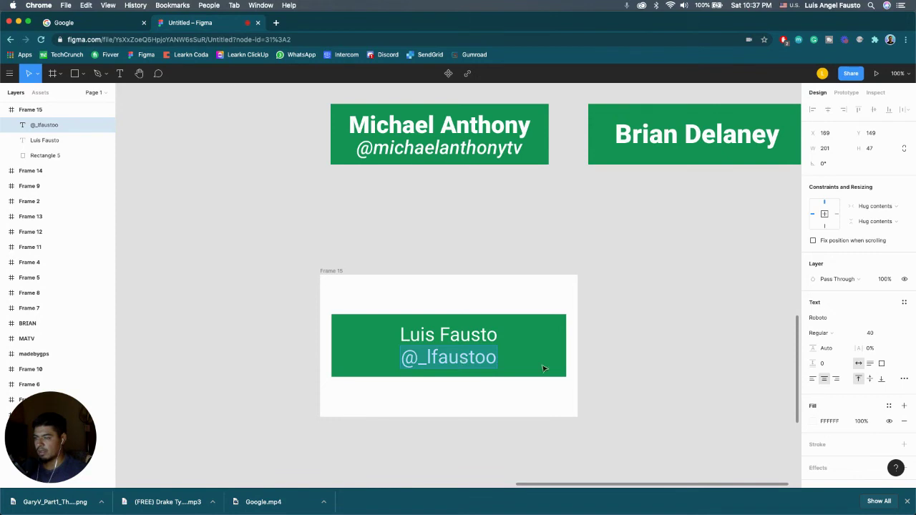
pyautogui.click(839, 334)
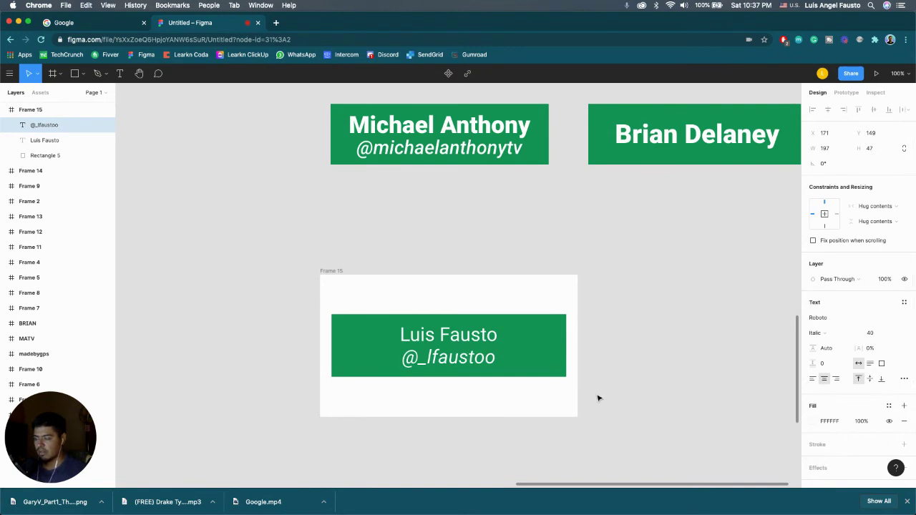
pyautogui.click(464, 348)
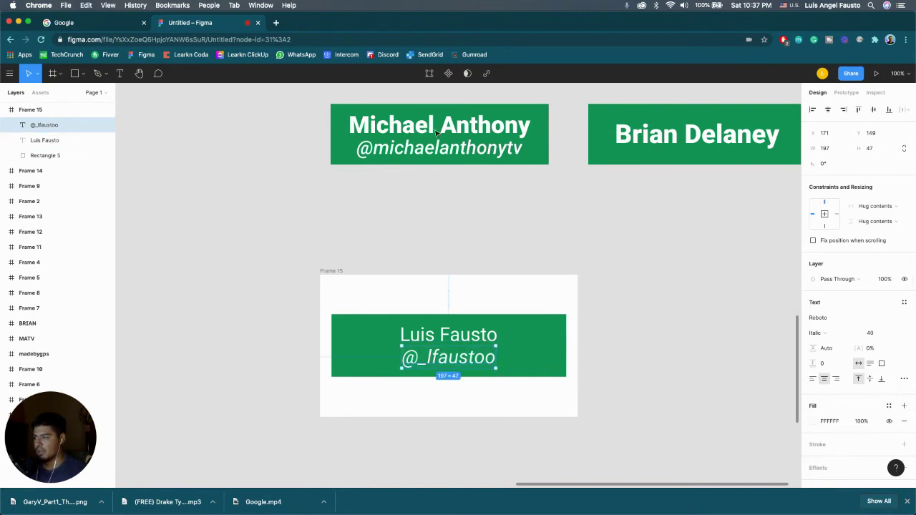
# Step: Change the name text's weight to Bold
pyautogui.click(451, 334)
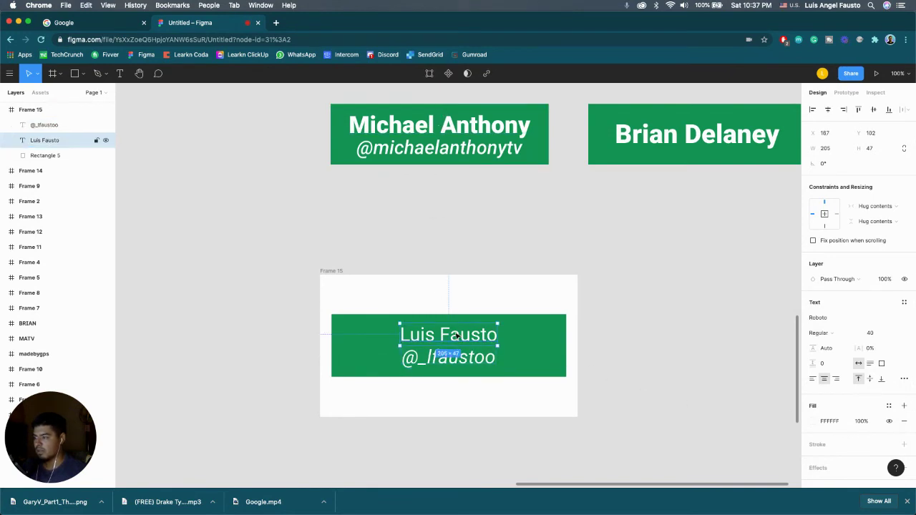
pyautogui.doubleClick(454, 333)
pyautogui.click(820, 333)
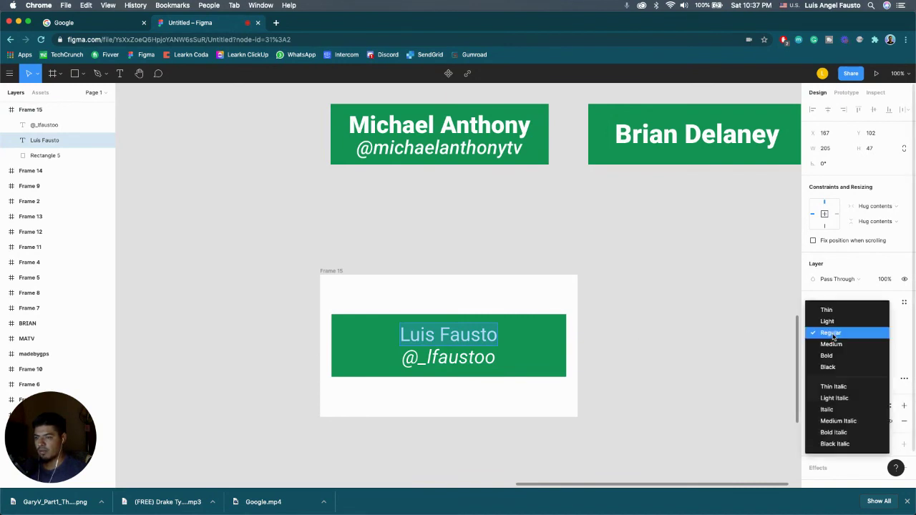
pyautogui.click(818, 354)
pyautogui.press('Escape')
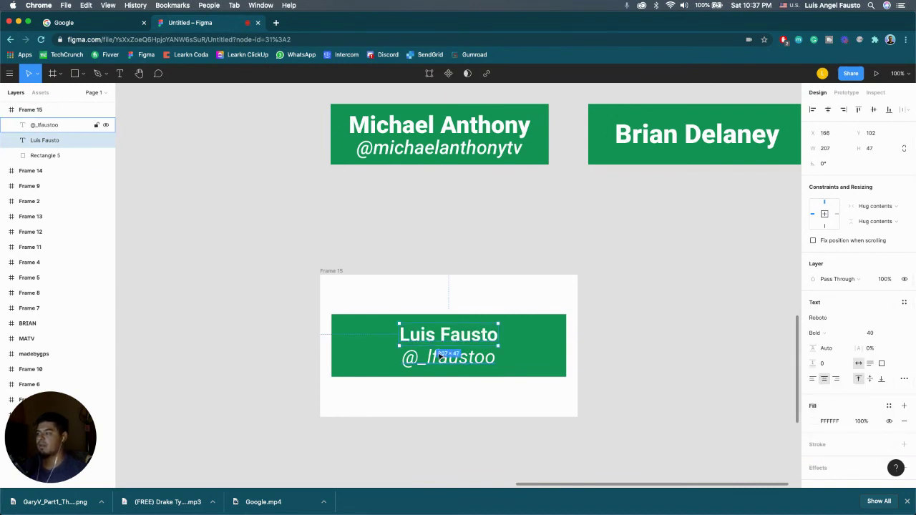
pyautogui.scroll(2, 429, 279)
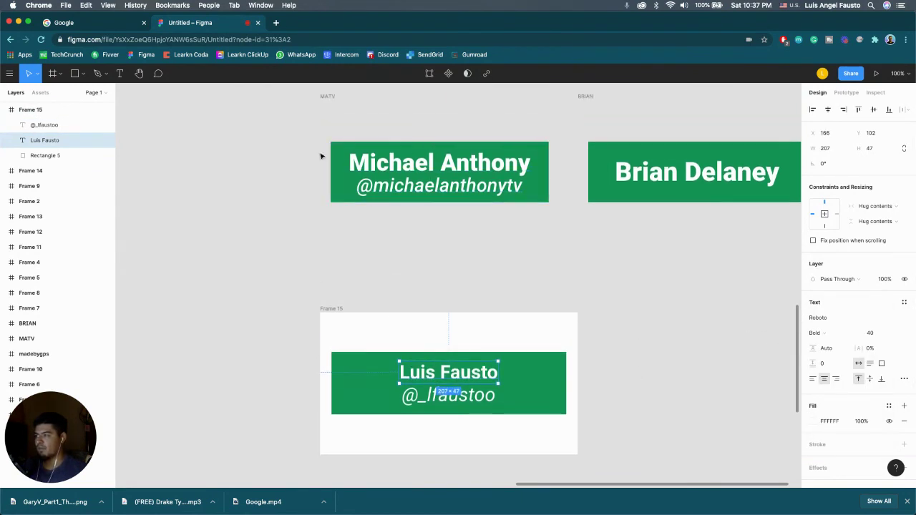
pyautogui.scroll(-1, 360, 297)
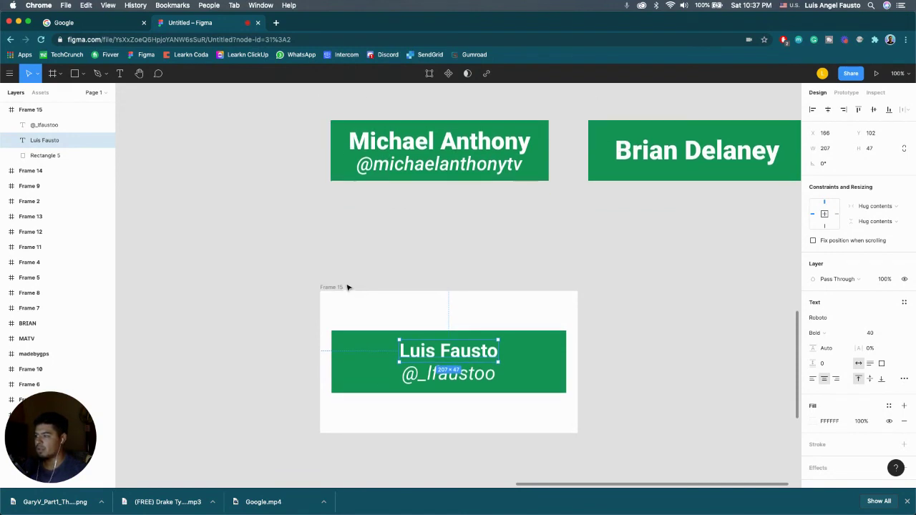
# Step: Rename the name-tag frame after the host
pyautogui.doubleClick(339, 287)
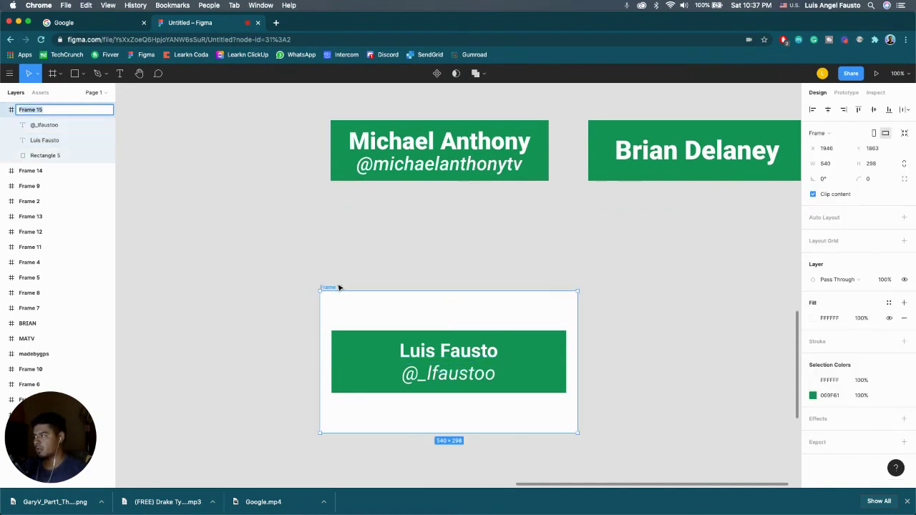
pyautogui.click(357, 272)
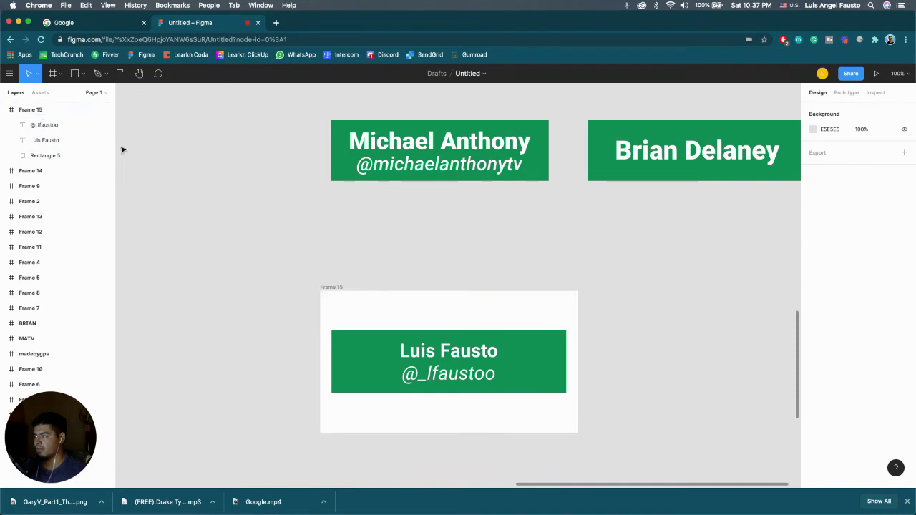
pyautogui.doubleClick(340, 287)
pyautogui.write('Luis_NameTag')
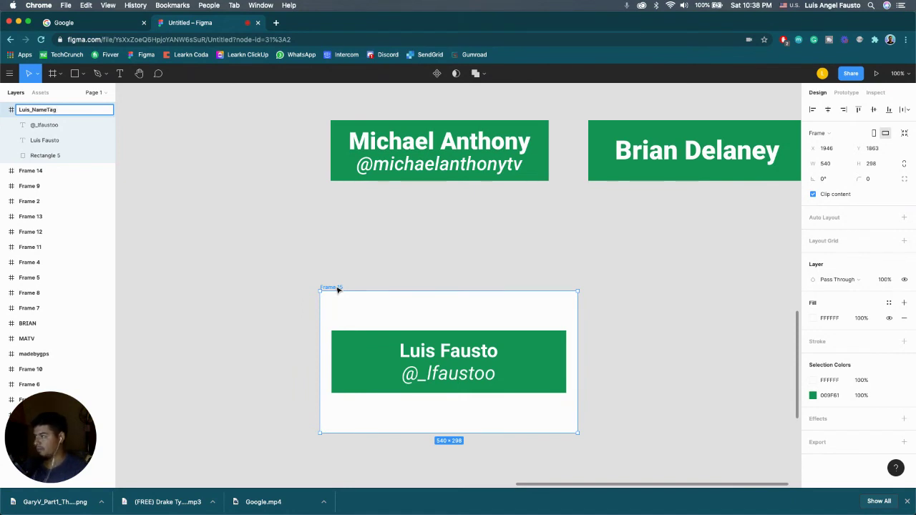
pyautogui.click(337, 264)
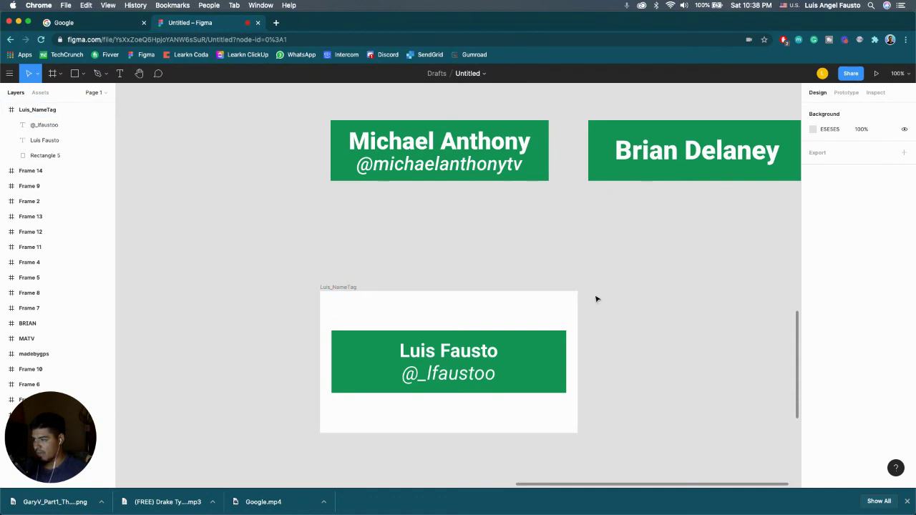
# Step: Set the frame's fill opacity to 0% so its white background is transparent
pyautogui.click(343, 287)
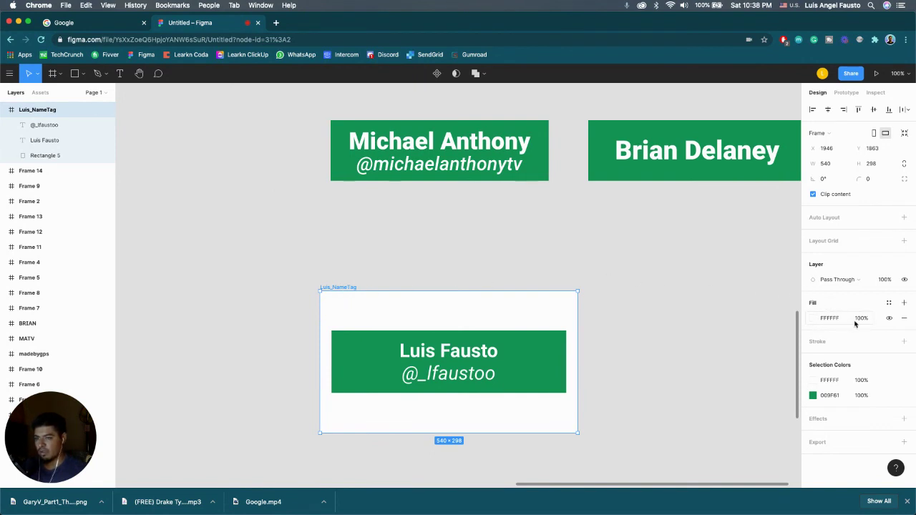
pyautogui.click(863, 320)
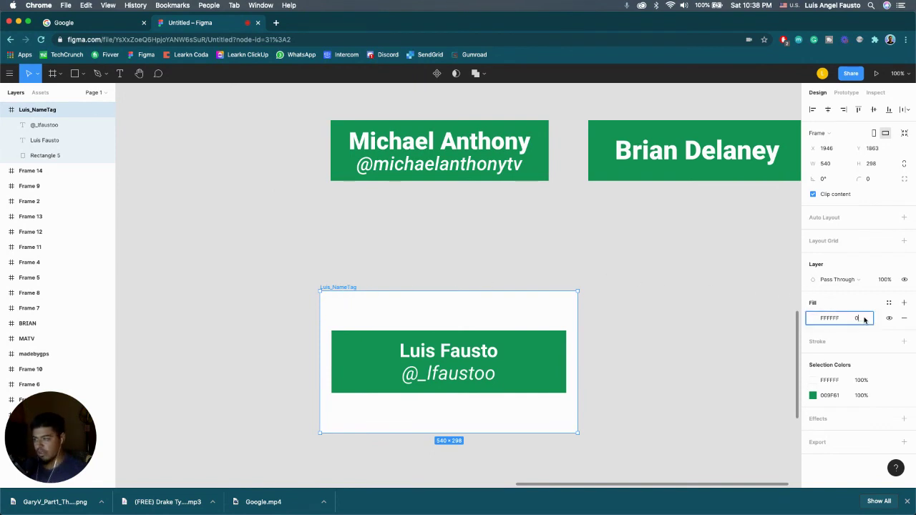
pyautogui.write('0')
pyautogui.press('Return')
pyautogui.click(556, 327)
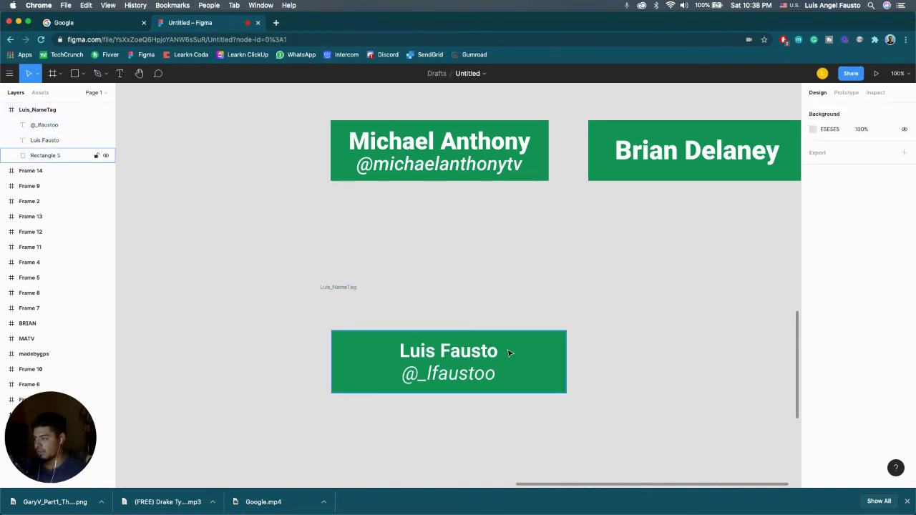
pyautogui.click(337, 288)
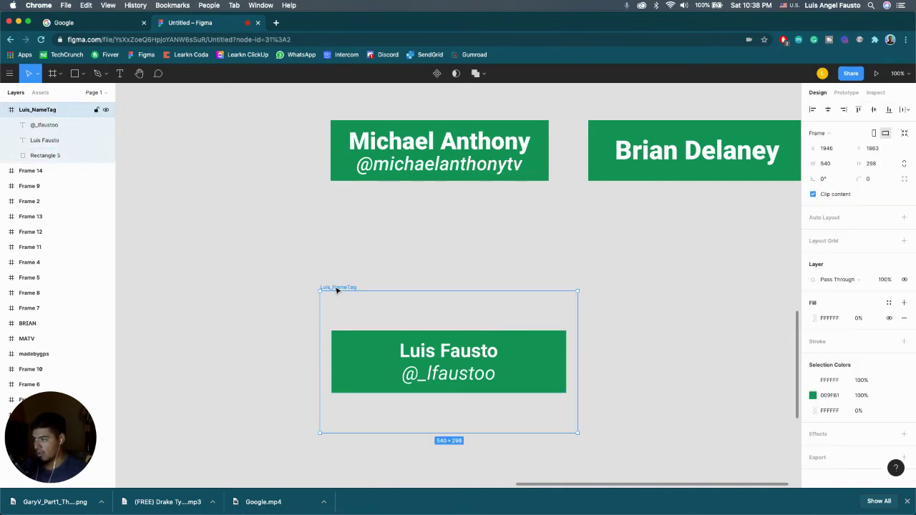
# Step: Add a 1x PNG export setting to the frame and return to After Effects
pyautogui.scroll(-1, 847, 357)
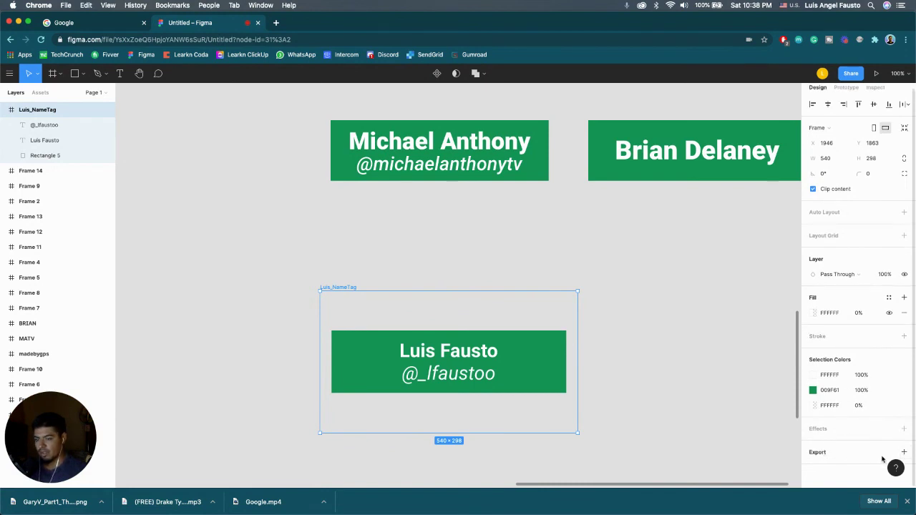
pyautogui.click(904, 453)
pyautogui.scroll(-2, 873, 429)
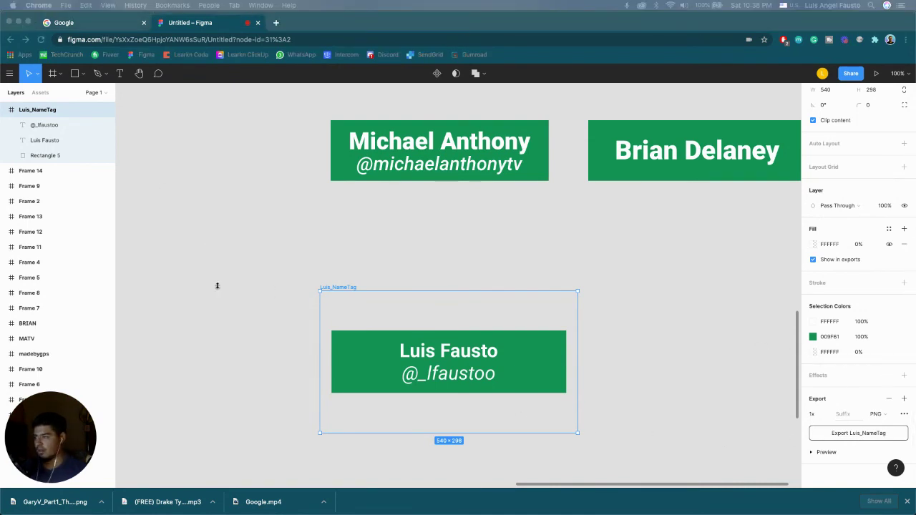
pyautogui.press('super+Tab')
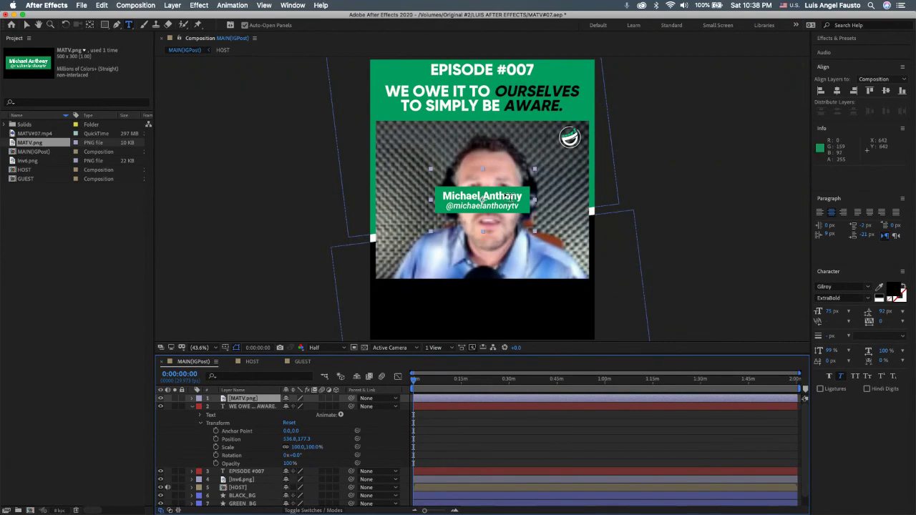
# Step: Scrub MATV.png's Position to about 263, 992, placing the name card at the video's bottom-left
pyautogui.click(193, 407)
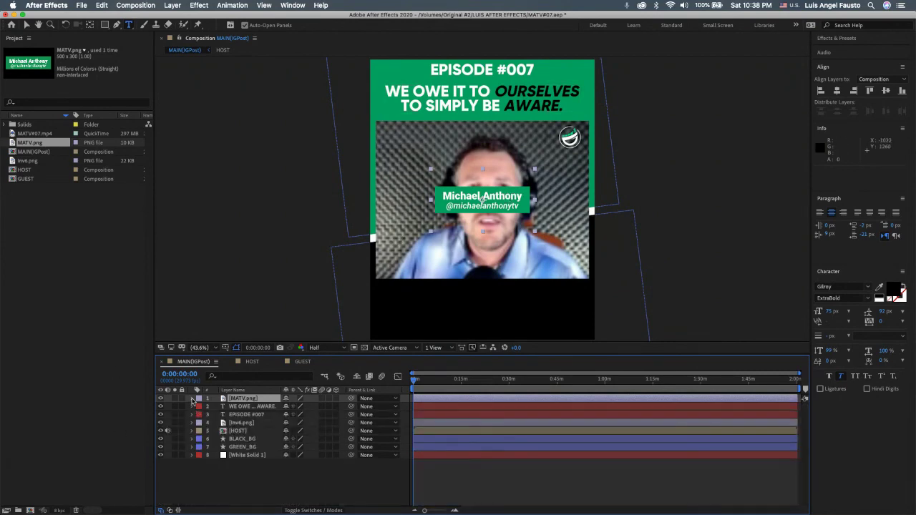
pyautogui.click(192, 399)
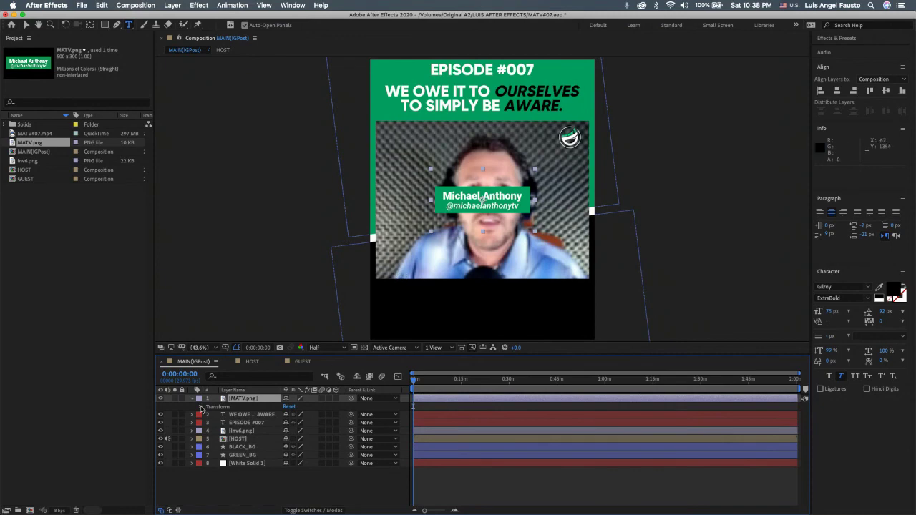
pyautogui.click(202, 408)
pyautogui.moveTo(301, 423); pyautogui.dragTo(440, 439)
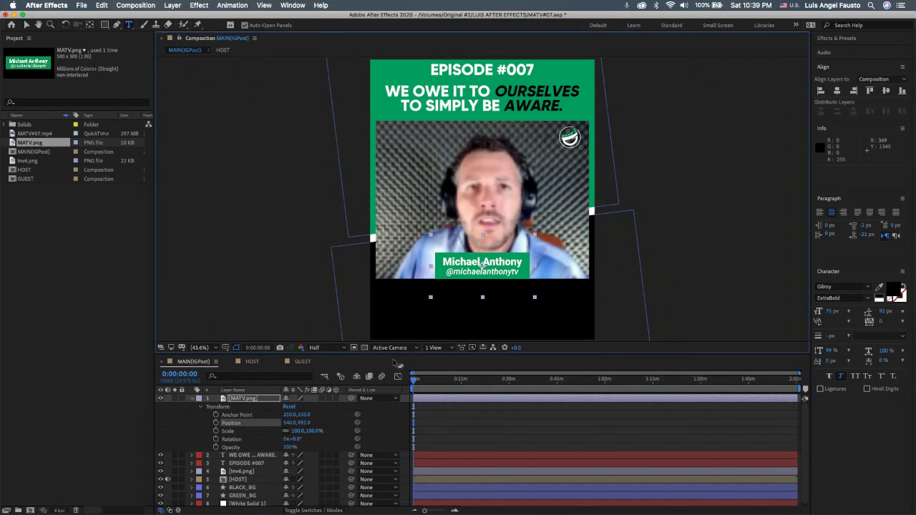
pyautogui.moveTo(291, 423); pyautogui.dragTo(153, 420)
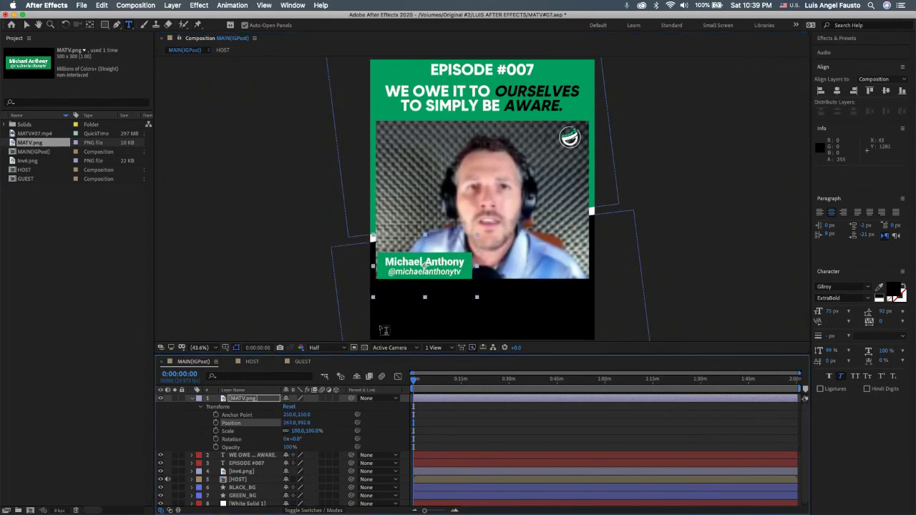
# Step: Zoom the viewer in close on the name bar with preview resolution set to Full
pyautogui.press('.')
pyautogui.press('.')
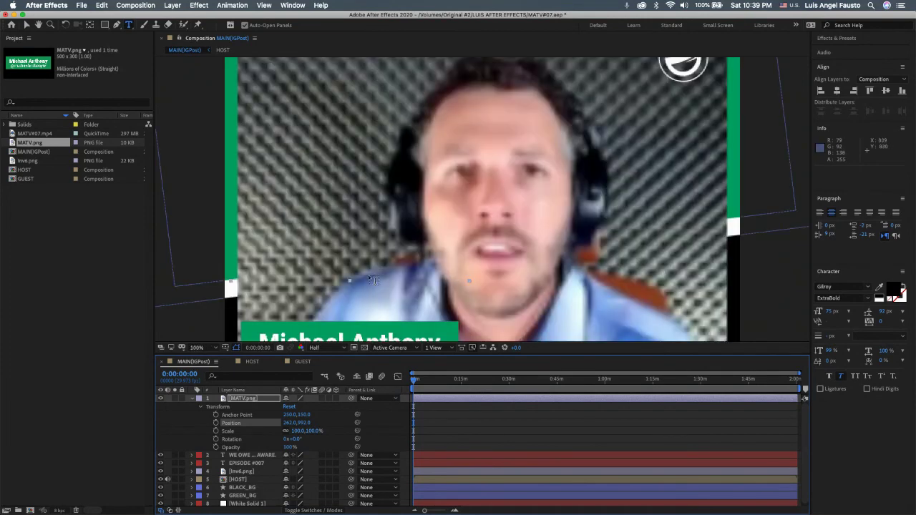
pyautogui.moveTo(326, 290); pyautogui.dragTo(425, 155)
pyautogui.press('.')
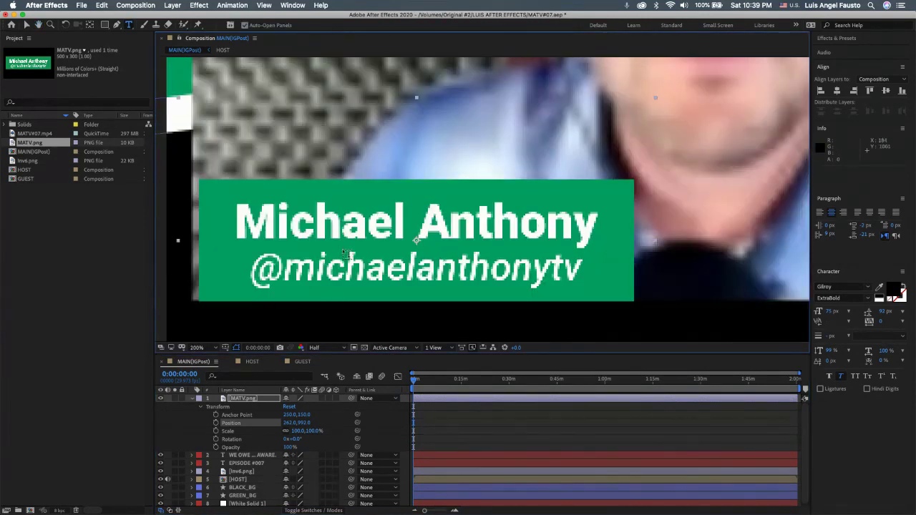
pyautogui.press('super+t')
pyautogui.moveTo(276, 274); pyautogui.dragTo(410, 236)
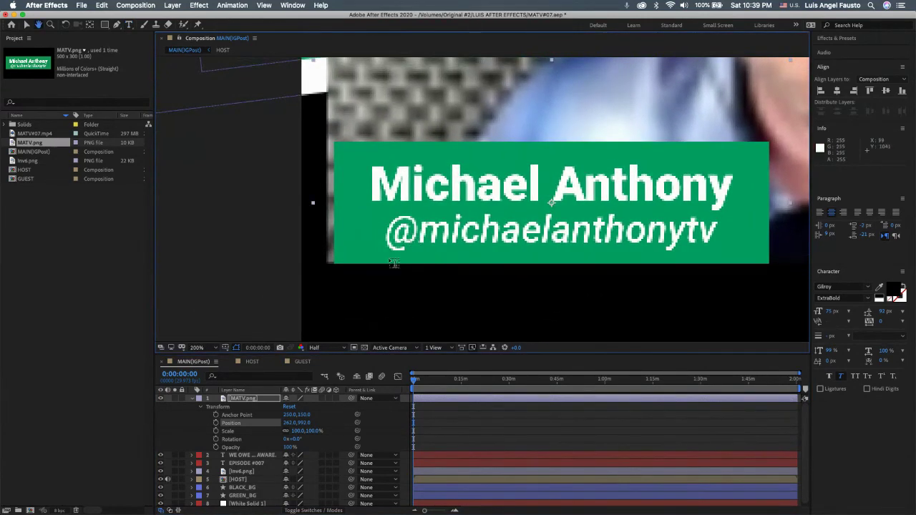
pyautogui.click(324, 351)
pyautogui.click(319, 368)
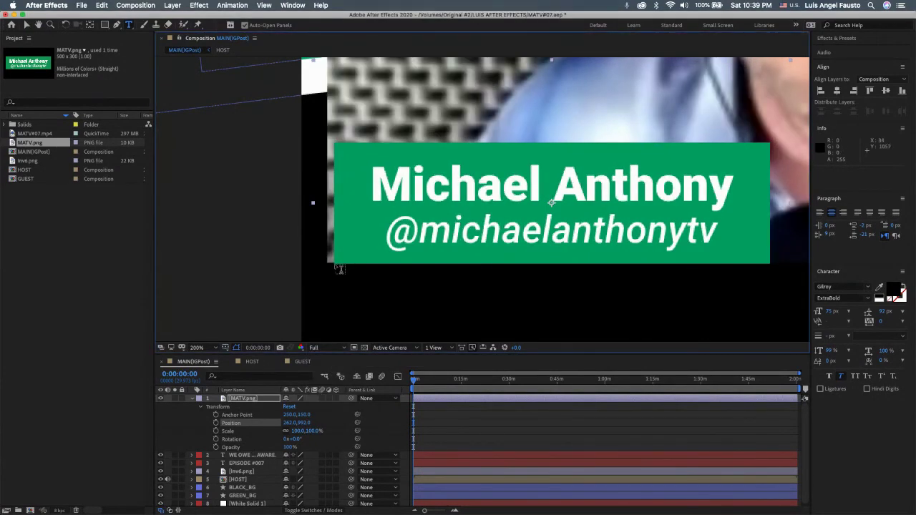
# Step: Nudge MATV.png up and left to 255.0, 991.5, then fit the view at Third resolution
pyautogui.click(251, 399)
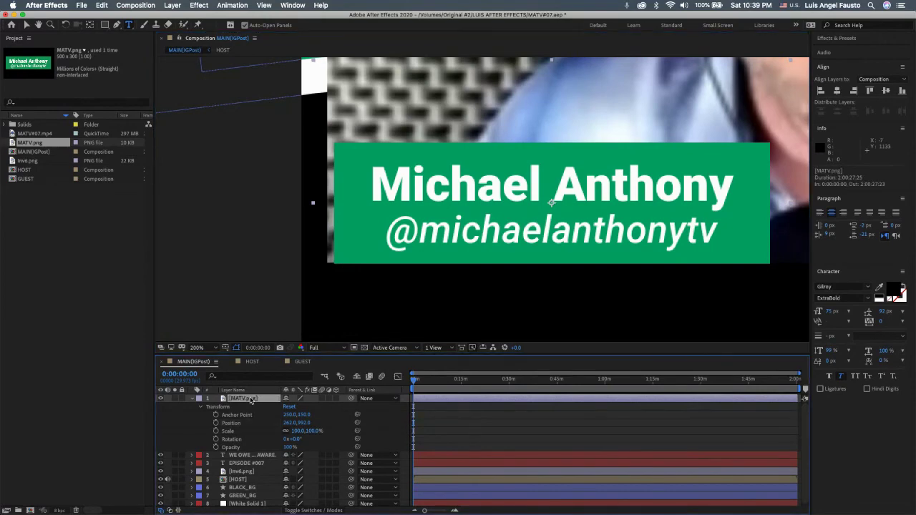
pyautogui.press('Up')
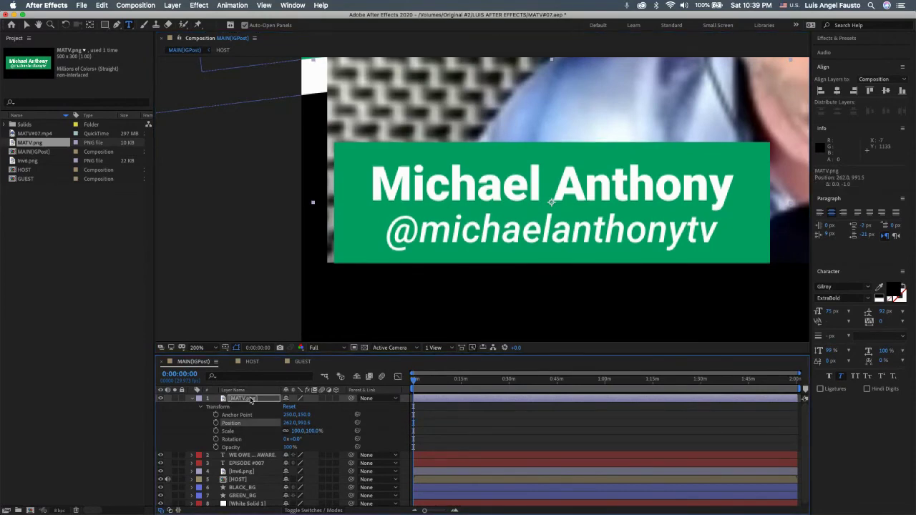
pyautogui.press('Left')
pyautogui.press('Left')
pyautogui.press('Left')
pyautogui.press('Left')
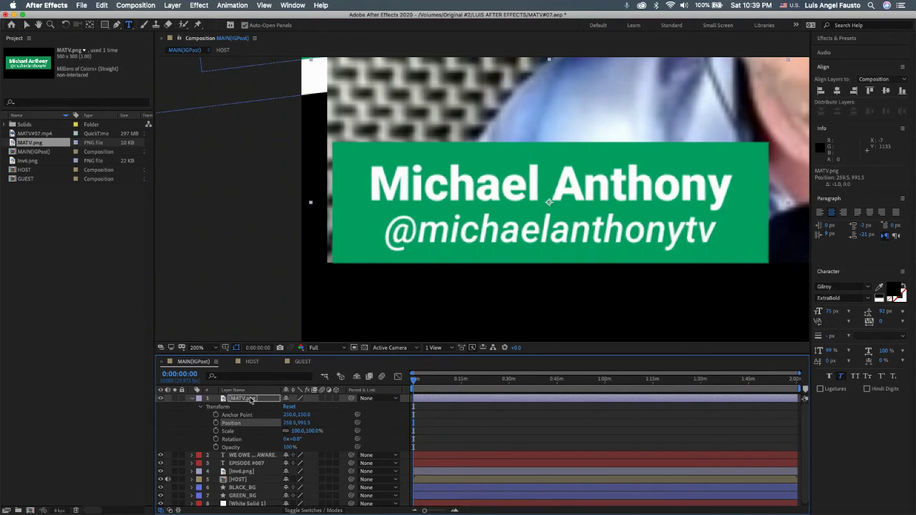
pyautogui.press('Left')
pyautogui.press('Left')
pyautogui.press('Left')
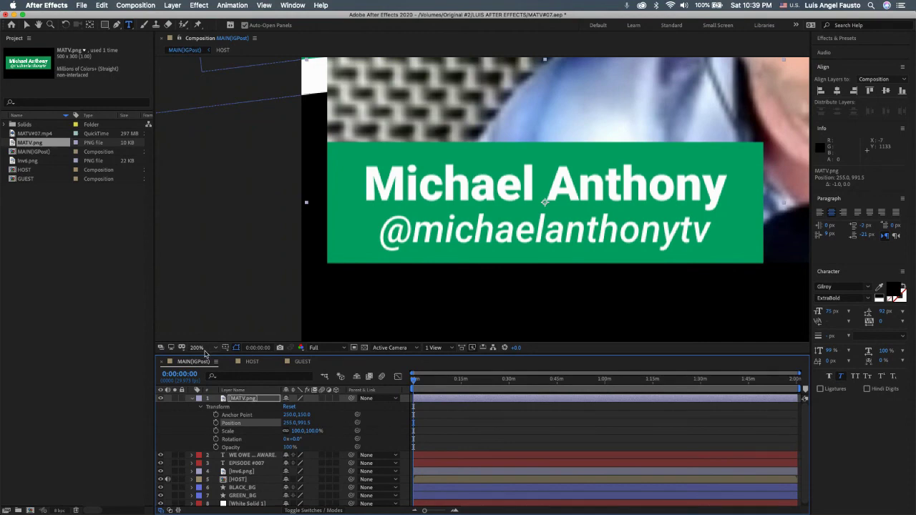
pyautogui.click(203, 348)
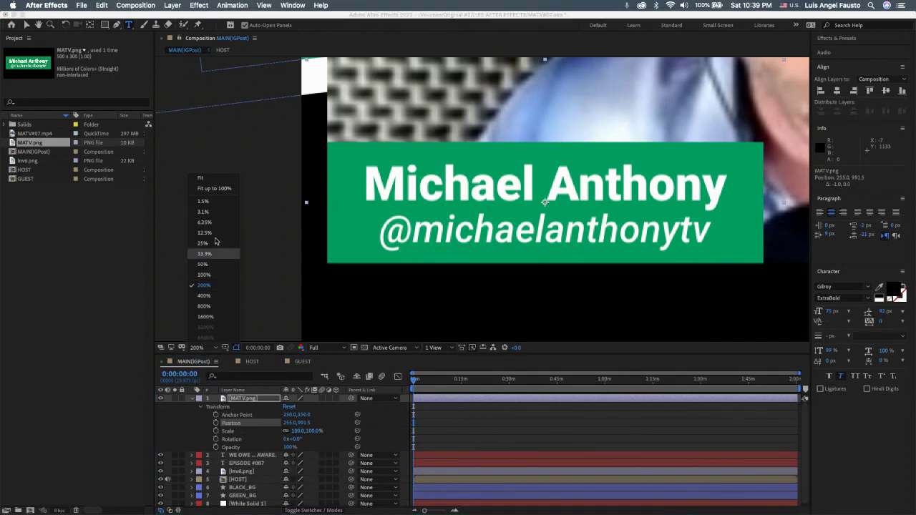
pyautogui.click(225, 191)
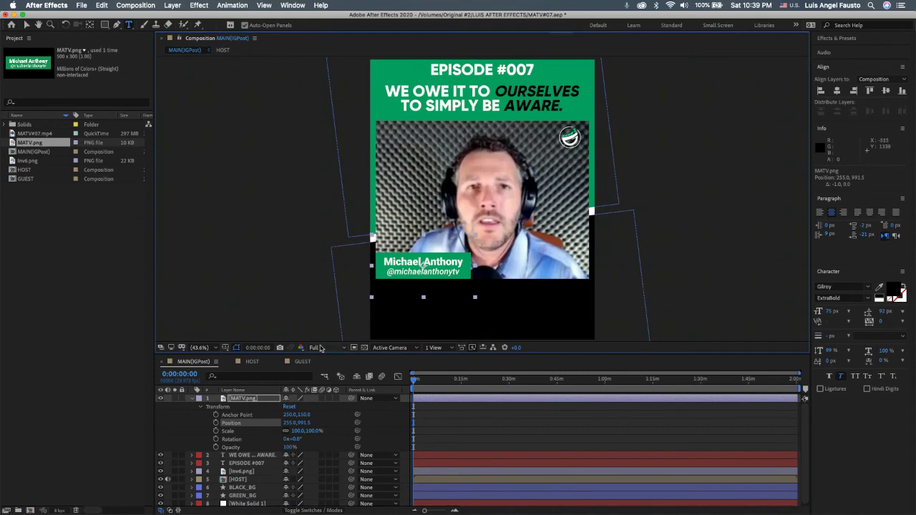
pyautogui.click(318, 349)
pyautogui.click(323, 391)
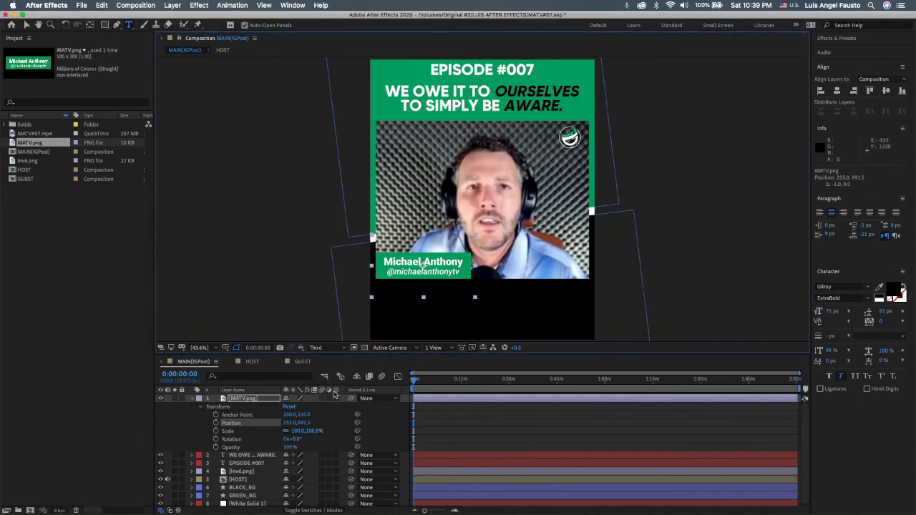